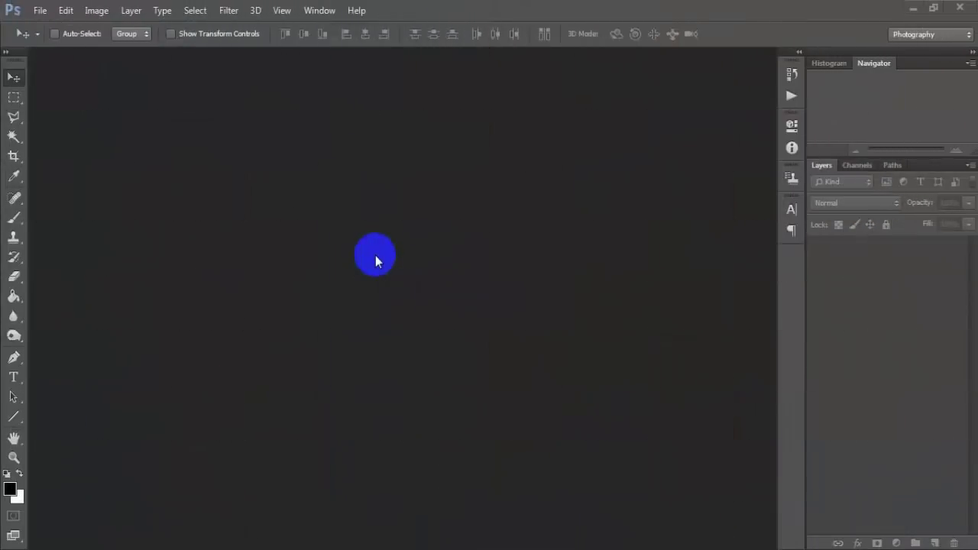
- Create a white 1080 × 1080 px, 72 ppi document and dock it as a tab
{"action": "left_click", "coordinate": [40, 11]}
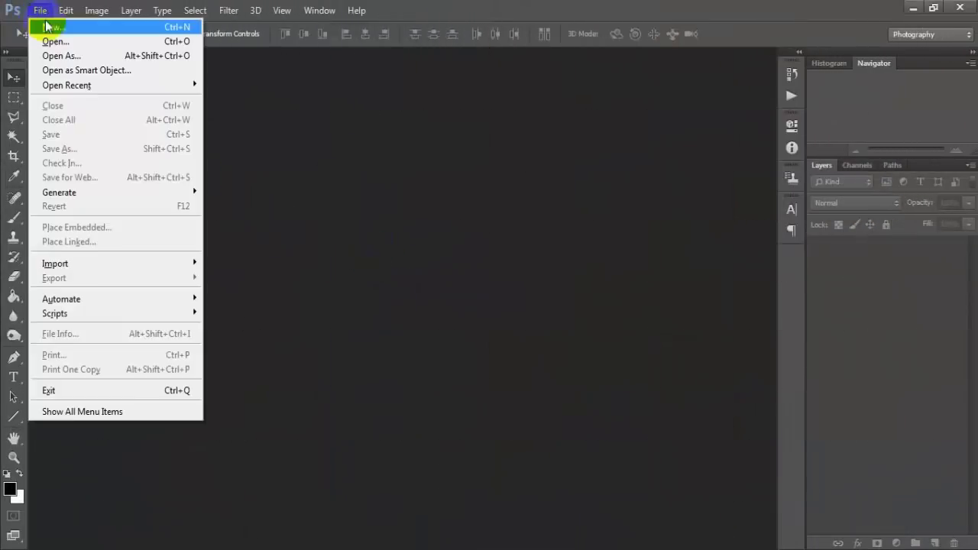
{"action": "left_click", "coordinate": [131, 28]}
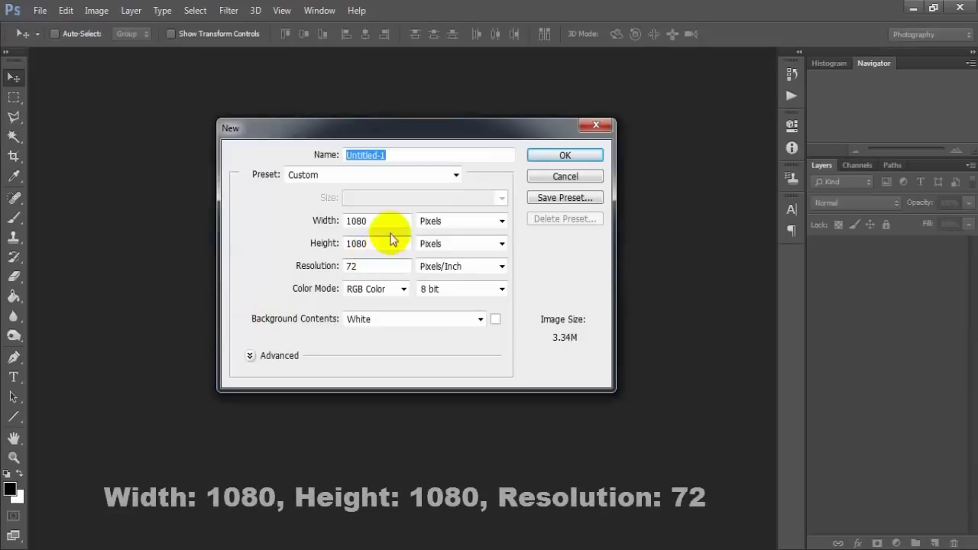
{"action": "double_click", "coordinate": [376, 220]}
{"action": "double_click", "coordinate": [375, 243]}
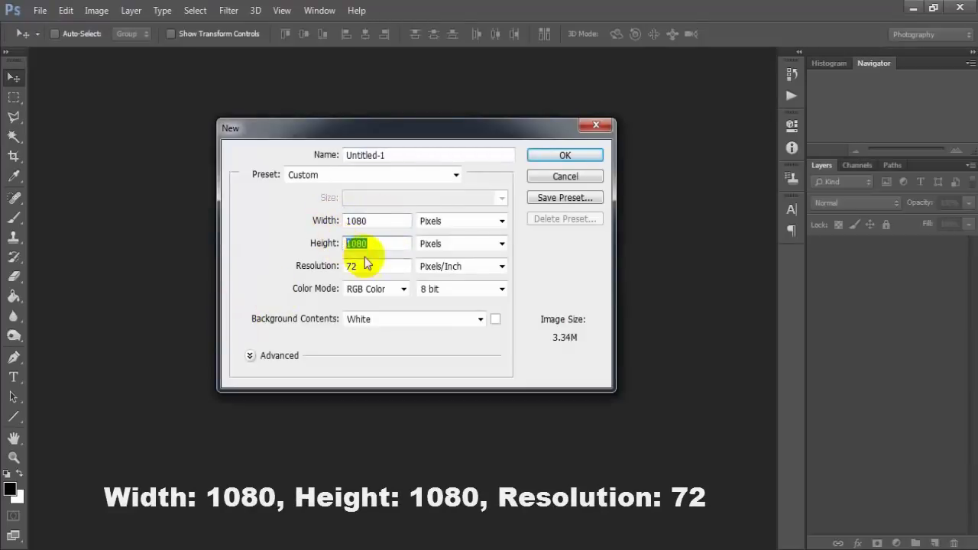
{"action": "double_click", "coordinate": [372, 265]}
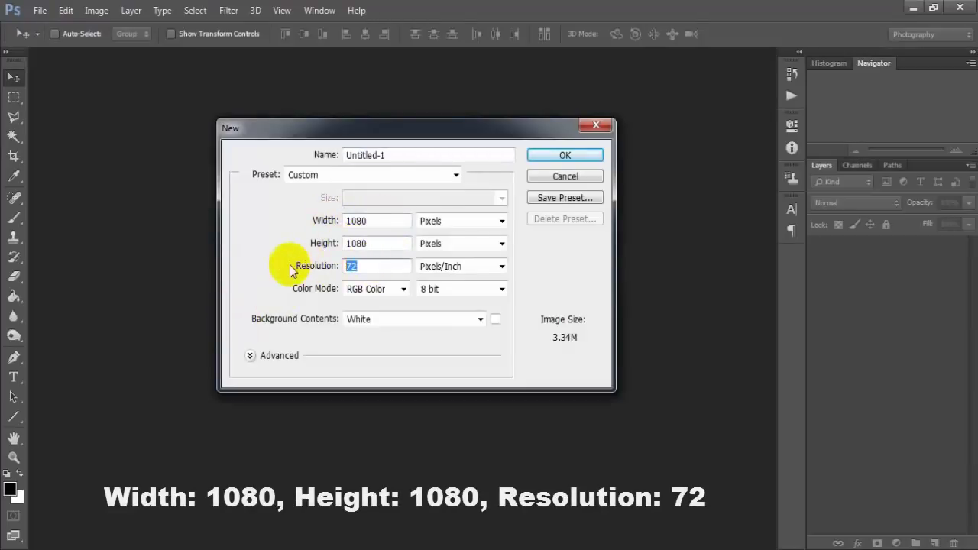
{"action": "left_click", "coordinate": [544, 156]}
{"action": "left_click_drag", "start_coordinate": [298, 57], "coordinate": [428, 57]}
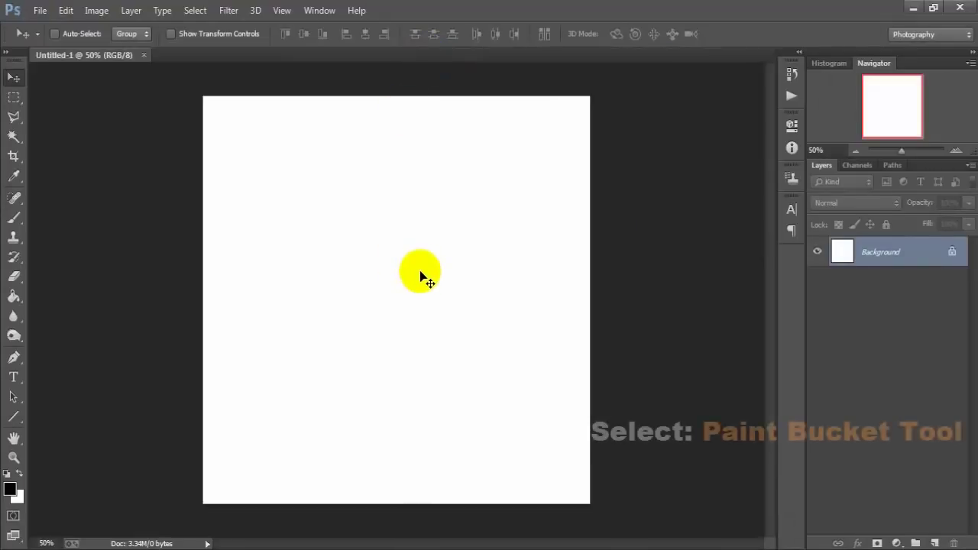
- Set the foreground colour to #c9a78b and paint-bucket fill the whole canvas with it
{"action": "left_click", "coordinate": [19, 298]}
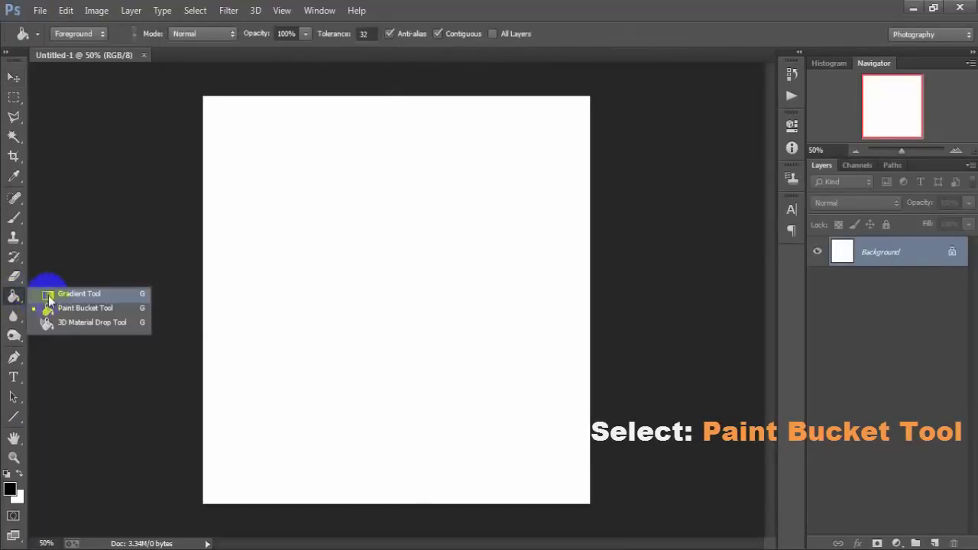
{"action": "left_click", "coordinate": [105, 309]}
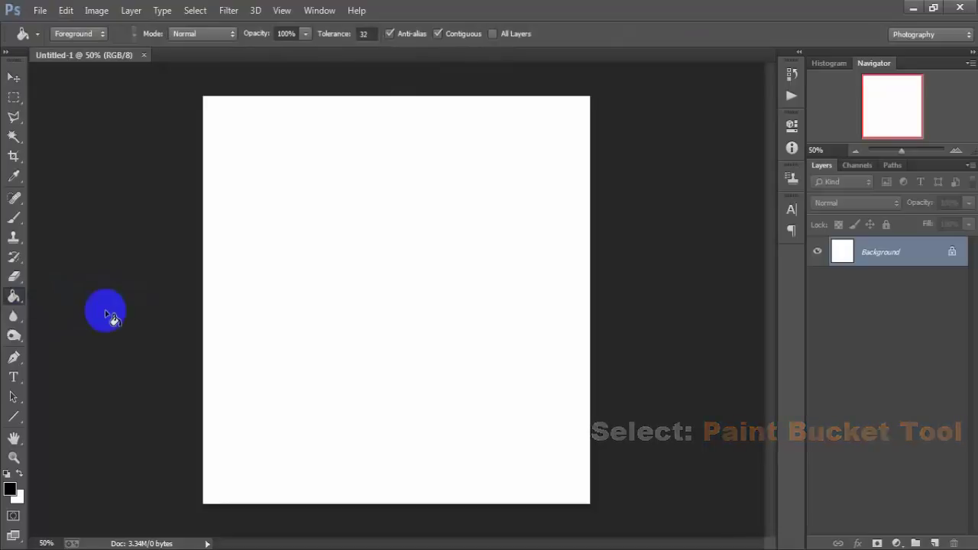
{"action": "left_click", "coordinate": [10, 493]}
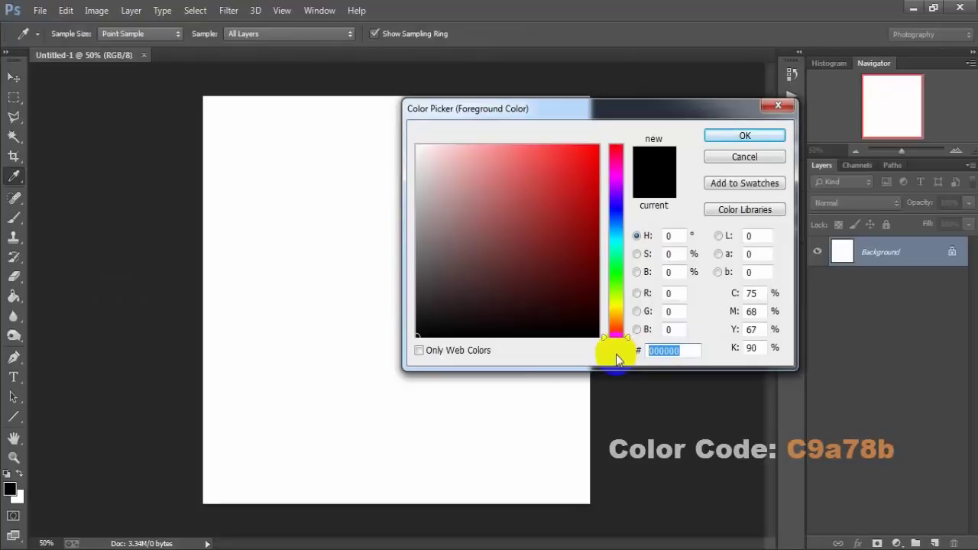
{"action": "type", "text": "c9a"}
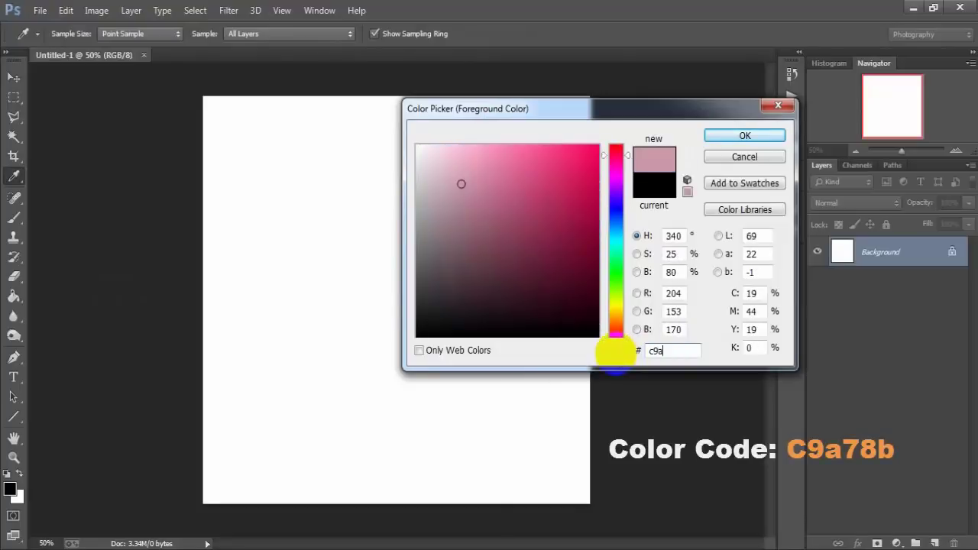
{"action": "type", "text": "78b"}
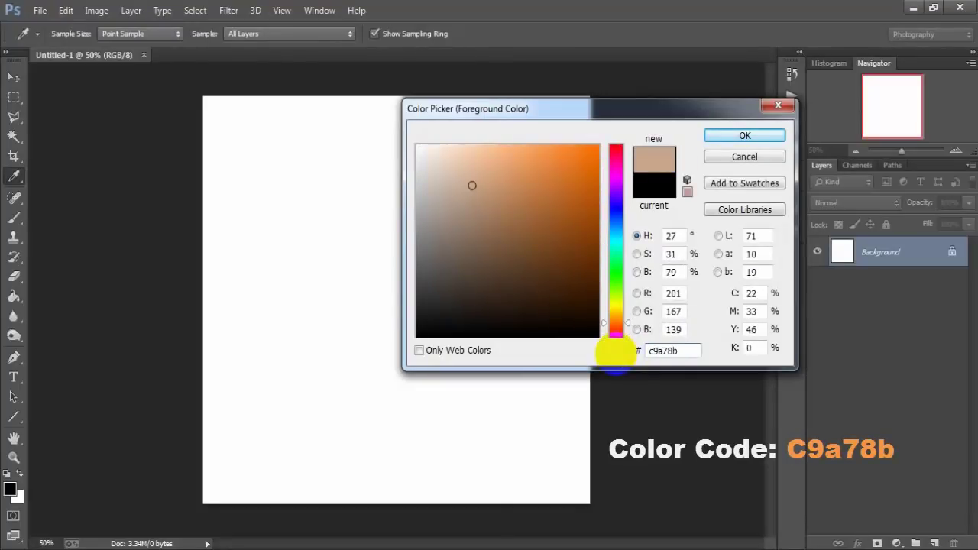
{"action": "left_click", "coordinate": [744, 136]}
{"action": "key", "text": "g"}
{"action": "left_click", "coordinate": [408, 275]}
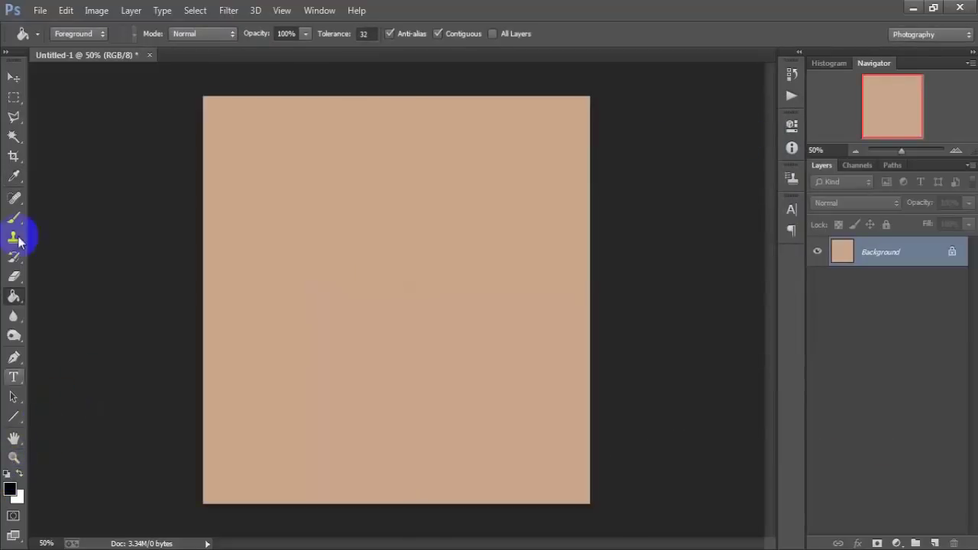
{"action": "left_click", "coordinate": [16, 78]}
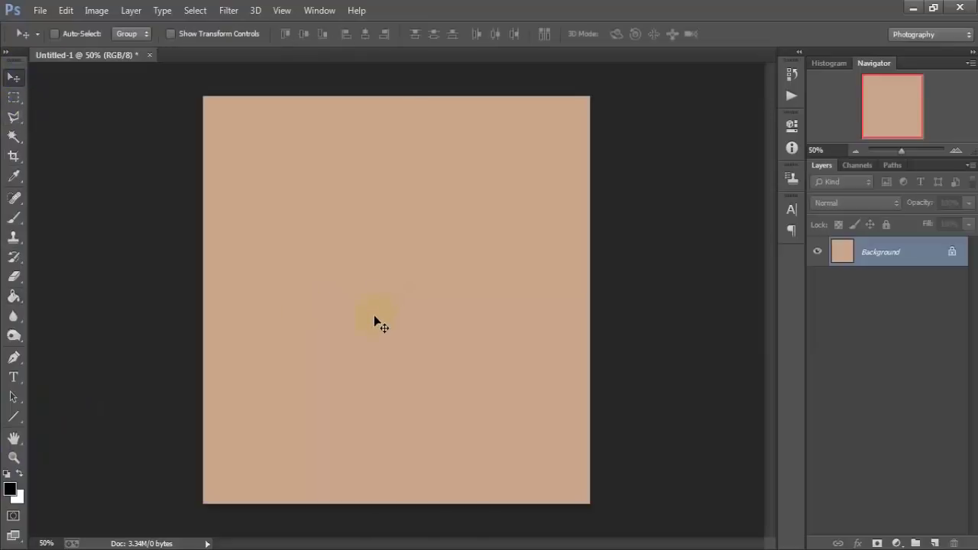
- Place the Men Model image into the document as a linked layer
{"action": "left_click", "coordinate": [40, 9]}
{"action": "left_click", "coordinate": [104, 242]}
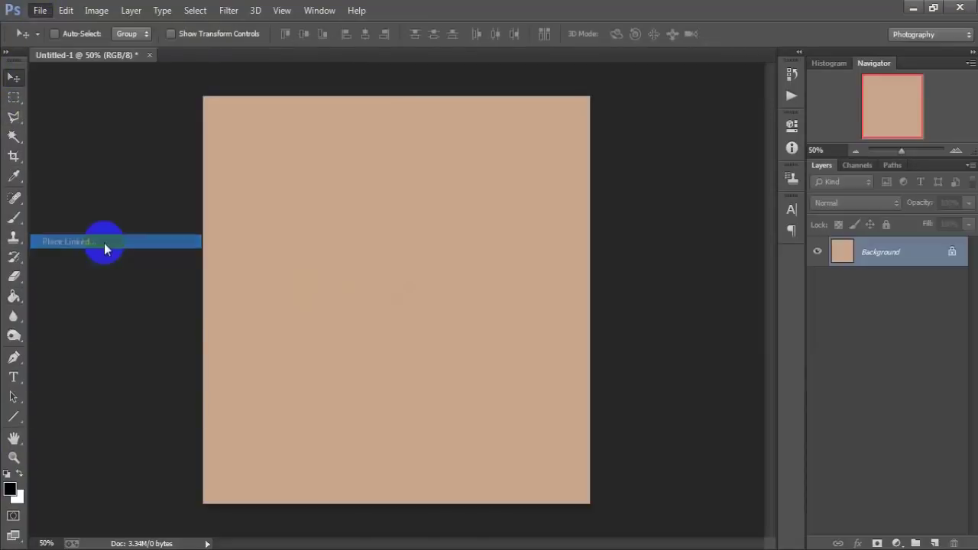
{"action": "scroll", "coordinate": [579, 203], "scroll_direction": "down", "scroll_amount": 2}
{"action": "scroll", "coordinate": [578, 203], "scroll_direction": "down", "scroll_amount": 2}
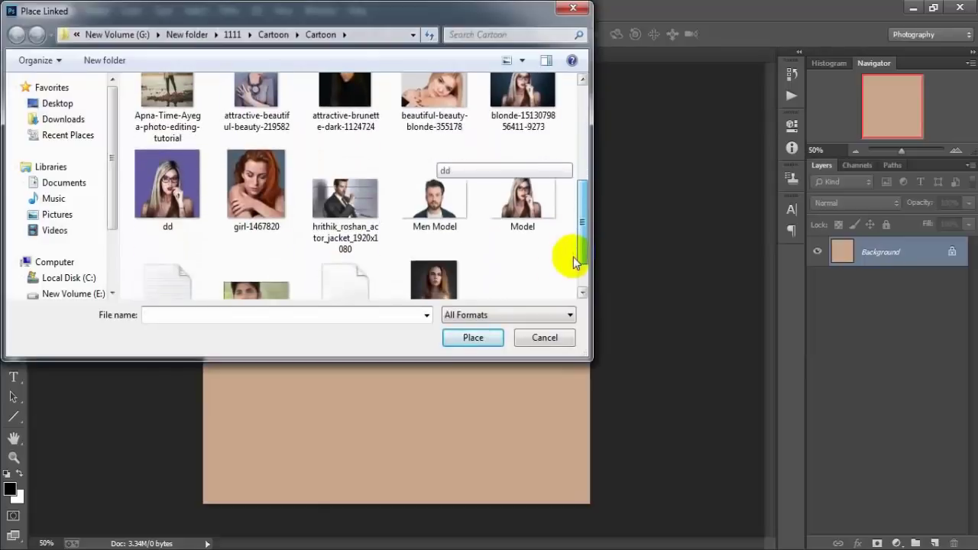
{"action": "left_click", "coordinate": [384, 200]}
{"action": "left_click", "coordinate": [466, 335]}
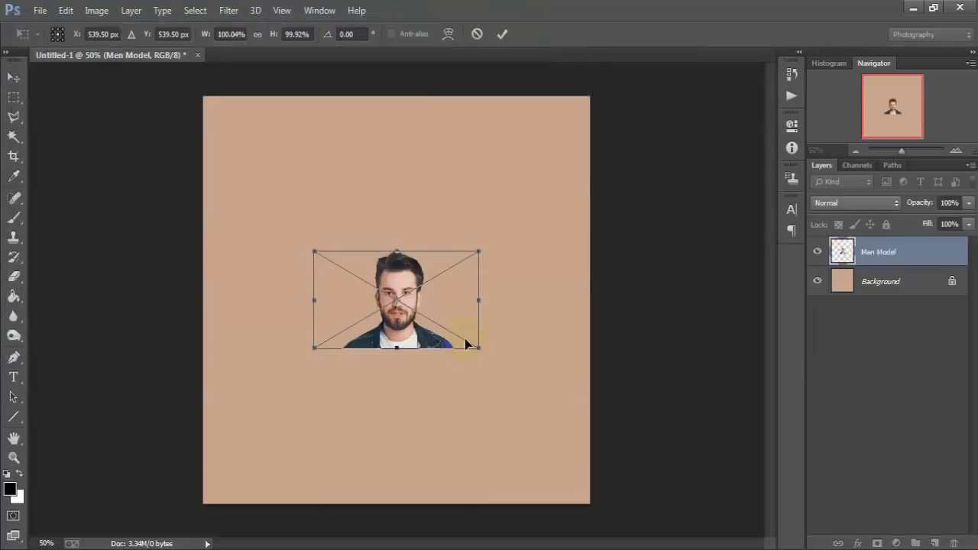
- Enlarge the portrait to about 364% and position it at the canvas bottom
{"action": "mouse_move", "coordinate": [475, 348]}
{"action": "left_mouse_down"}
{"action": "mouse_move", "coordinate": [537, 467]}
{"action": "mouse_move", "coordinate": [646, 539]}
{"action": "left_mouse_up"}
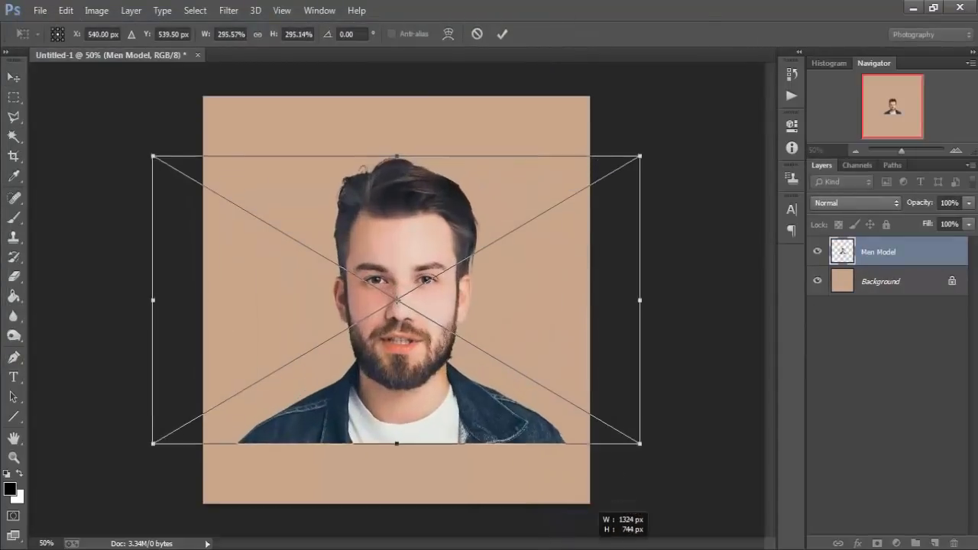
{"action": "left_click_drag", "start_coordinate": [517, 454], "coordinate": [497, 455]}
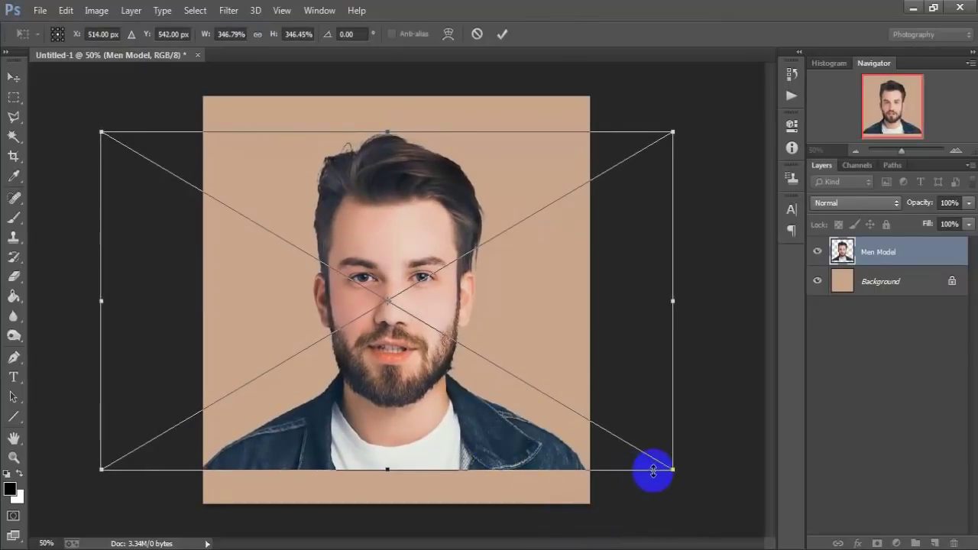
{"action": "left_click_drag", "start_coordinate": [671, 469], "coordinate": [681, 478]}
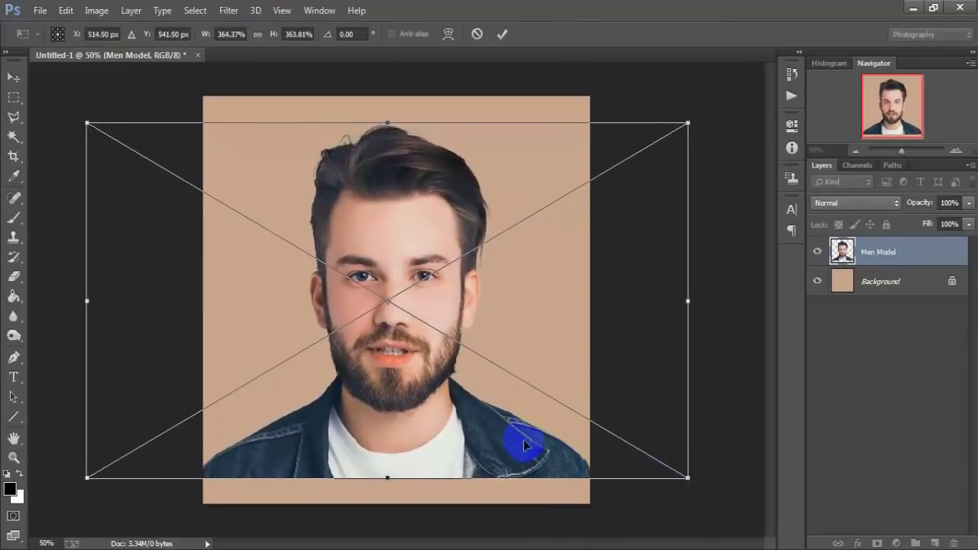
{"action": "left_click_drag", "start_coordinate": [522, 435], "coordinate": [524, 460]}
{"action": "left_click", "coordinate": [503, 34]}
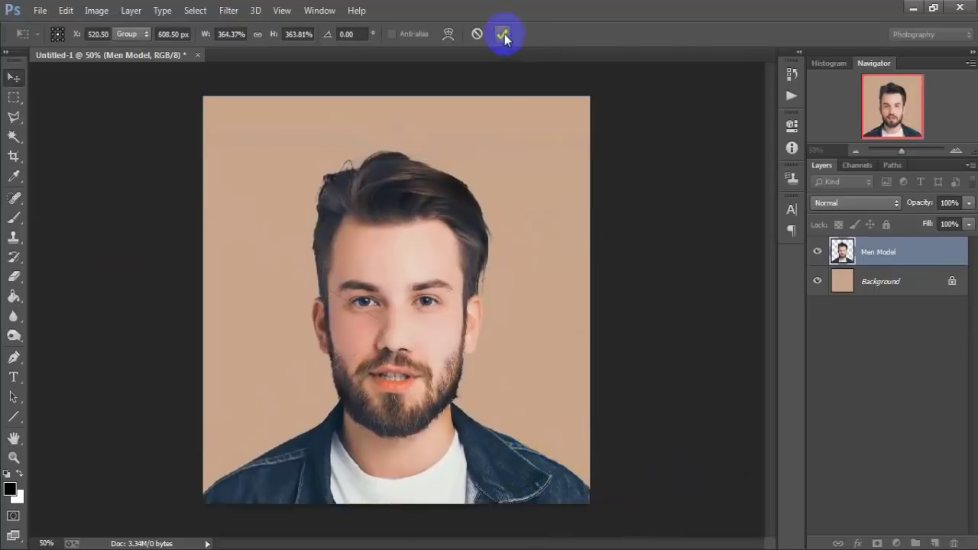
- Rasterize the Men Model layer and centre it horizontally with the Background
{"action": "right_click", "coordinate": [943, 253]}
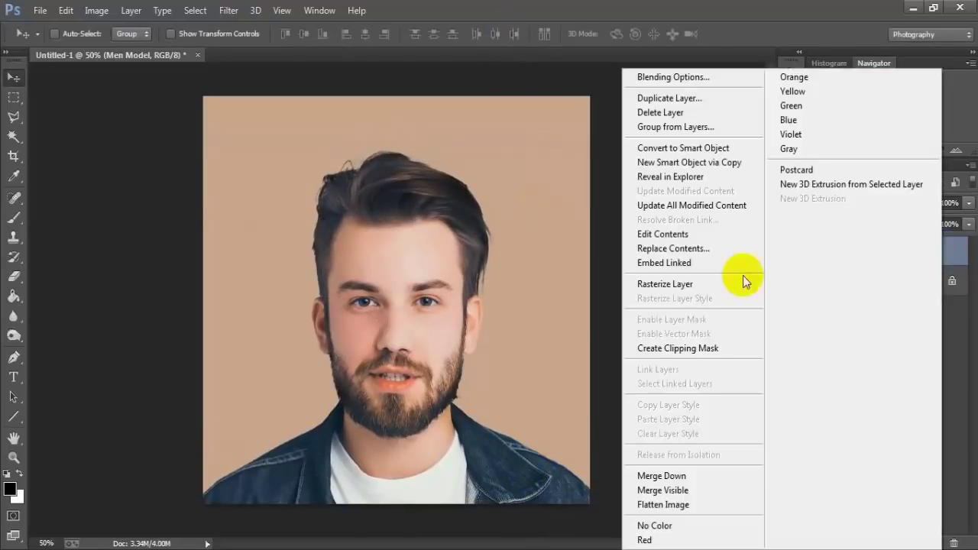
{"action": "left_click", "coordinate": [704, 284]}
{"action": "left_click", "coordinate": [892, 293], "text": "shift"}
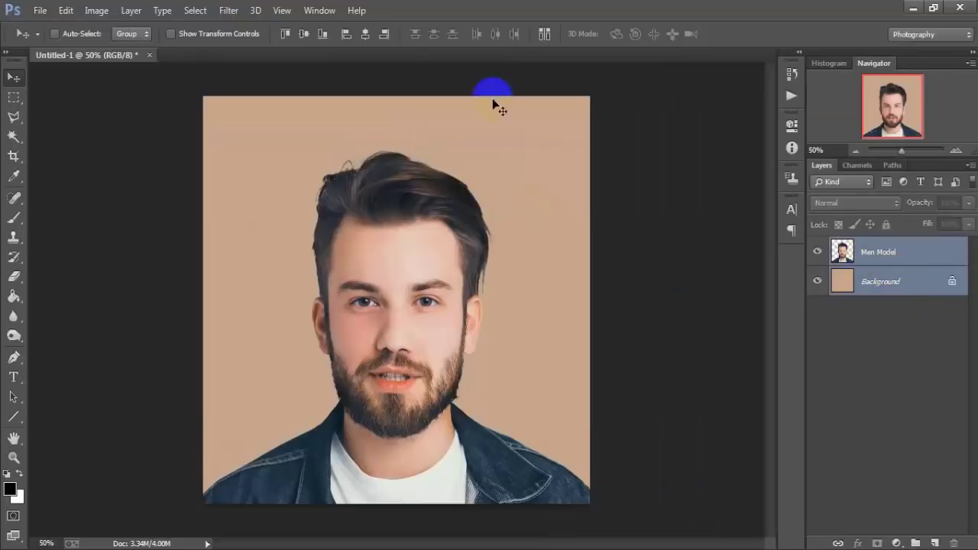
{"action": "left_click", "coordinate": [366, 35]}
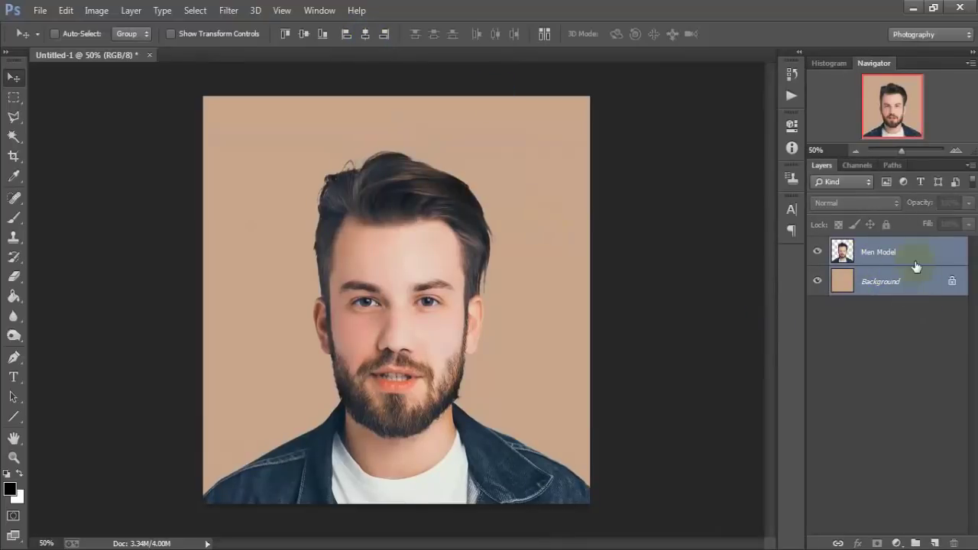
{"action": "left_click", "coordinate": [841, 257]}
- Duplicate Men Model twice, hide both copies, and reselect the original layer
{"action": "left_click", "coordinate": [819, 252]}
{"action": "left_click", "coordinate": [819, 253]}
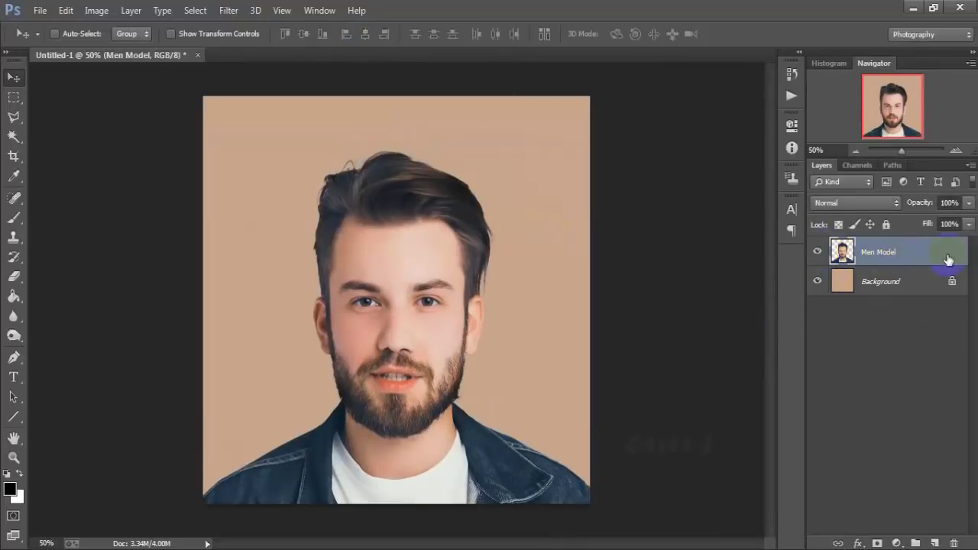
{"action": "key", "text": "ctrl+j"}
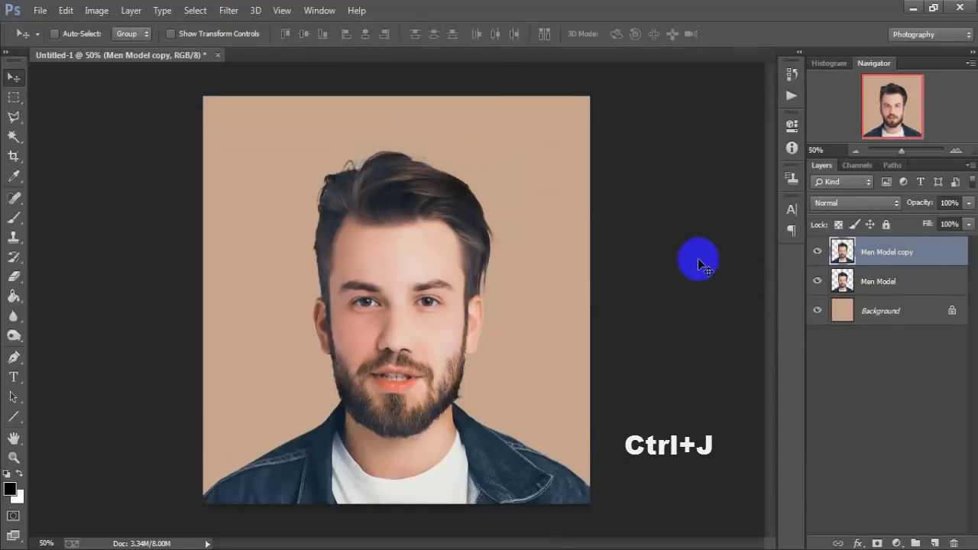
{"action": "key", "text": "ctrl+j"}
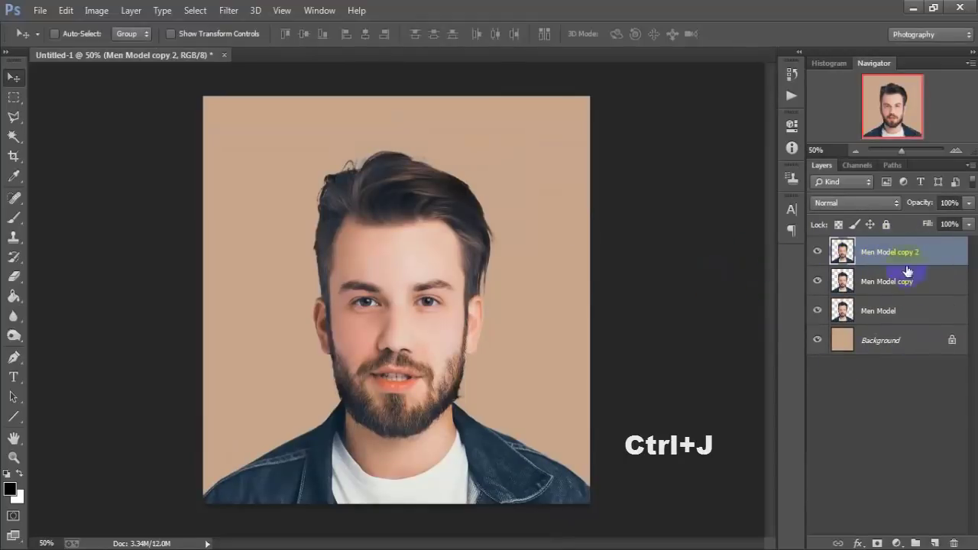
{"action": "left_click", "coordinate": [819, 255]}
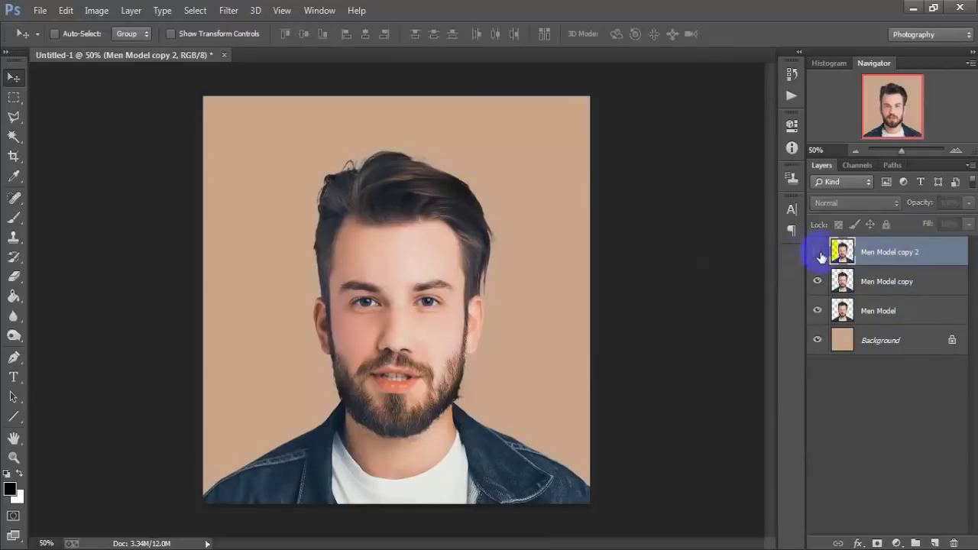
{"action": "left_click", "coordinate": [911, 289]}
{"action": "left_click", "coordinate": [818, 282]}
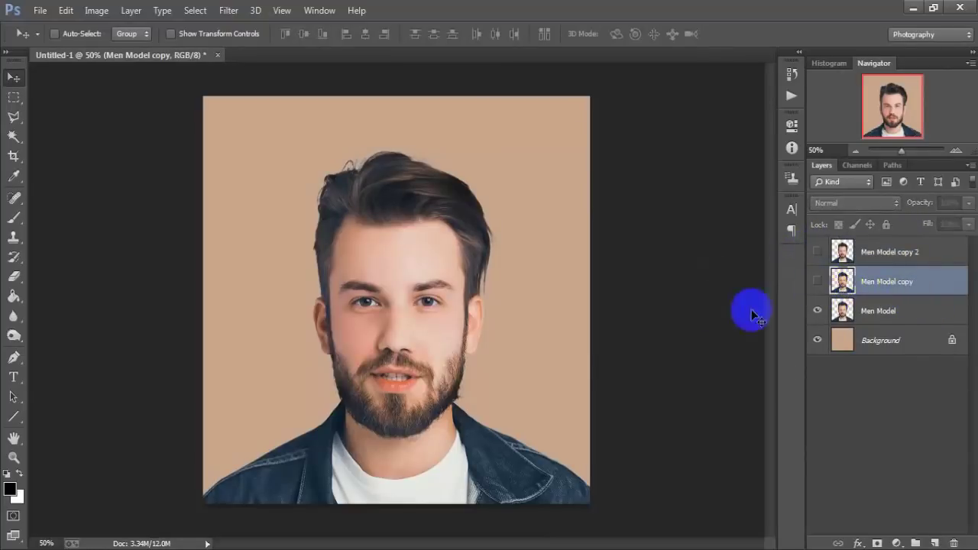
{"action": "left_click", "coordinate": [910, 315]}
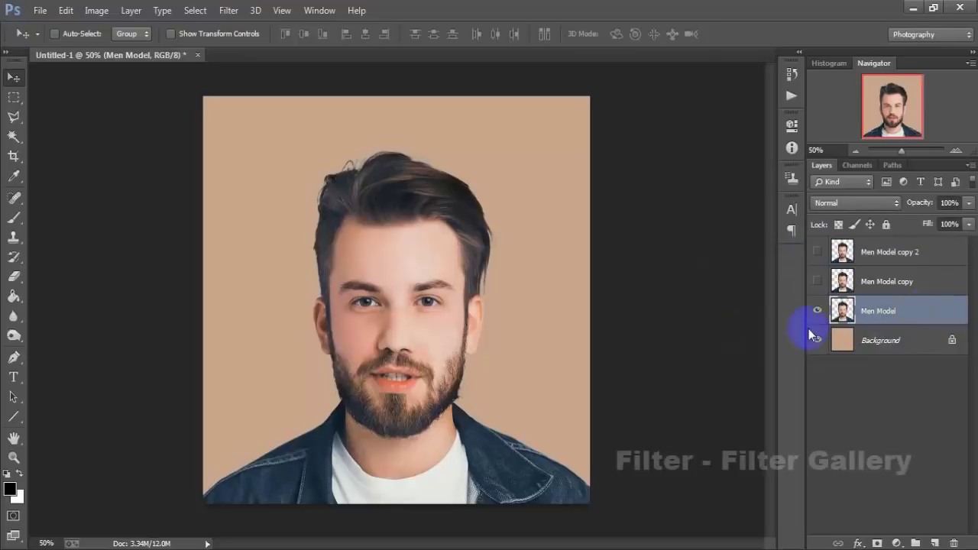
- Apply Filter Gallery Poster Edges with Edge Thickness 0, Edge Intensity 0, Posterization 2
{"action": "left_click", "coordinate": [229, 10]}
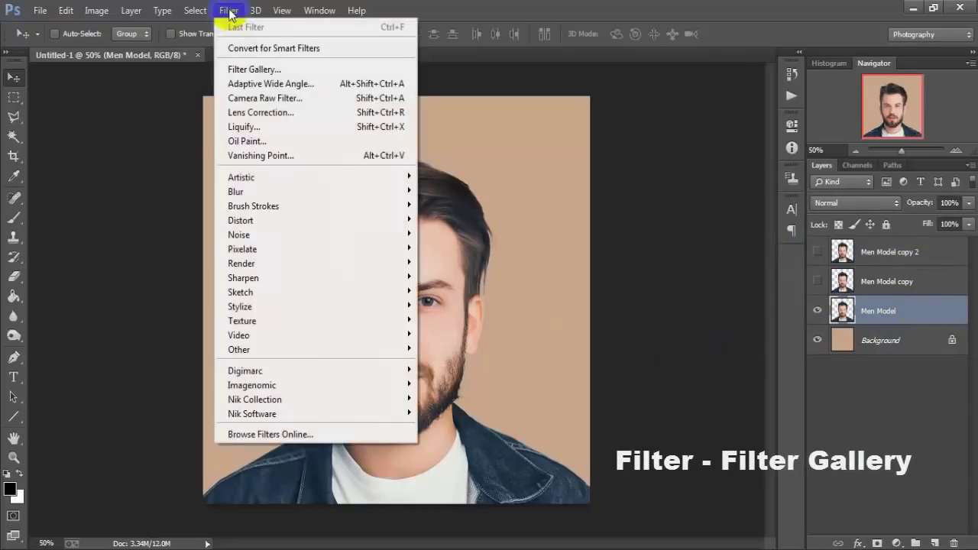
{"action": "left_click", "coordinate": [363, 70]}
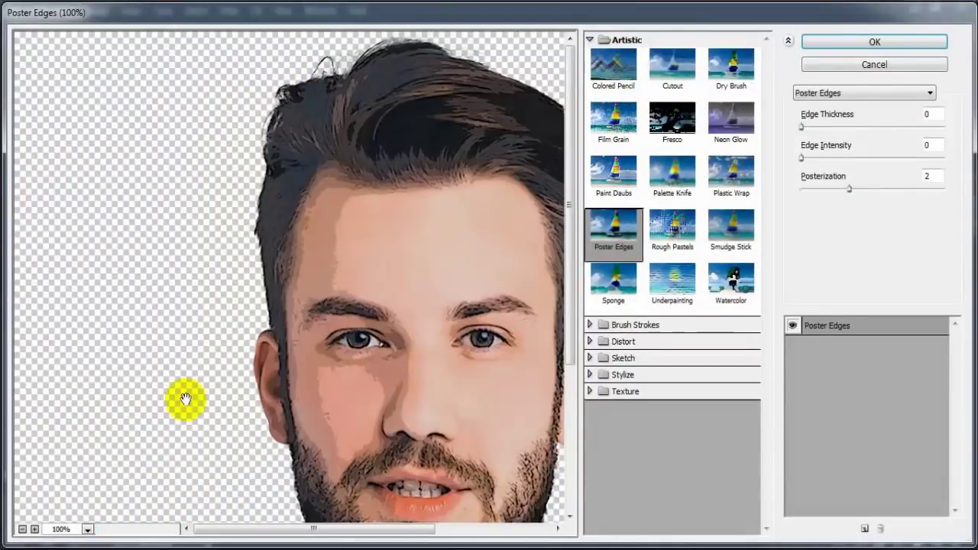
{"action": "left_click", "coordinate": [22, 529]}
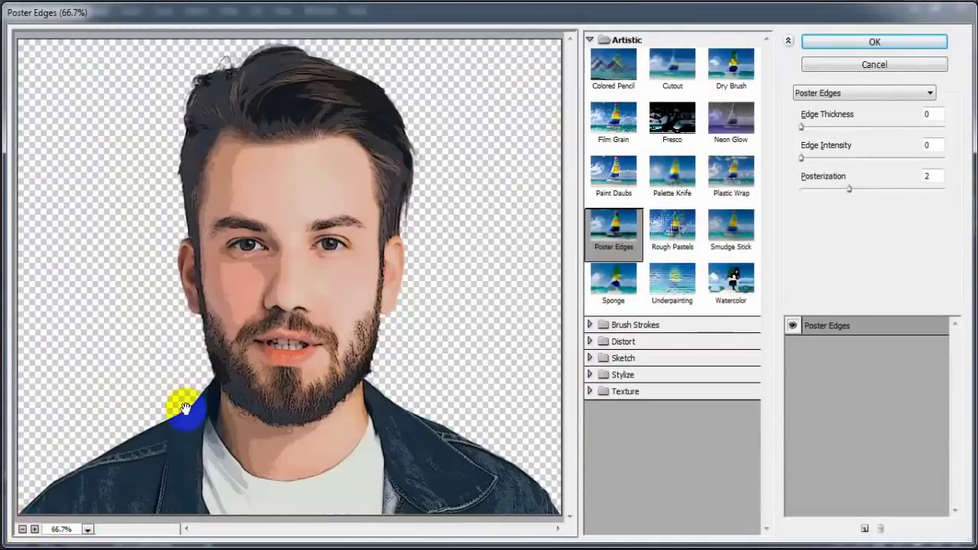
{"action": "left_click", "coordinate": [589, 39]}
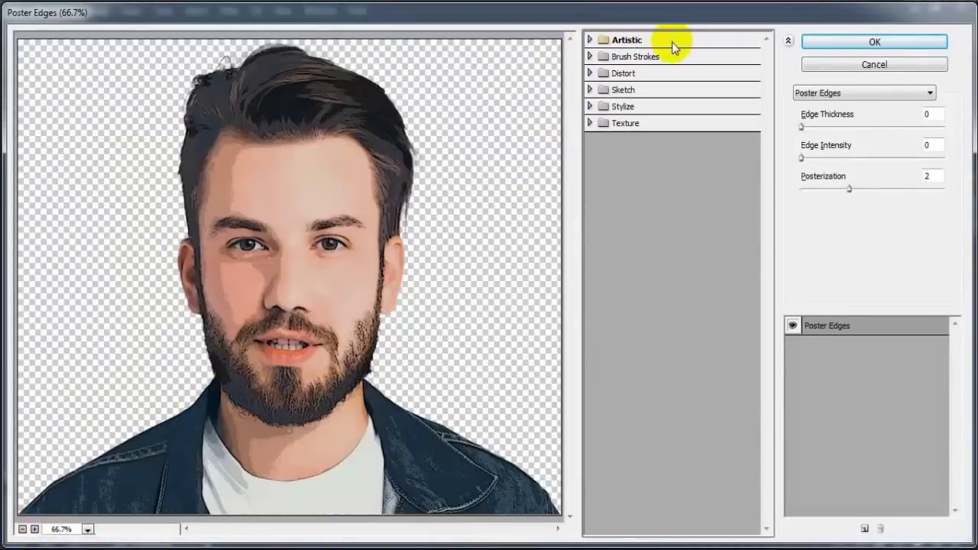
{"action": "left_click", "coordinate": [589, 39]}
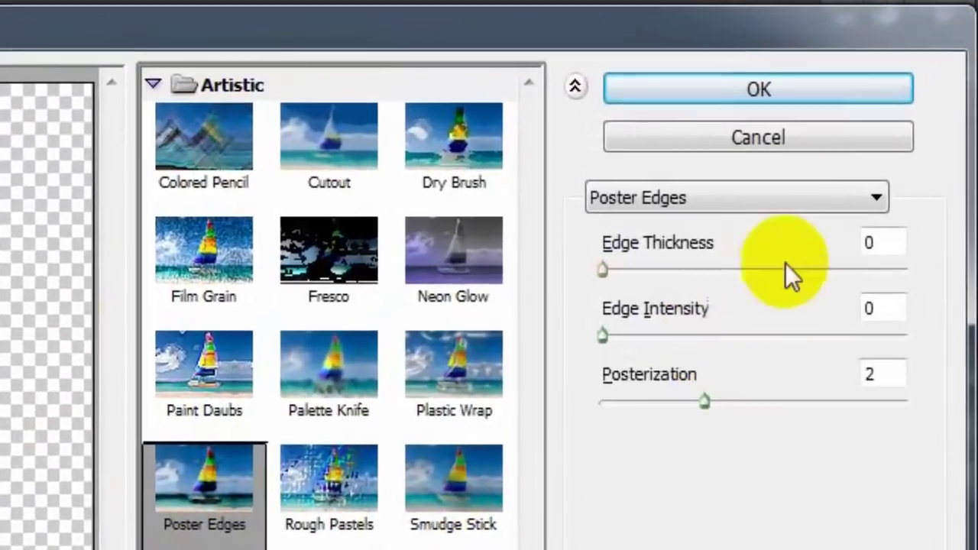
{"action": "left_click", "coordinate": [887, 242]}
{"action": "left_click", "coordinate": [887, 314]}
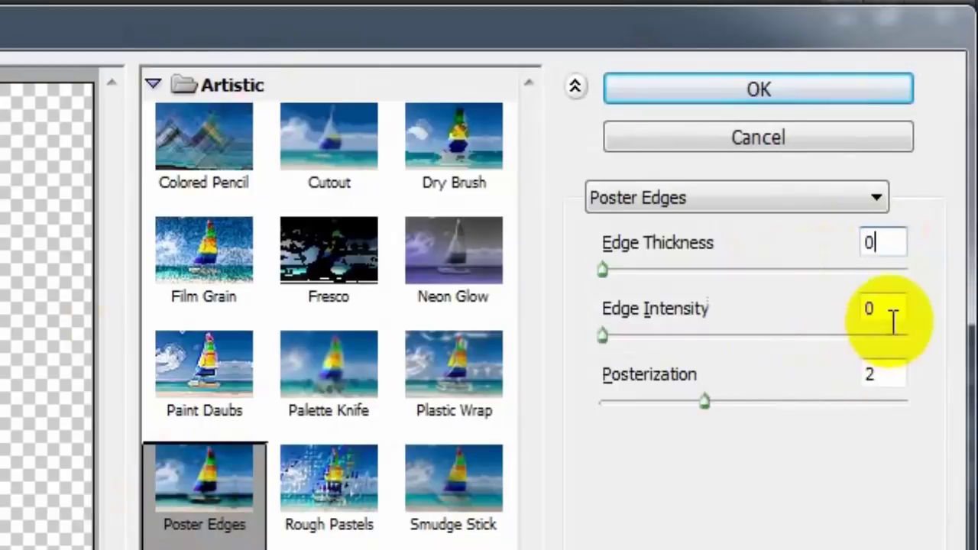
{"action": "left_click", "coordinate": [890, 374]}
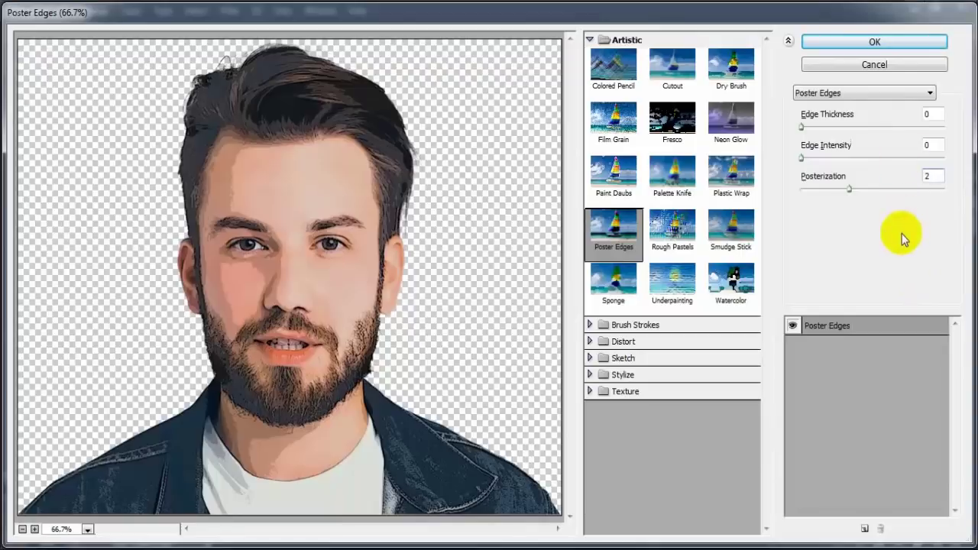
{"action": "left_click", "coordinate": [863, 42]}
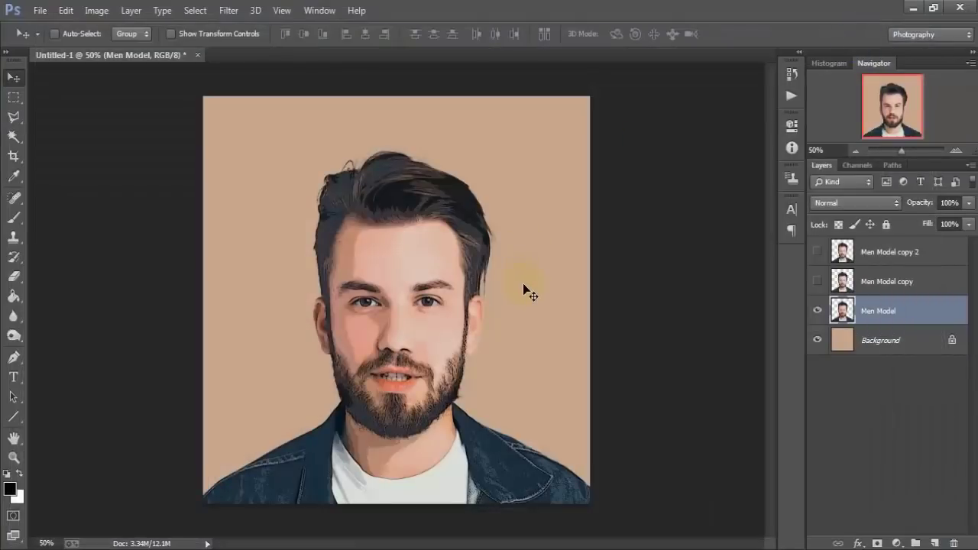
- Apply Unsharp Mask at 90%, radius 1.0, threshold 10, then bring up Oil Paint
{"action": "left_click", "coordinate": [228, 10]}
{"action": "mouse_move", "coordinate": [243, 278]}
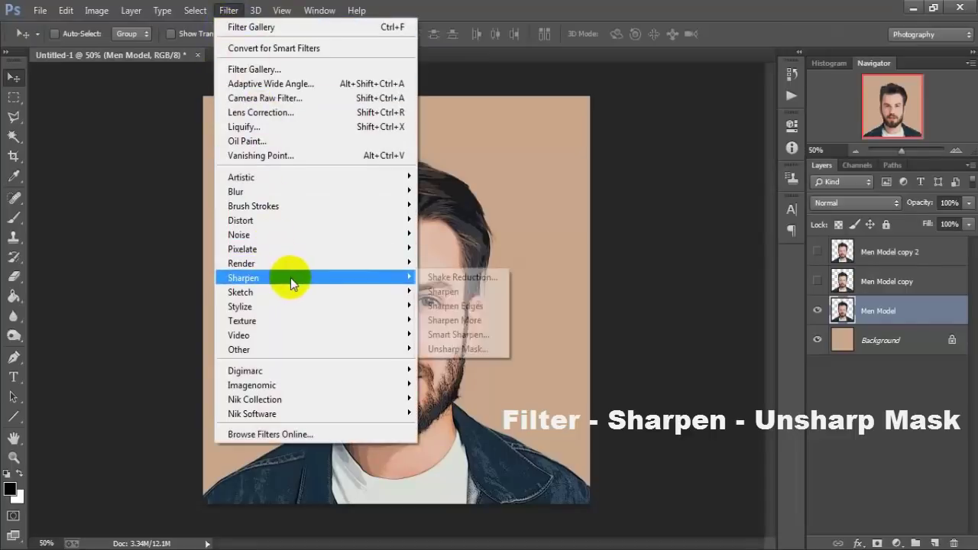
{"action": "left_click", "coordinate": [473, 350]}
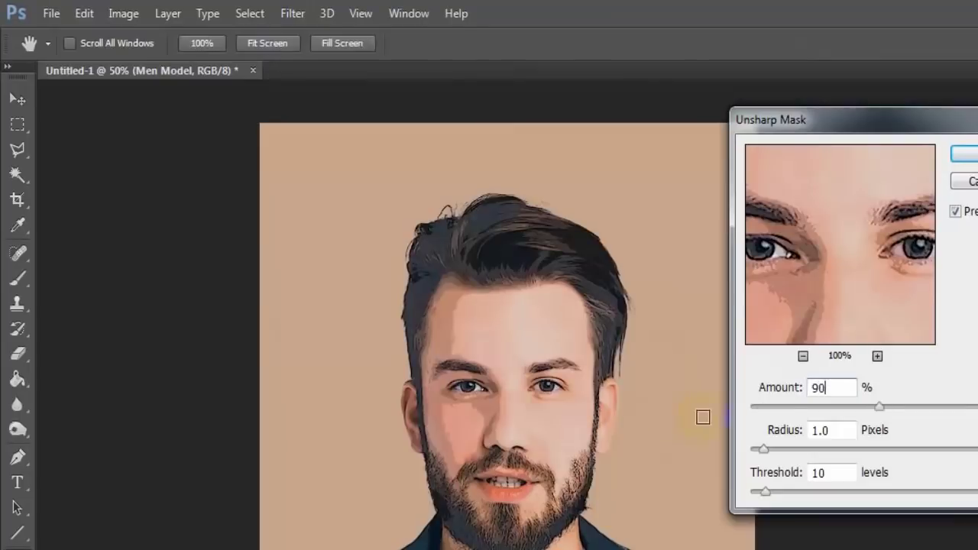
{"action": "left_click_drag", "start_coordinate": [819, 430], "coordinate": [747, 451]}
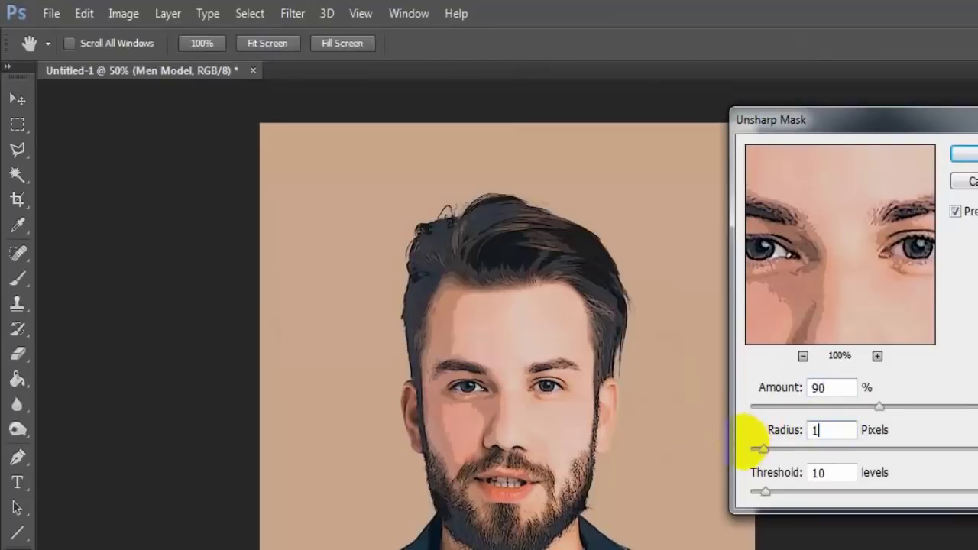
{"action": "left_click", "coordinate": [817, 474]}
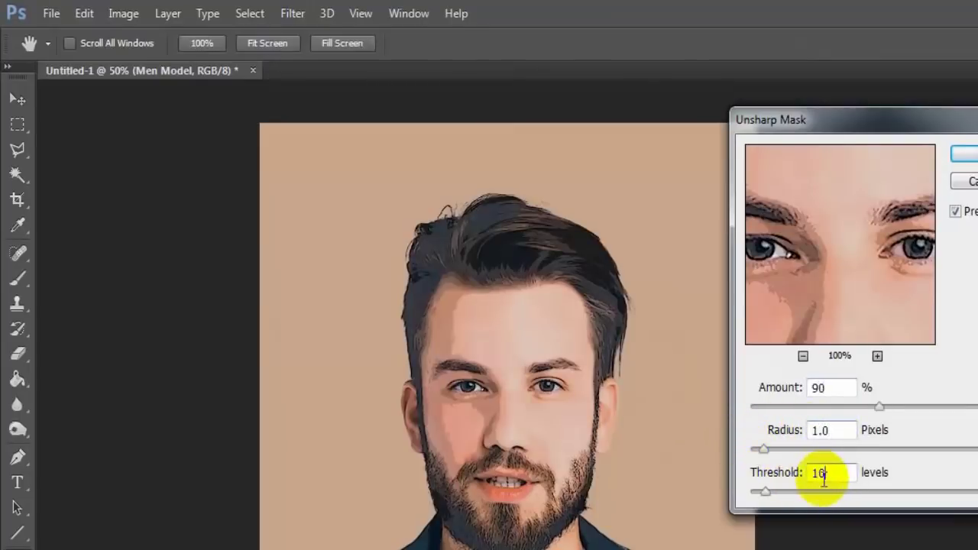
{"action": "left_click_drag", "start_coordinate": [824, 476], "coordinate": [741, 485]}
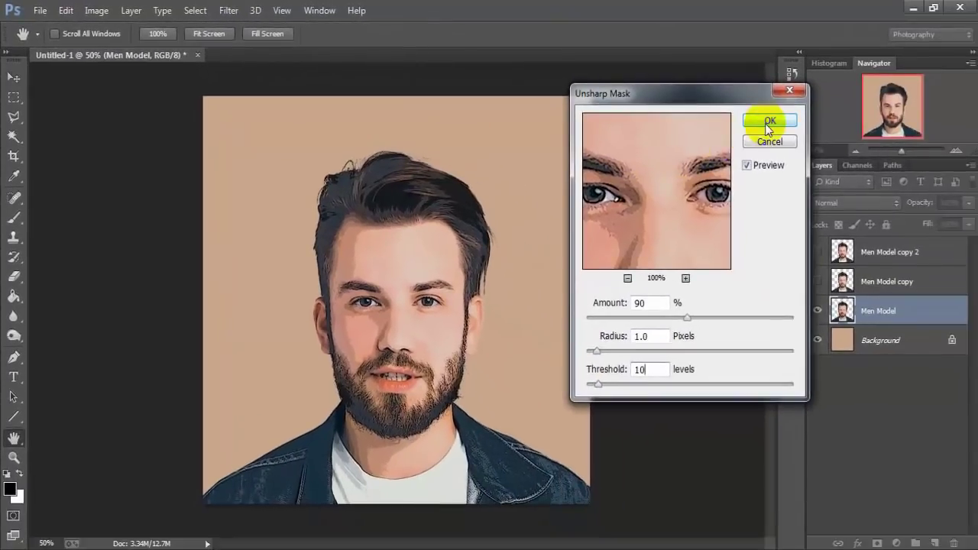
{"action": "left_click", "coordinate": [768, 122]}
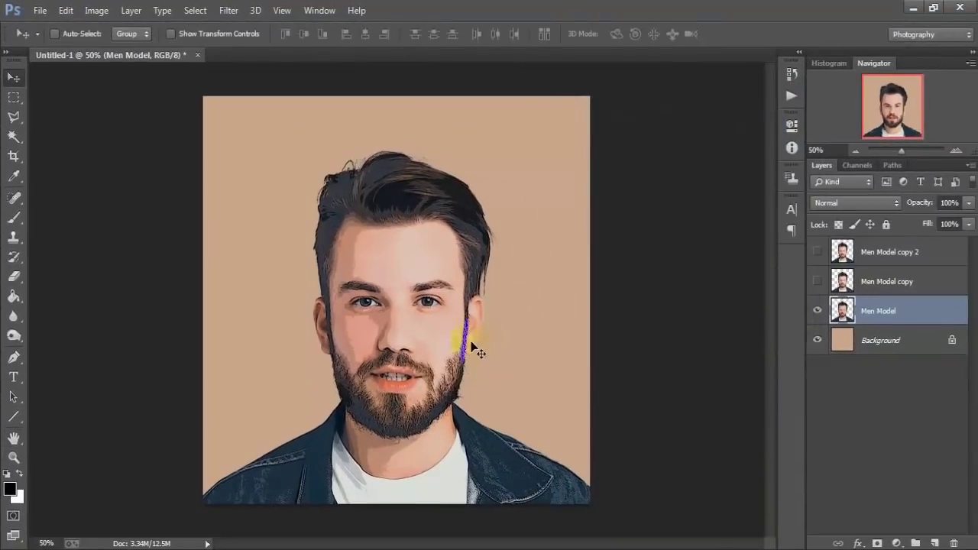
{"action": "left_click", "coordinate": [229, 10]}
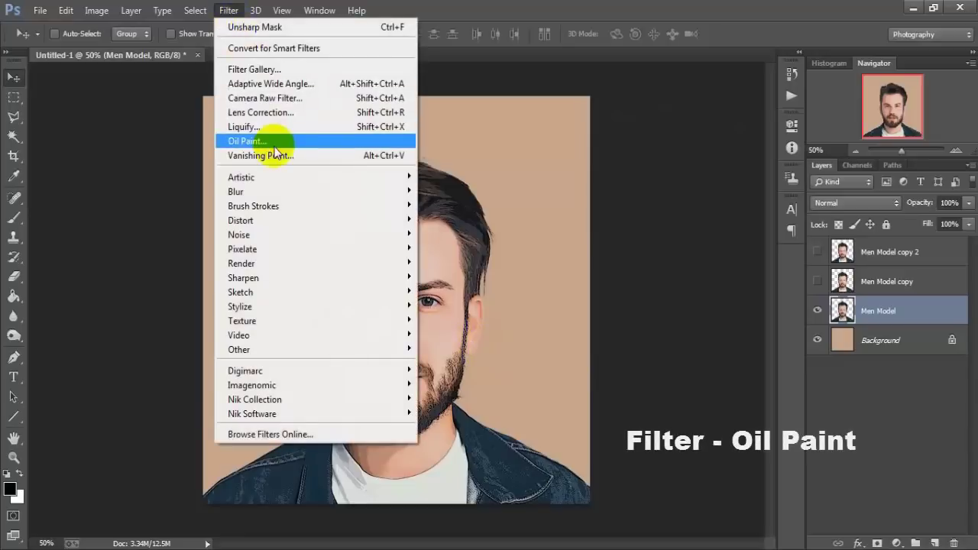
{"action": "left_click", "coordinate": [371, 142]}
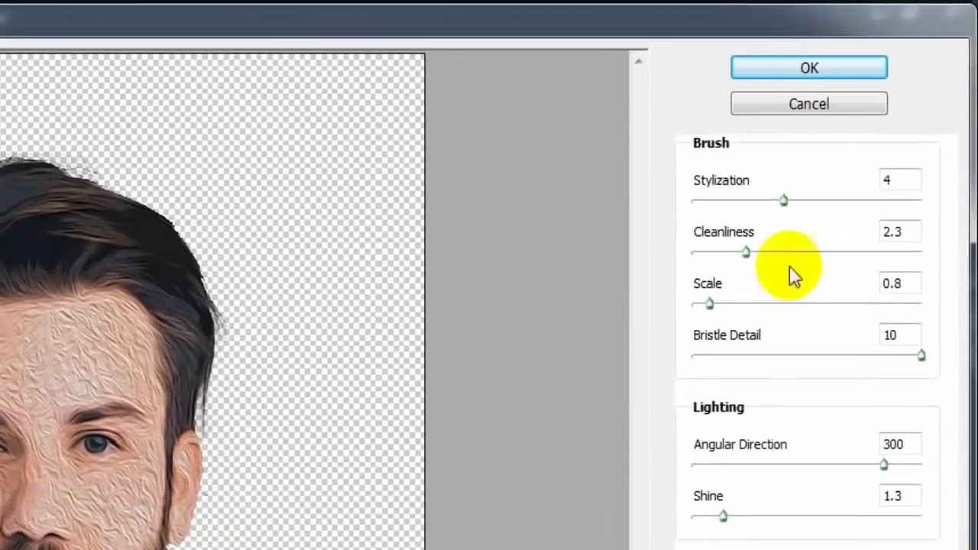
- Apply Oil Paint: Stylization 5, Cleanliness 3, Scale 1.9, Bristle Detail 5, Angular Direction 0, Shine 0.2
{"action": "double_click", "coordinate": [902, 179]}
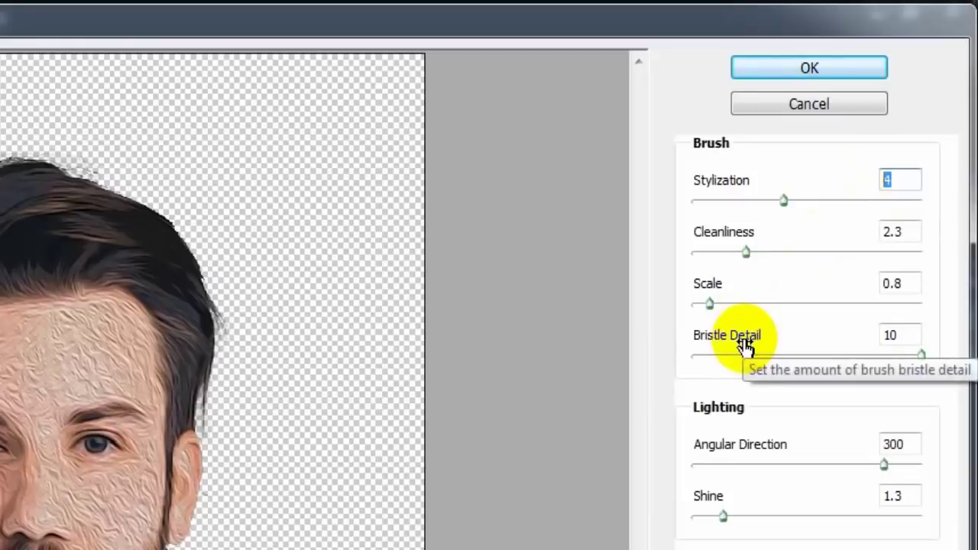
{"action": "type", "text": "5"}
{"action": "double_click", "coordinate": [895, 232]}
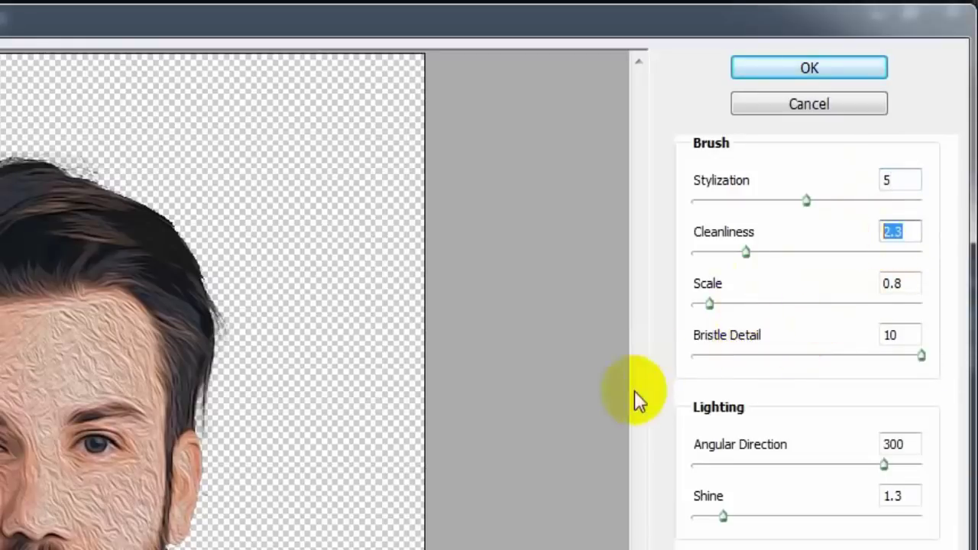
{"action": "type", "text": "3"}
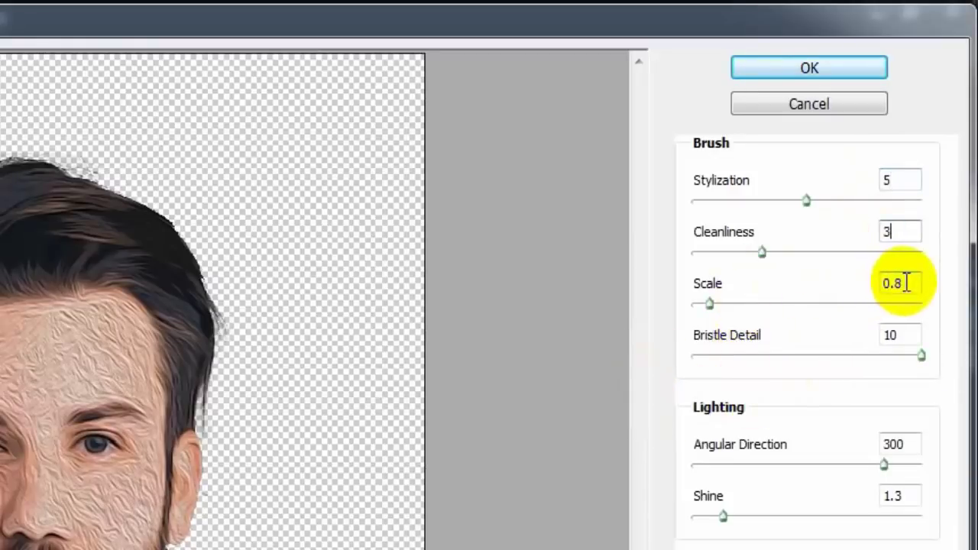
{"action": "double_click", "coordinate": [898, 283]}
{"action": "type", "text": "1."}
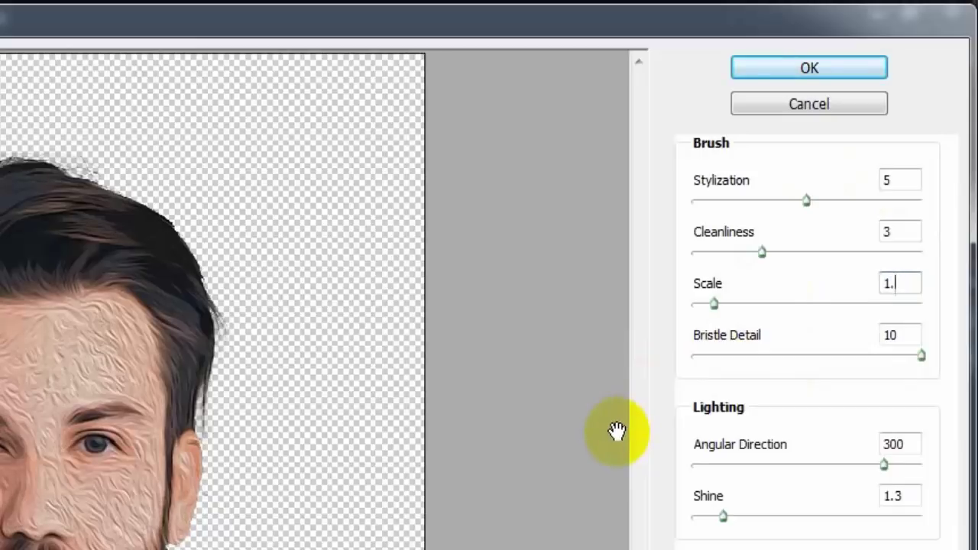
{"action": "type", "text": "9"}
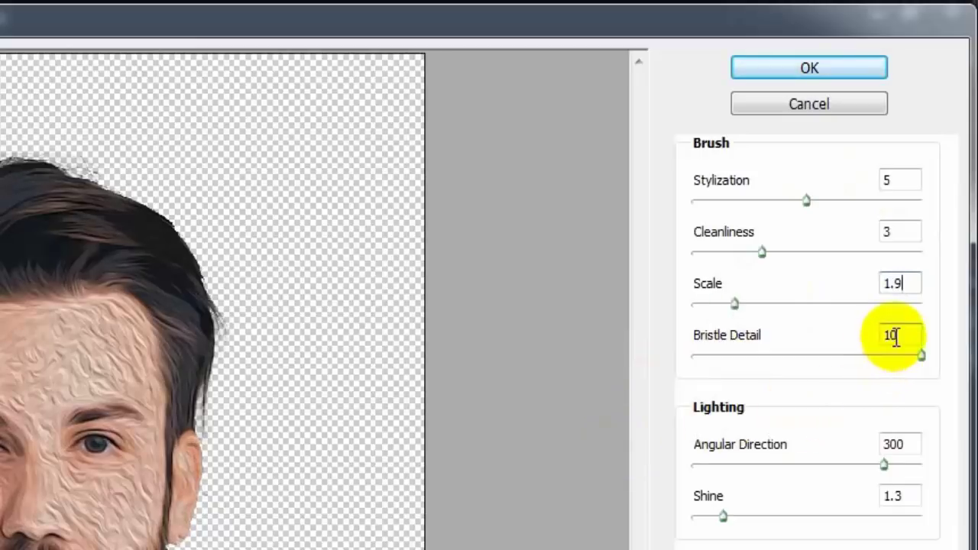
{"action": "double_click", "coordinate": [905, 335]}
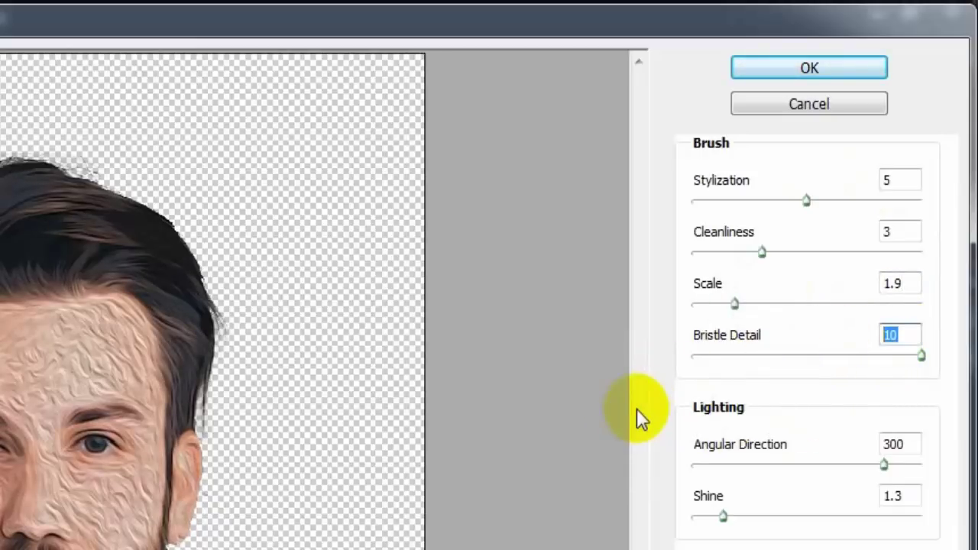
{"action": "type", "text": "5"}
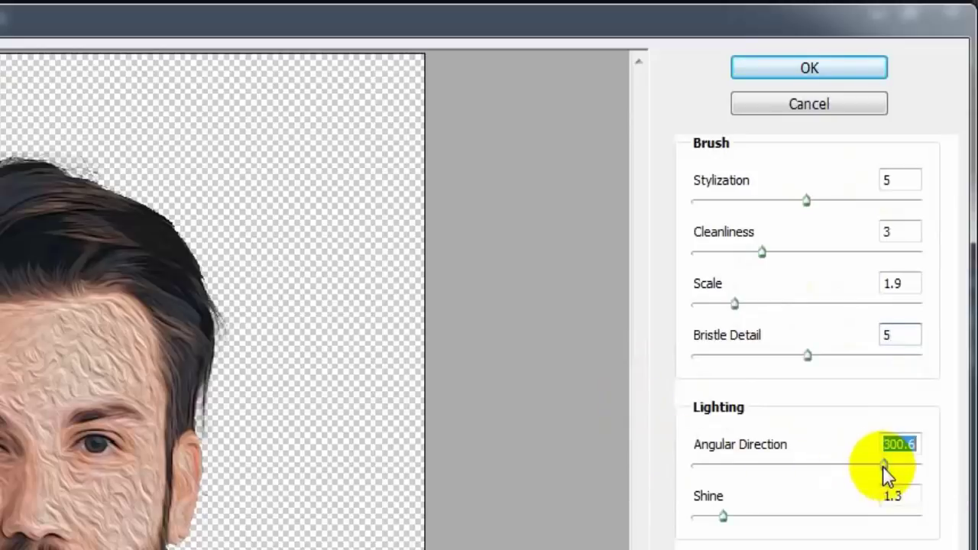
{"action": "left_click_drag", "start_coordinate": [882, 467], "coordinate": [694, 467]}
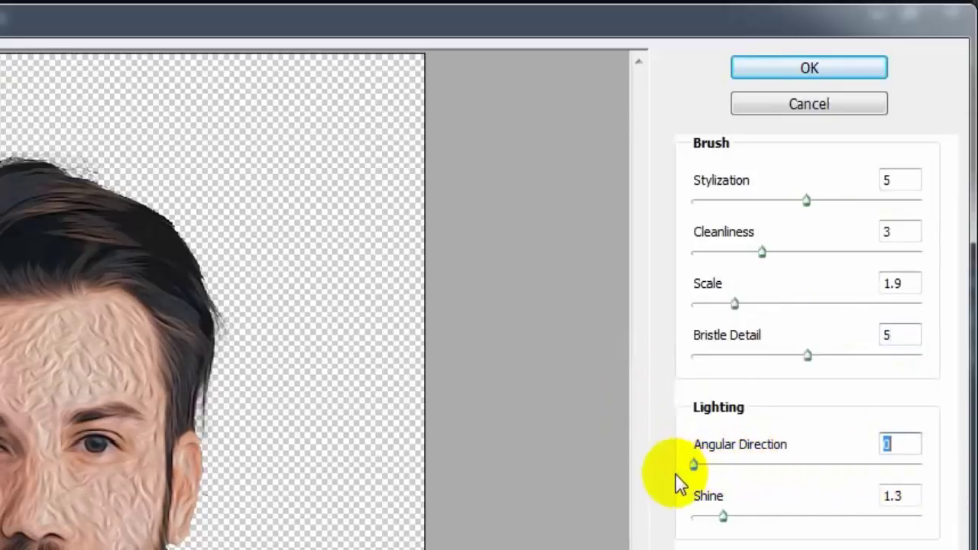
{"action": "double_click", "coordinate": [893, 497]}
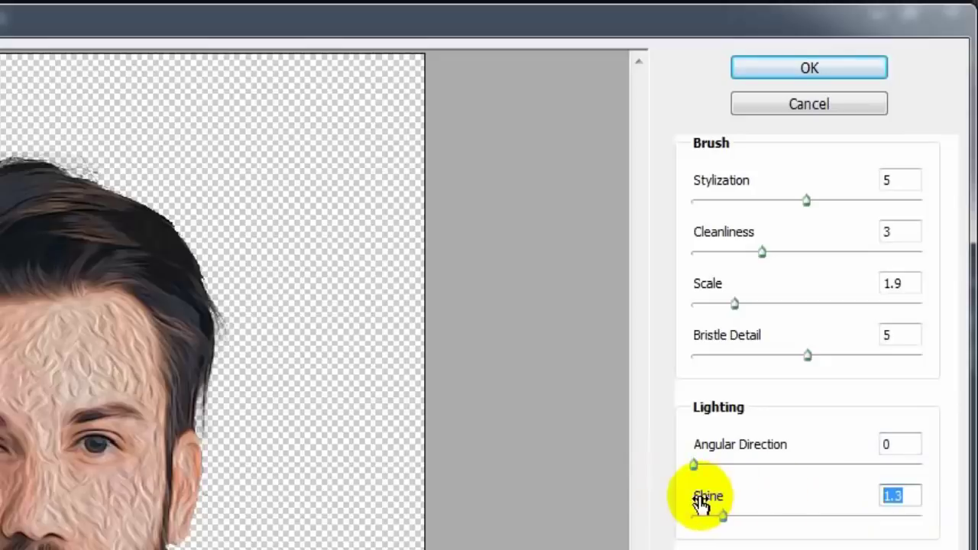
{"action": "type", "text": "0."}
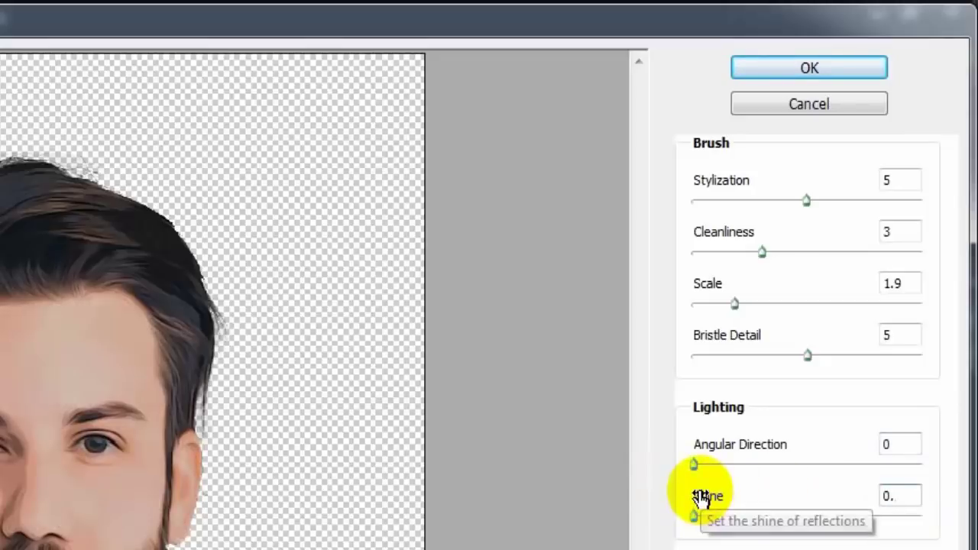
{"action": "type", "text": "2"}
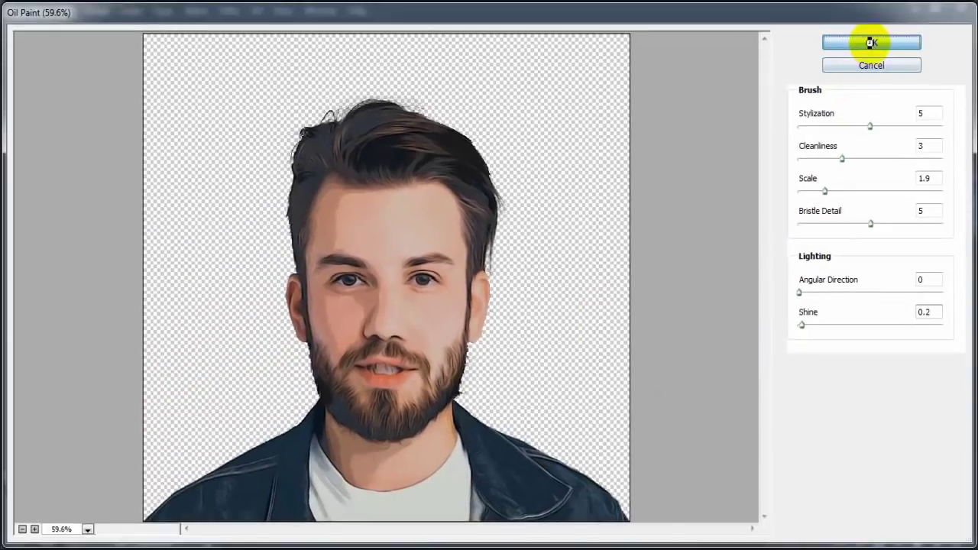
{"action": "left_click", "coordinate": [872, 45]}
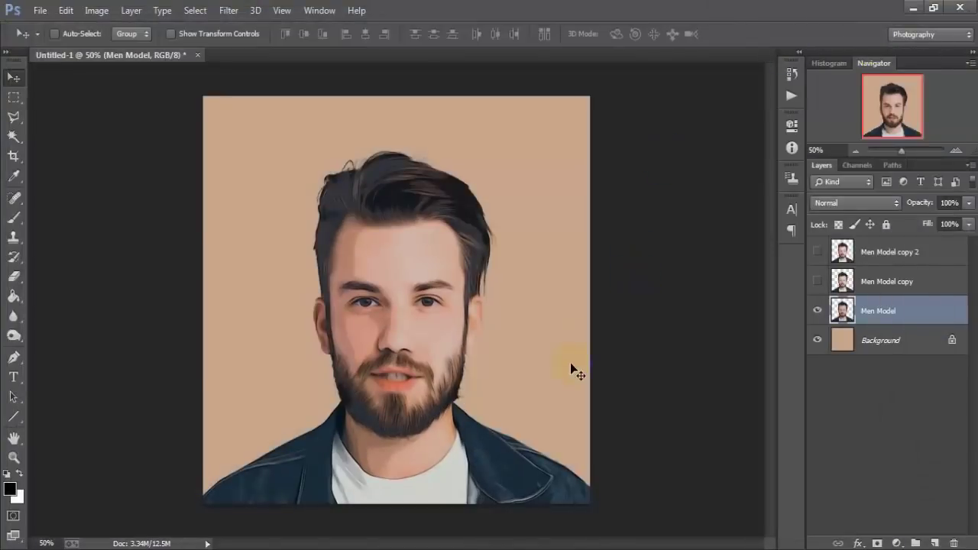
- Reapply Unsharp Mask (90%, radius 1.0, threshold 10) to the oil-painted portrait
{"action": "left_click", "coordinate": [227, 11]}
{"action": "mouse_move", "coordinate": [243, 278]}
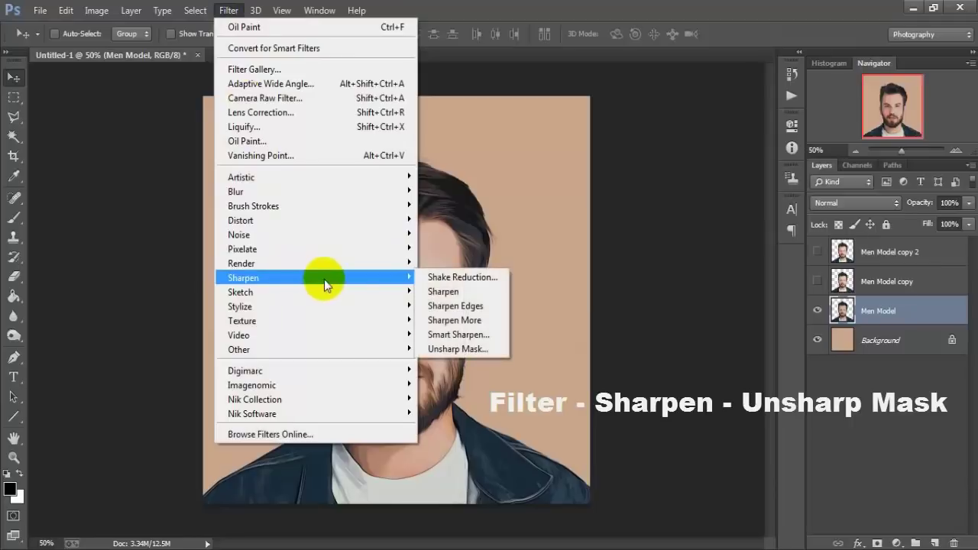
{"action": "left_click", "coordinate": [494, 350]}
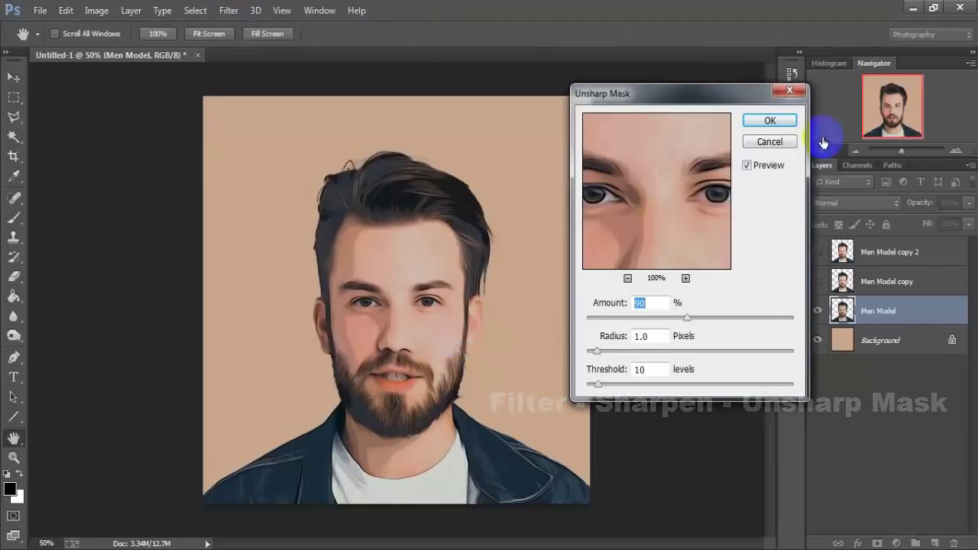
{"action": "left_click", "coordinate": [769, 121]}
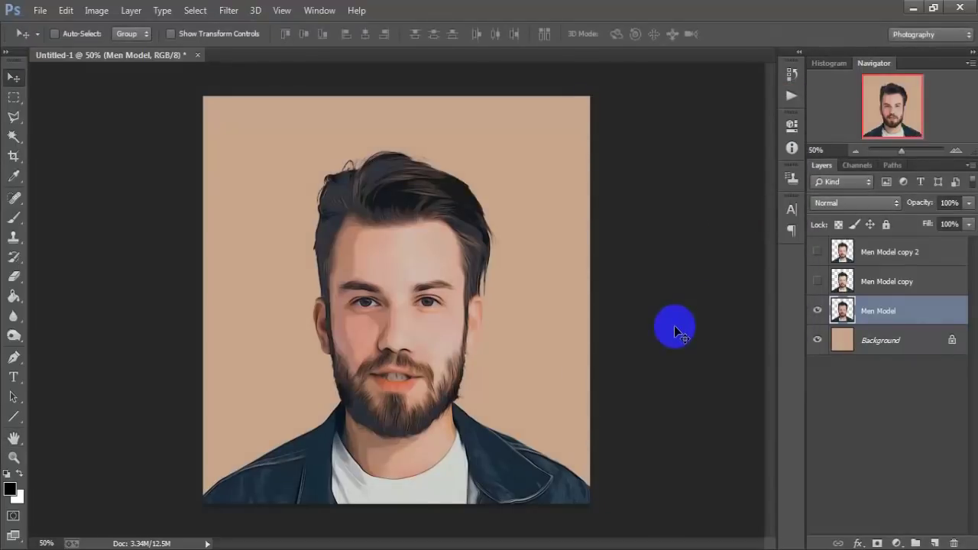
- Show Men Model copy and apply Poster Edges: Thickness 0, Intensity 6, Posterization 3
{"action": "left_click", "coordinate": [901, 282]}
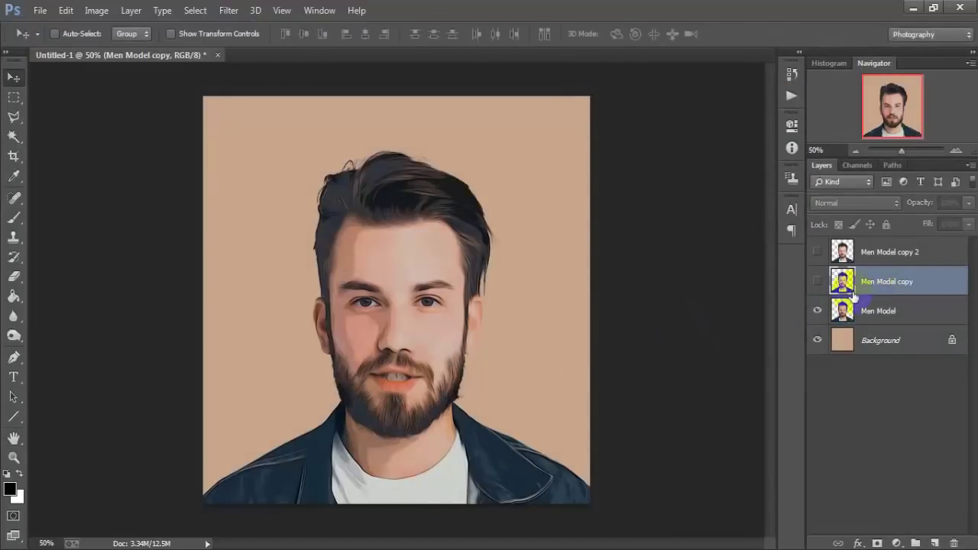
{"action": "left_click", "coordinate": [819, 282]}
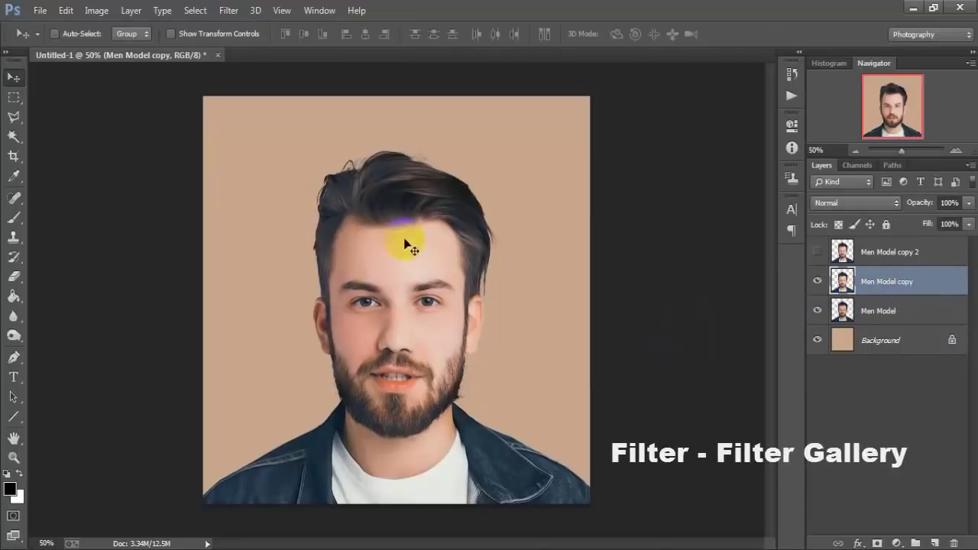
{"action": "left_click", "coordinate": [229, 10]}
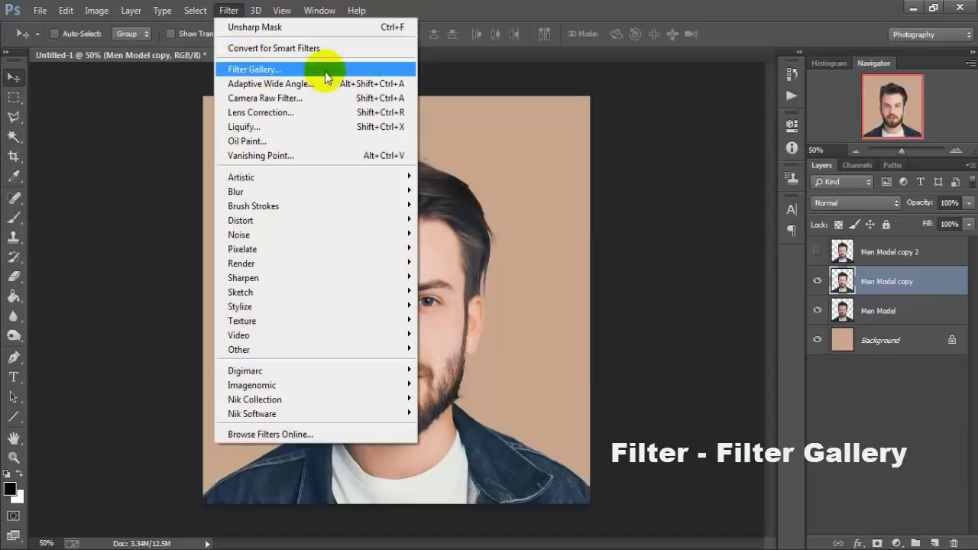
{"action": "left_click", "coordinate": [381, 73]}
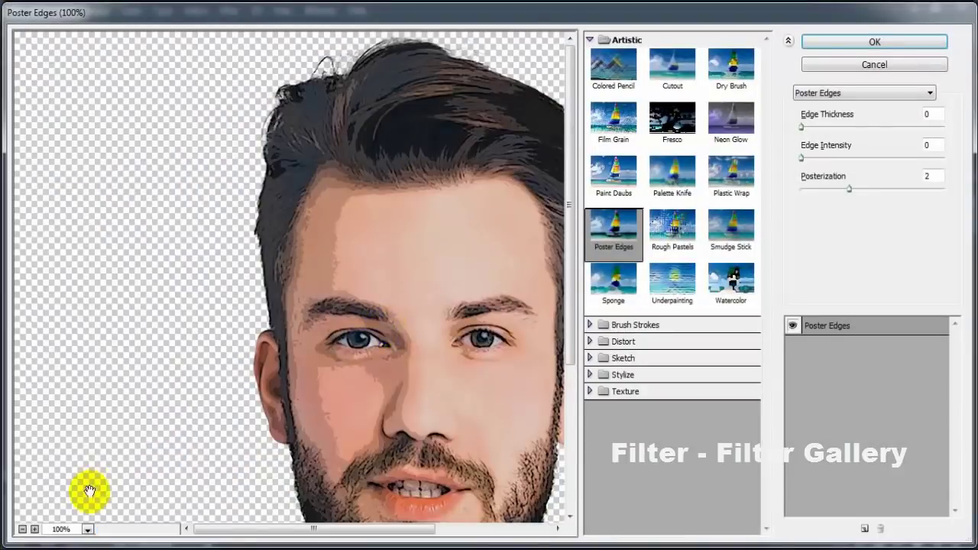
{"action": "left_click", "coordinate": [24, 529]}
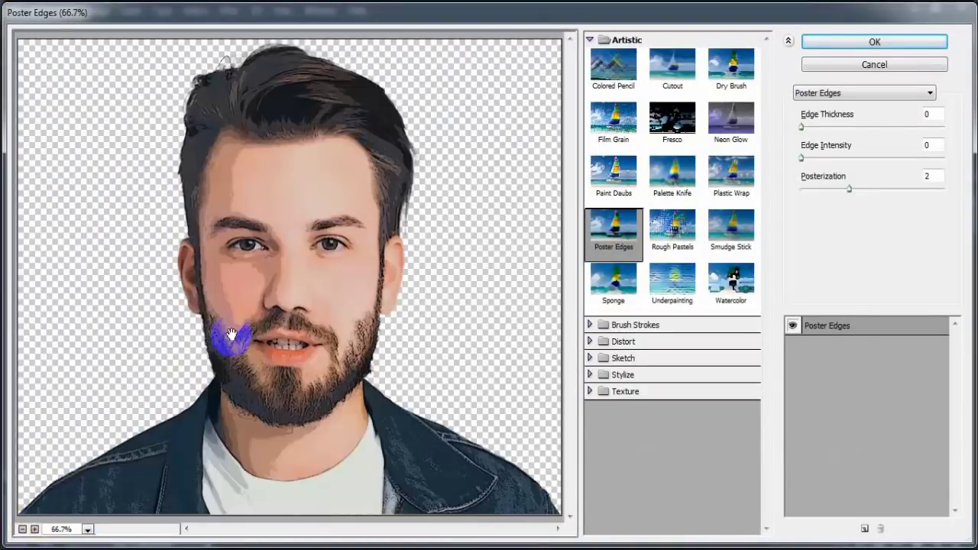
{"action": "left_click", "coordinate": [639, 230]}
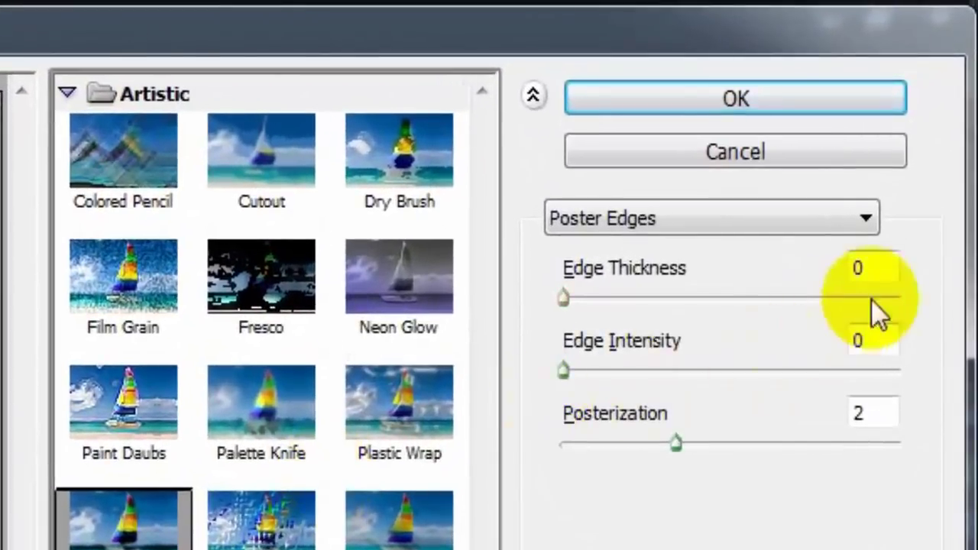
{"action": "left_click", "coordinate": [859, 268]}
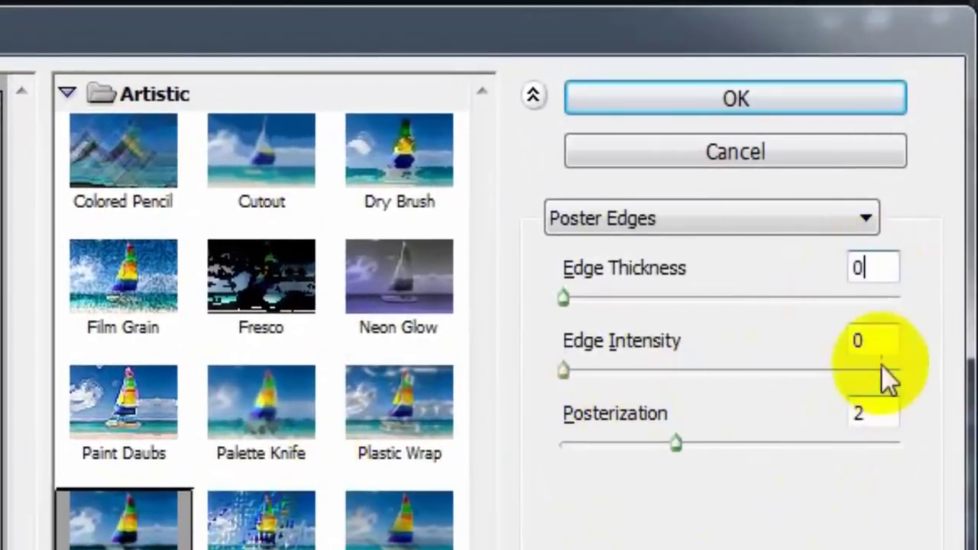
{"action": "left_click", "coordinate": [862, 340]}
{"action": "type", "text": "6"}
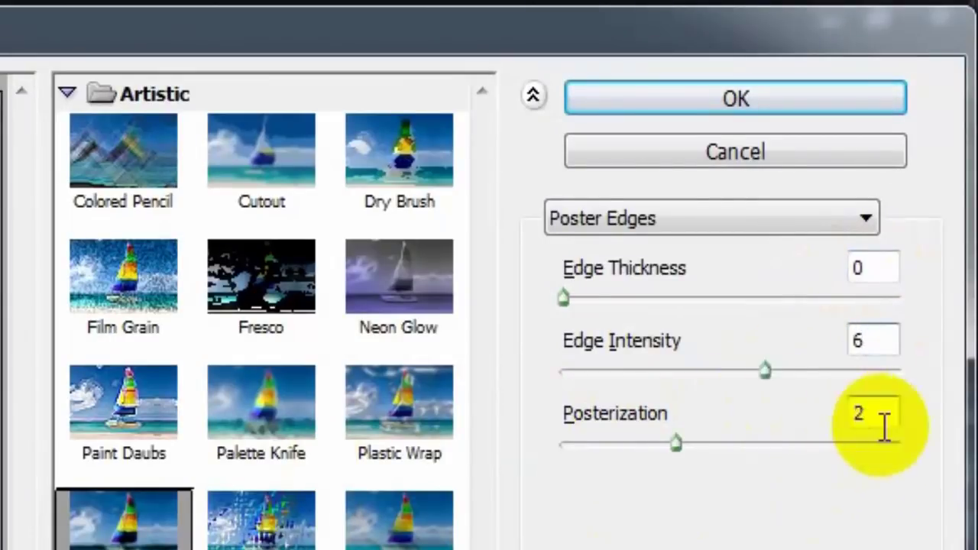
{"action": "left_click", "coordinate": [873, 410]}
{"action": "type", "text": "3"}
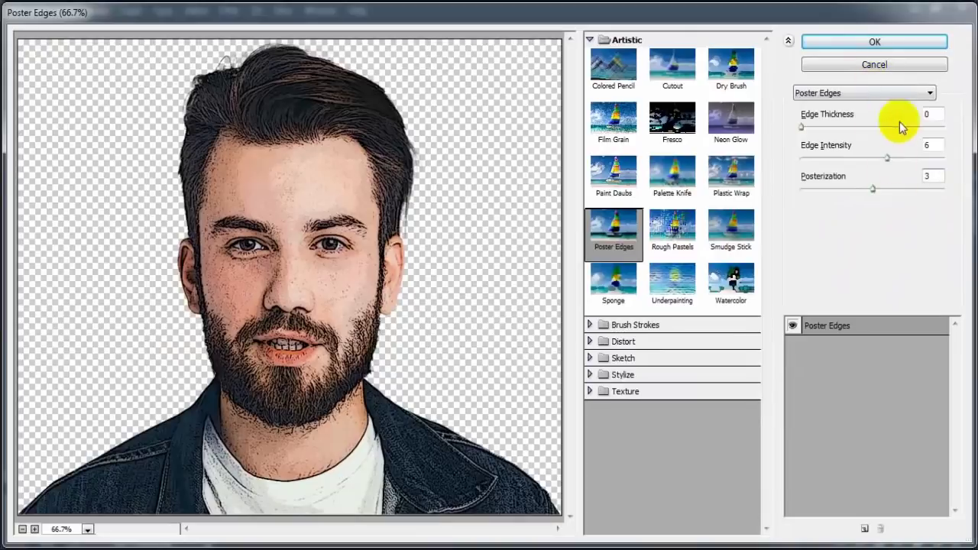
{"action": "left_click", "coordinate": [859, 48]}
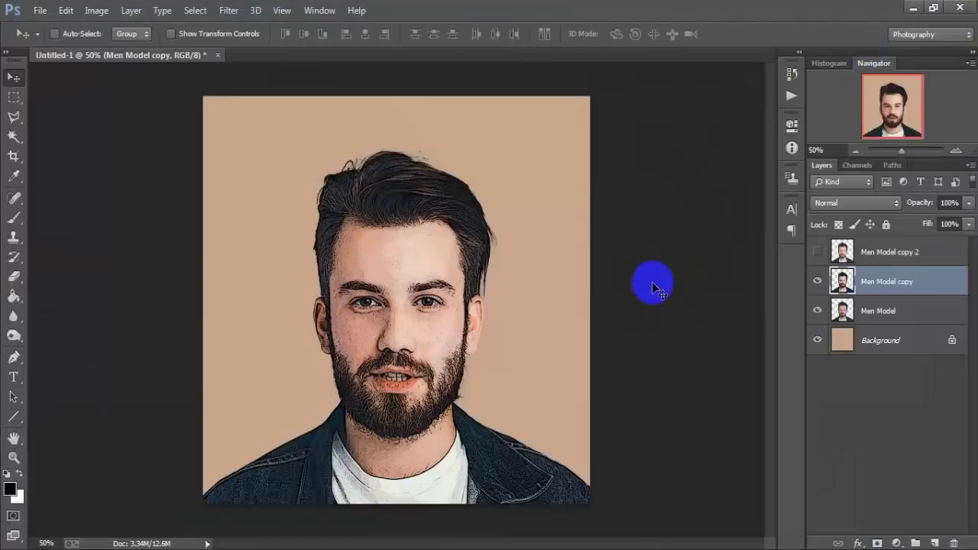
- Apply Unsharp Mask to Men Model copy at 30%, radius 1.0, threshold 60
{"action": "left_click", "coordinate": [228, 10]}
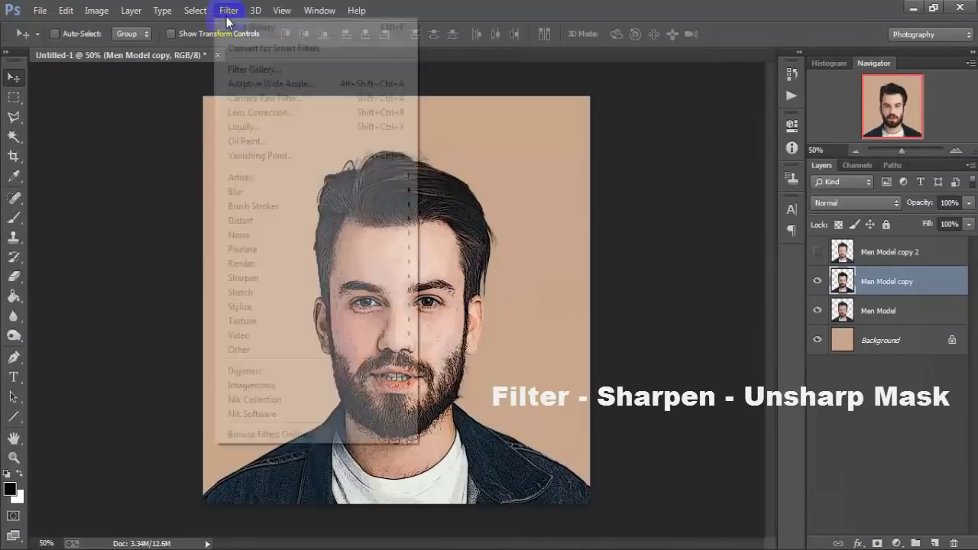
{"action": "mouse_move", "coordinate": [243, 278]}
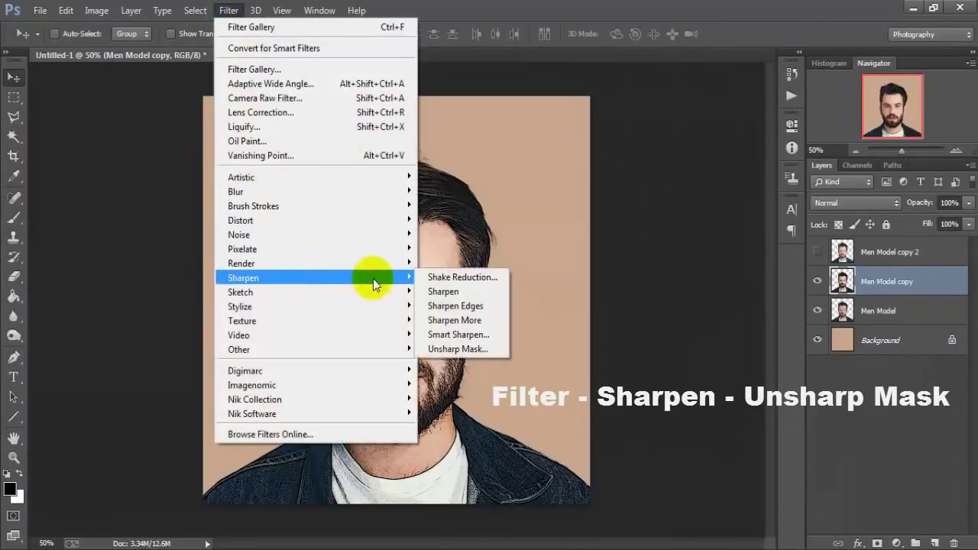
{"action": "left_click", "coordinate": [487, 348]}
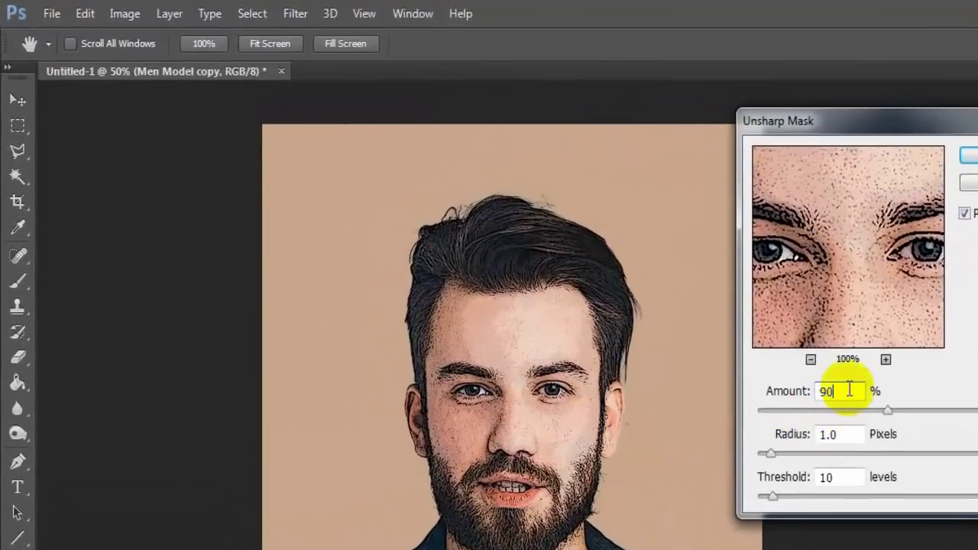
{"action": "double_click", "coordinate": [849, 390]}
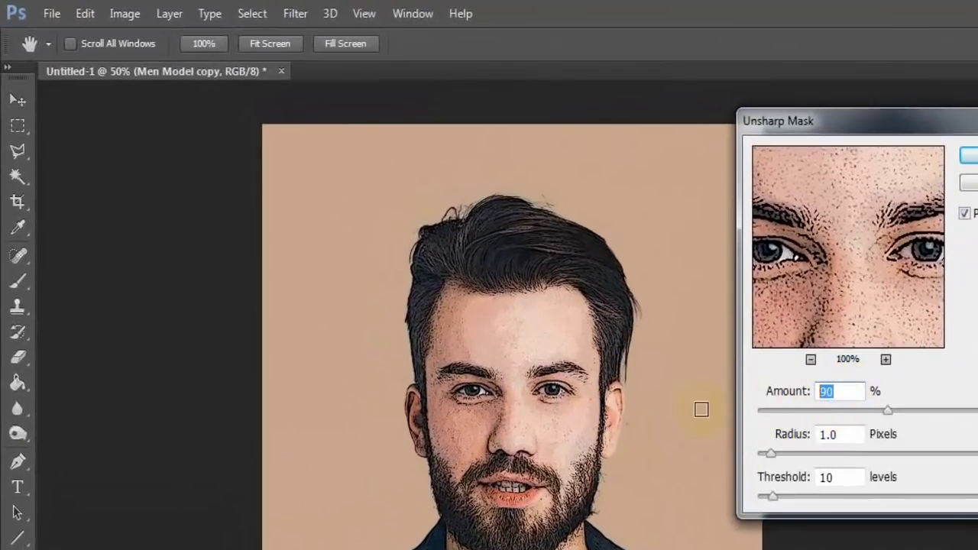
{"action": "type", "text": "3"}
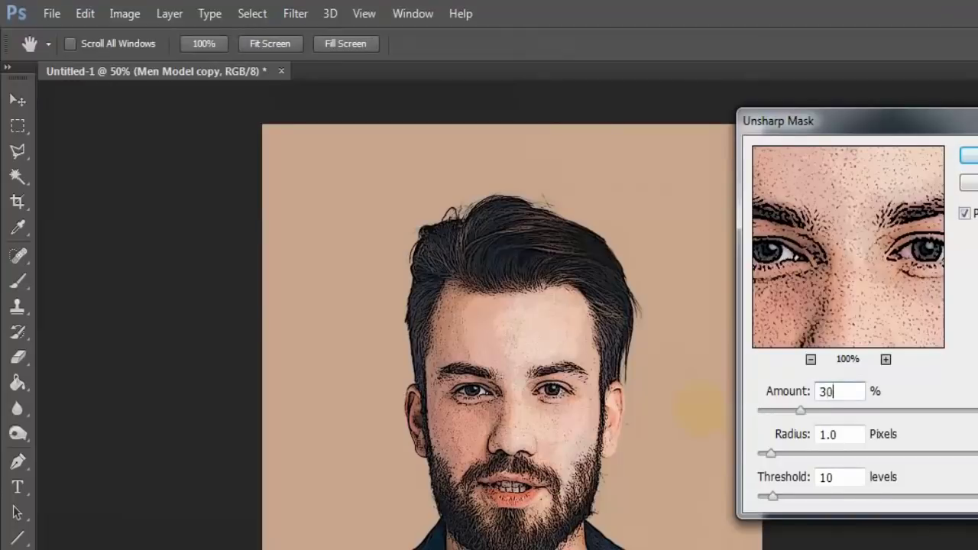
{"action": "left_click_drag", "start_coordinate": [844, 434], "coordinate": [797, 441]}
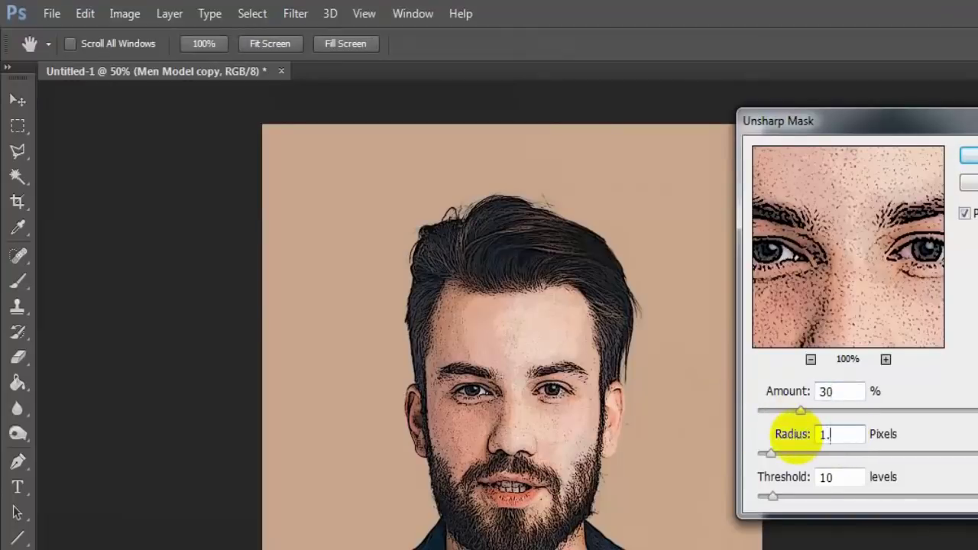
{"action": "double_click", "coordinate": [835, 477]}
{"action": "type", "text": "6"}
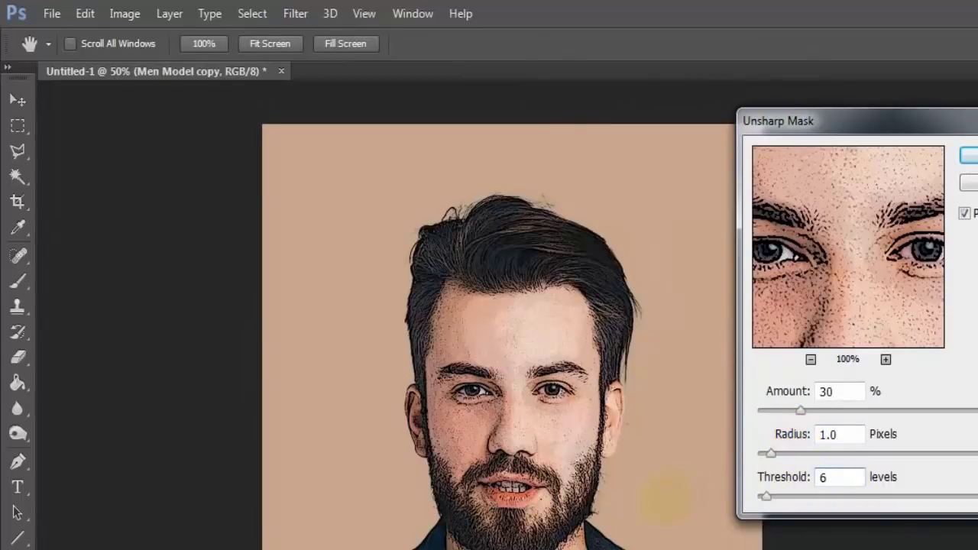
{"action": "type", "text": "0"}
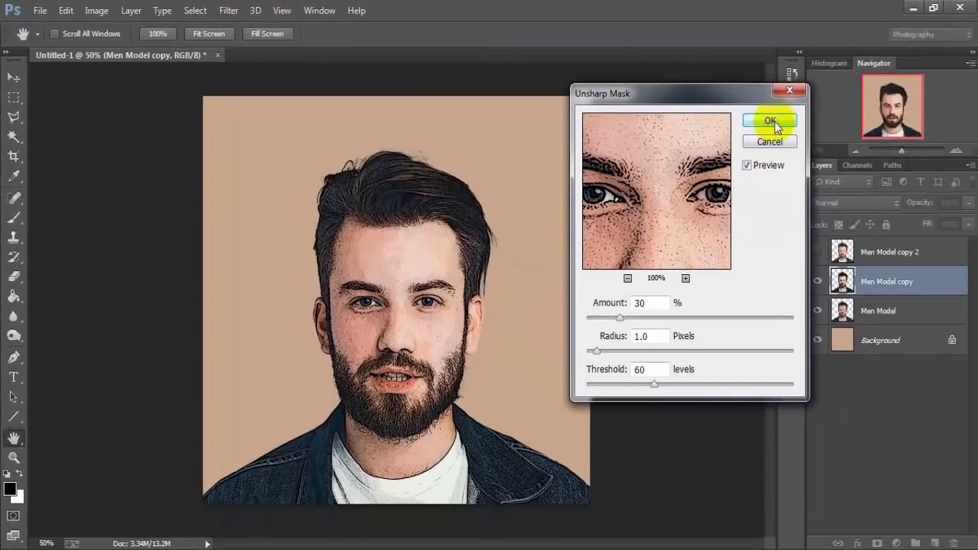
{"action": "left_click", "coordinate": [770, 121]}
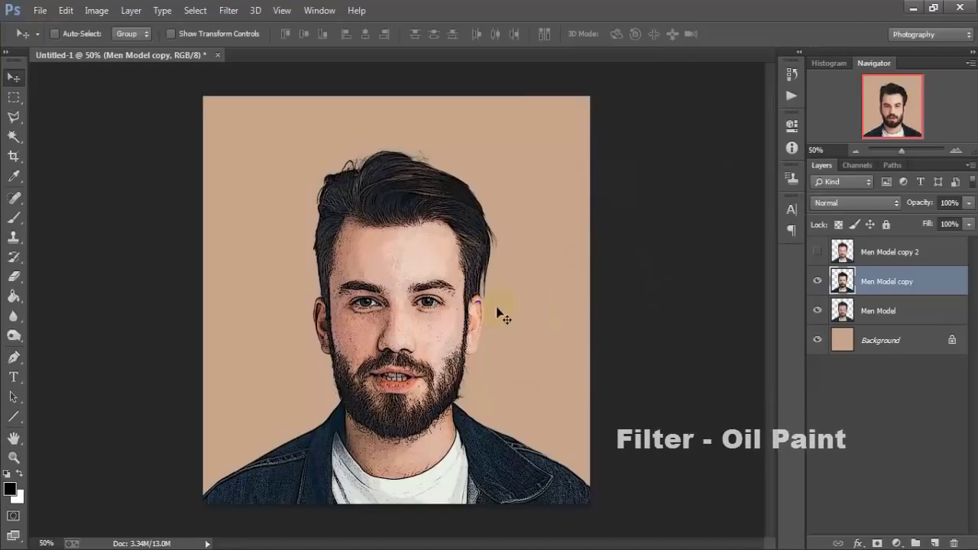
- Apply Oil Paint to the Men Model copy layer with Stylization 5 and Cleanliness 1
{"action": "left_click", "coordinate": [227, 11]}
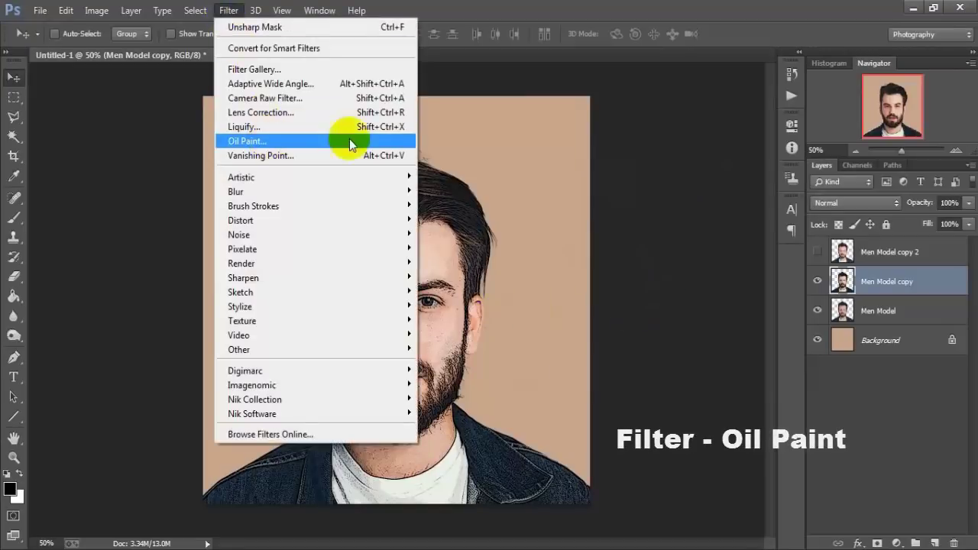
{"action": "left_click", "coordinate": [365, 143]}
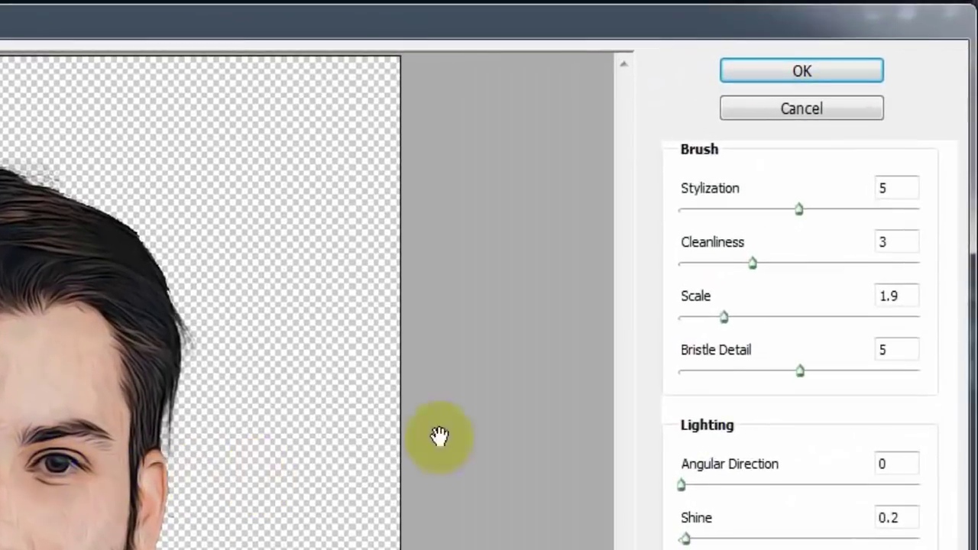
{"action": "left_click", "coordinate": [879, 187]}
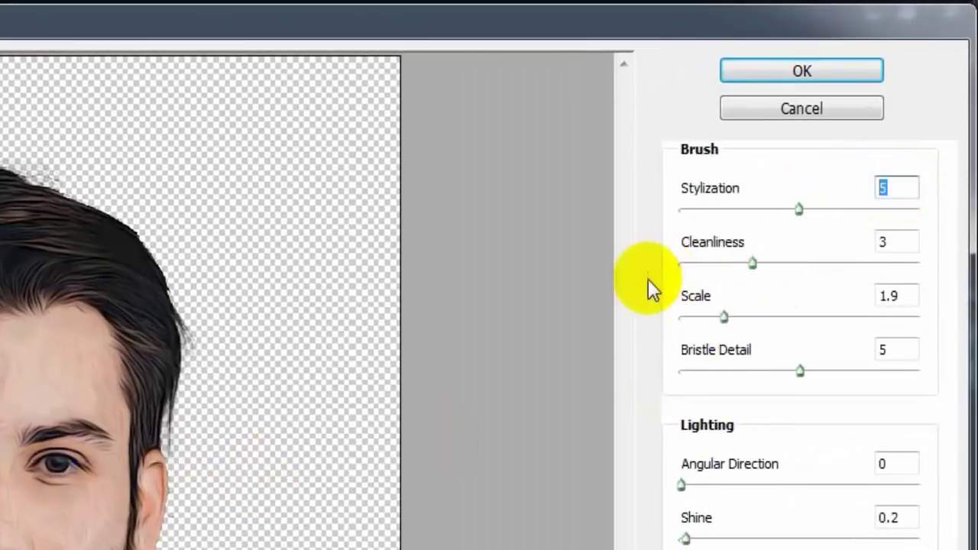
{"action": "left_click", "coordinate": [887, 243]}
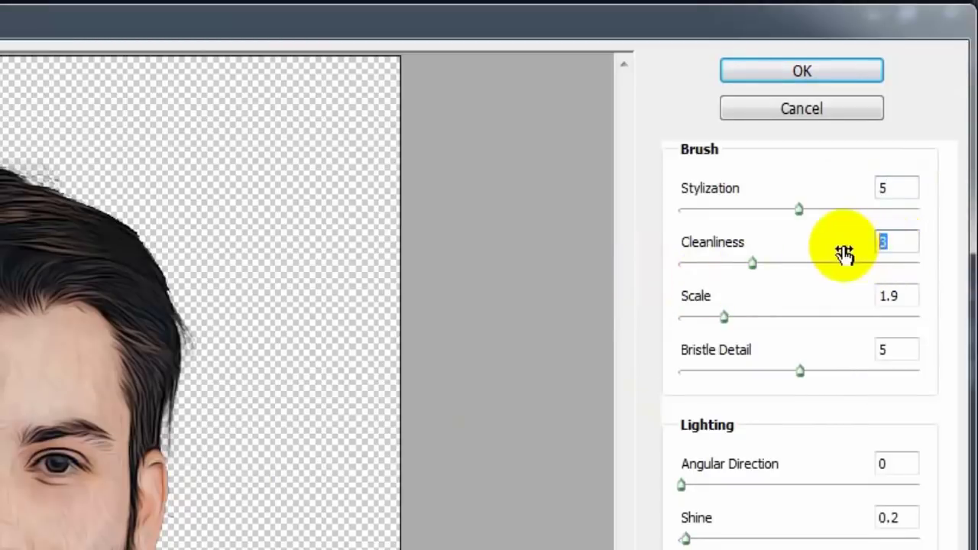
{"action": "left_click", "coordinate": [889, 291]}
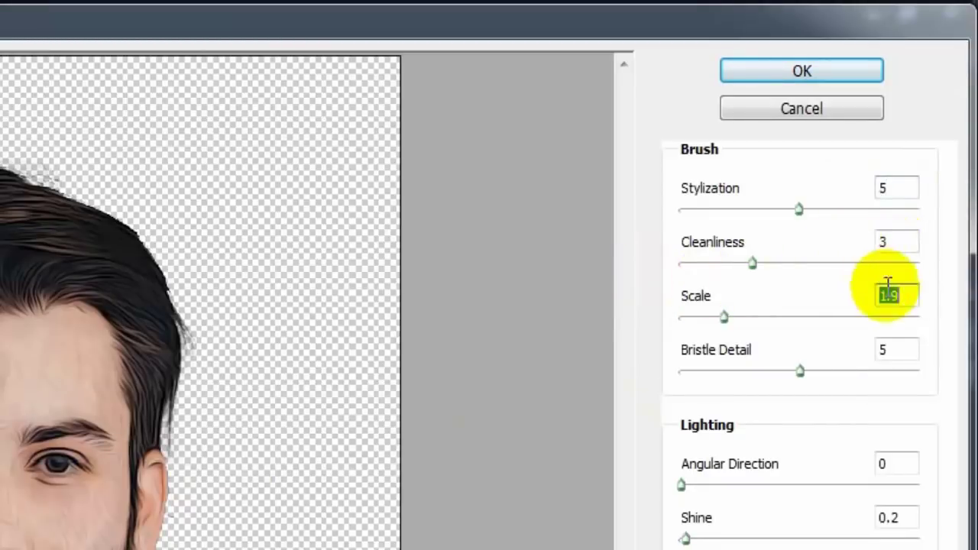
{"action": "left_click", "coordinate": [890, 243]}
{"action": "type", "text": "1"}
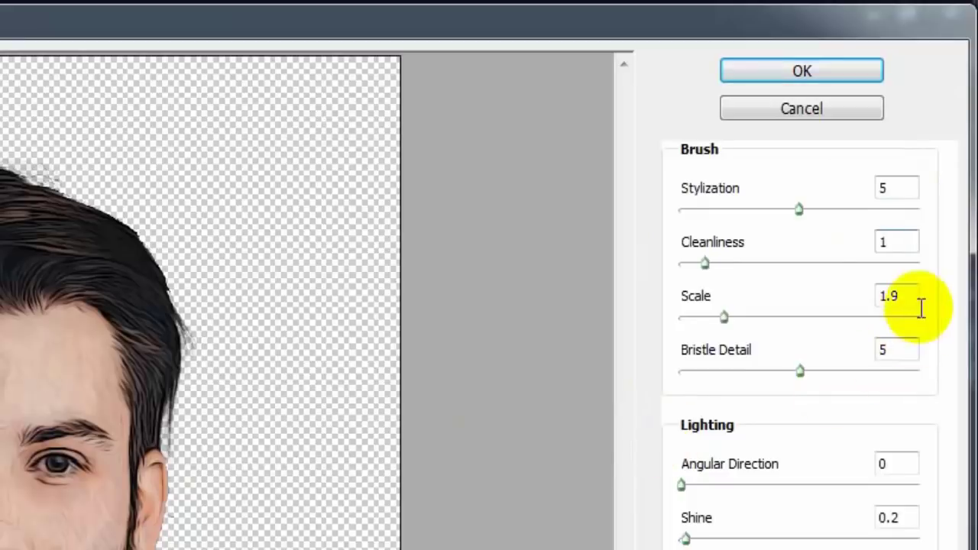
- Finish Oil Paint with Scale 1, Bristle Detail 1, Angular Direction 0 and Shine 0.1
{"action": "left_click", "coordinate": [908, 294]}
{"action": "type", "text": "1"}
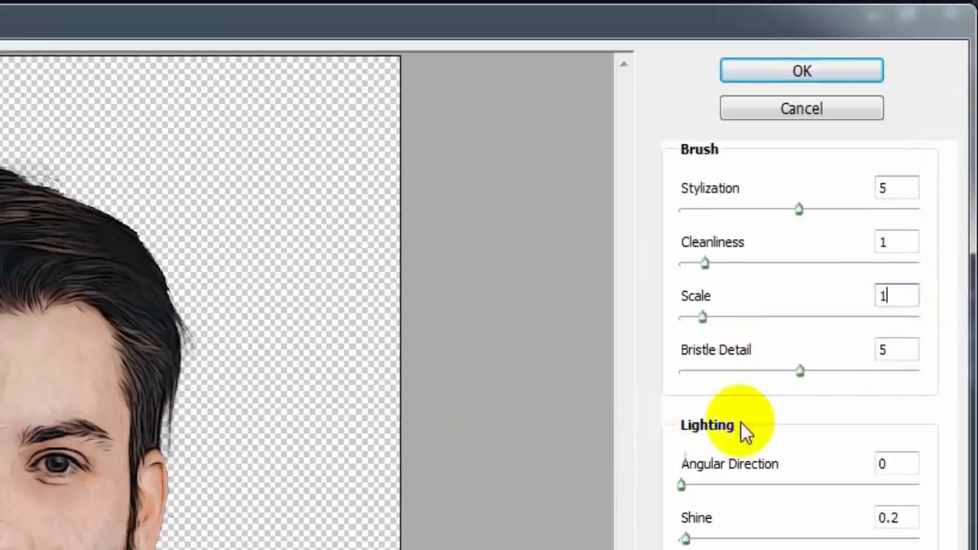
{"action": "left_click", "coordinate": [902, 348]}
{"action": "type", "text": "1"}
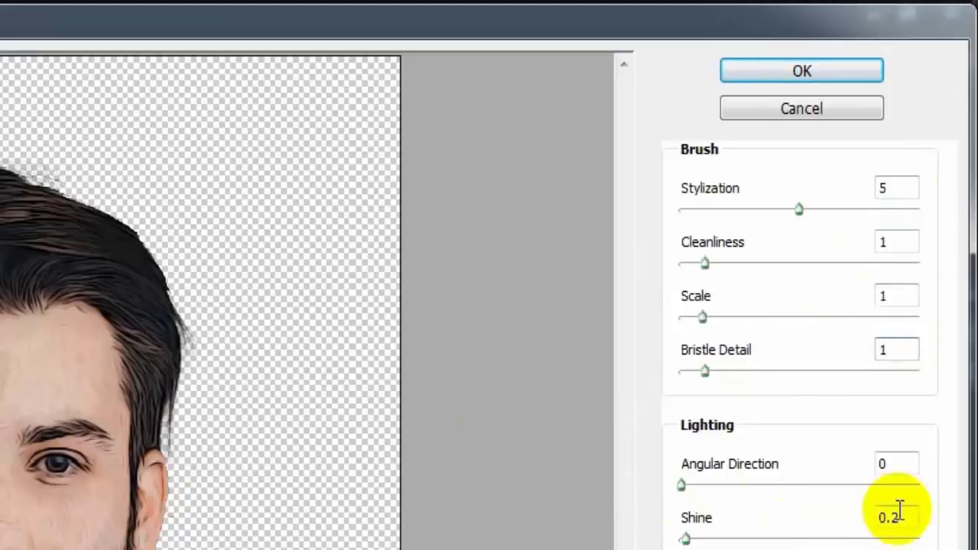
{"action": "left_click", "coordinate": [898, 464]}
{"action": "type", "text": "0"}
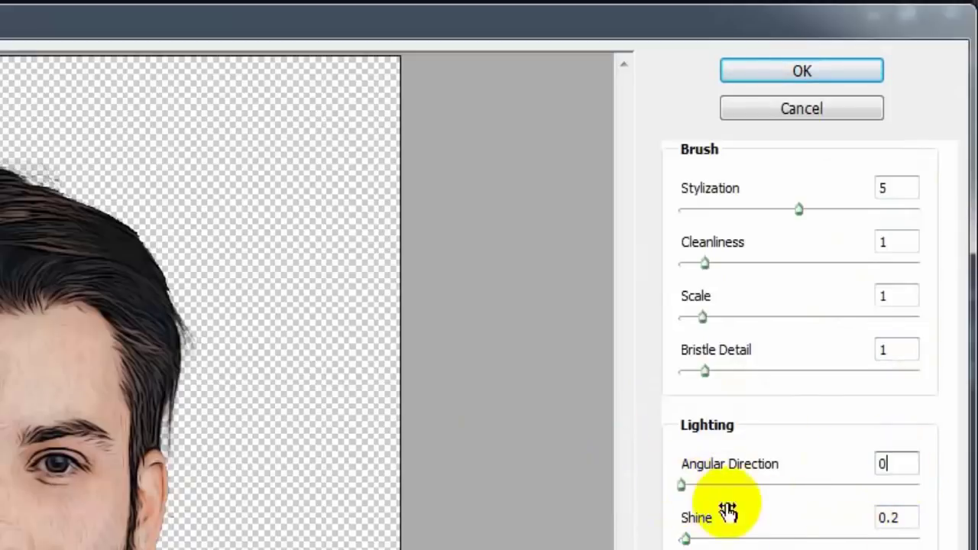
{"action": "left_click", "coordinate": [907, 519]}
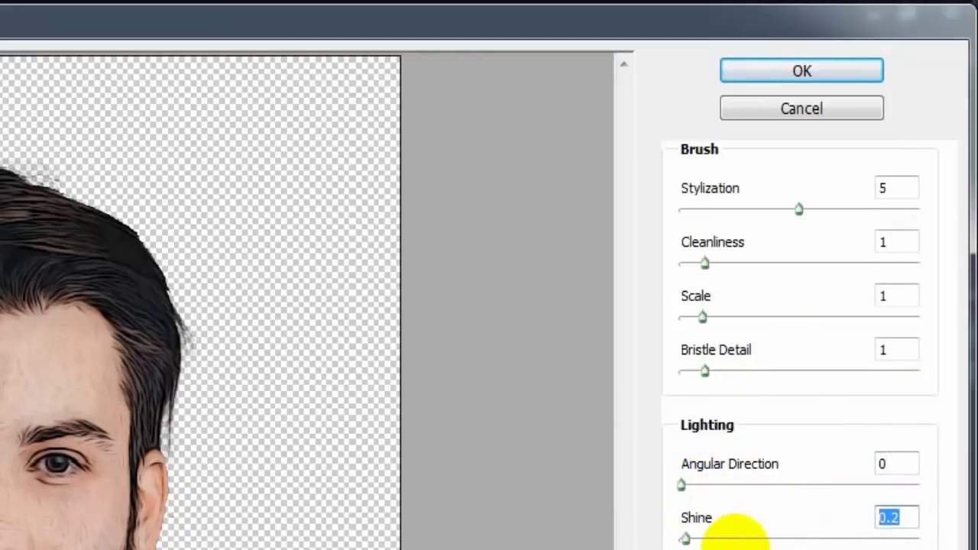
{"action": "type", "text": "0"}
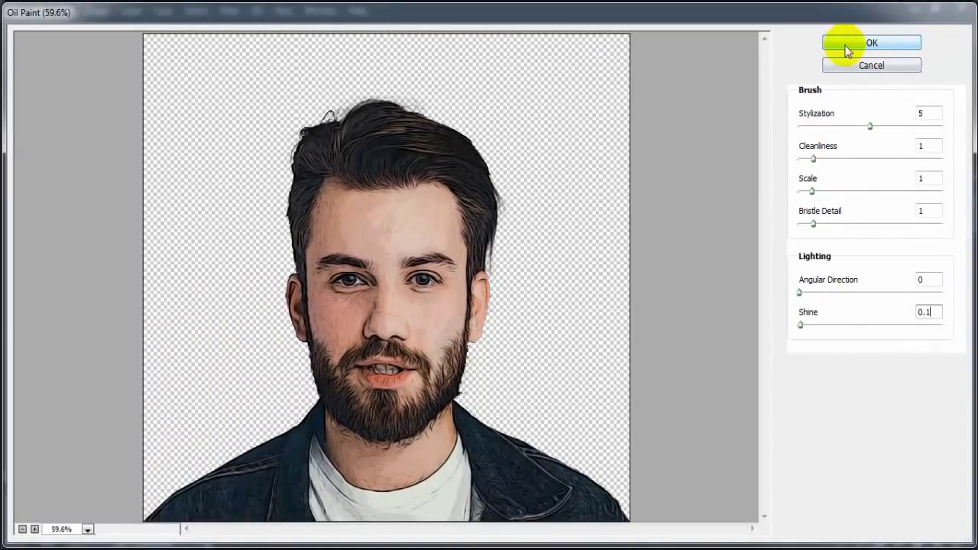
{"action": "left_click", "coordinate": [845, 48]}
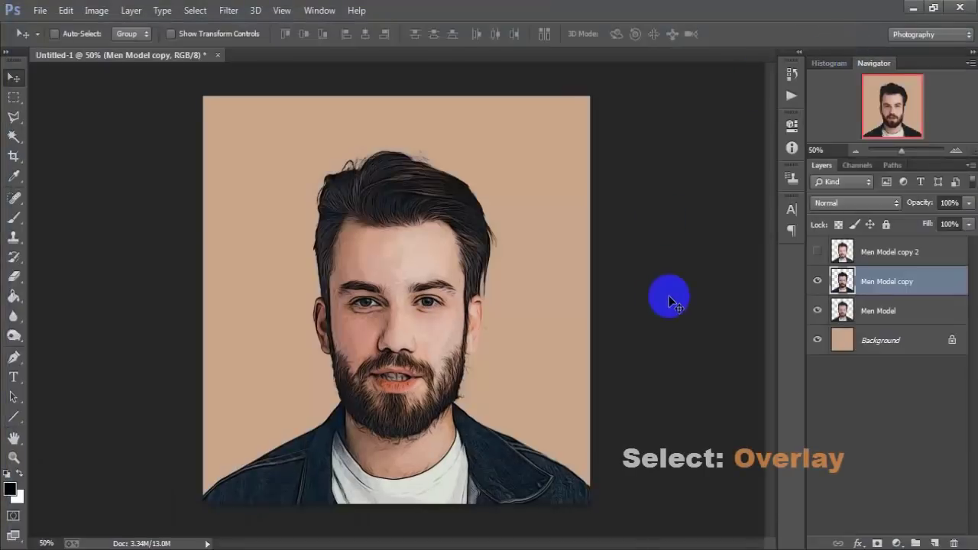
- Set the Men Model copy layer to Overlay at 34% opacity, then briefly hide it to compare
{"action": "left_click", "coordinate": [834, 202]}
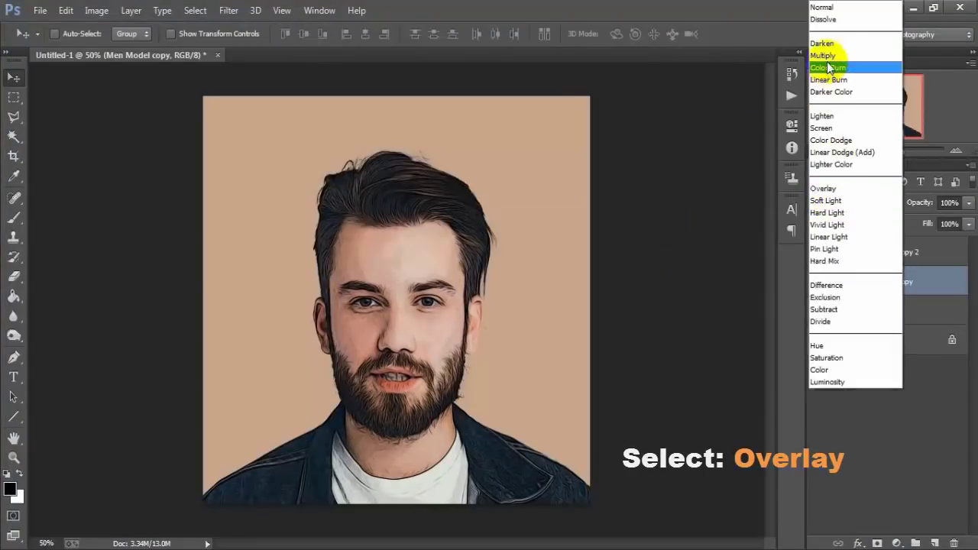
{"action": "left_click", "coordinate": [865, 189]}
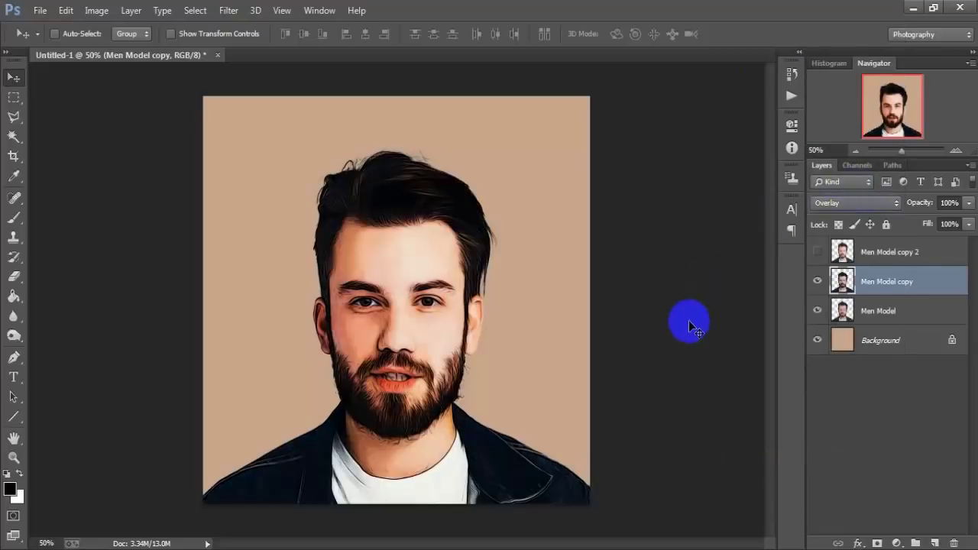
{"action": "left_click", "coordinate": [950, 202]}
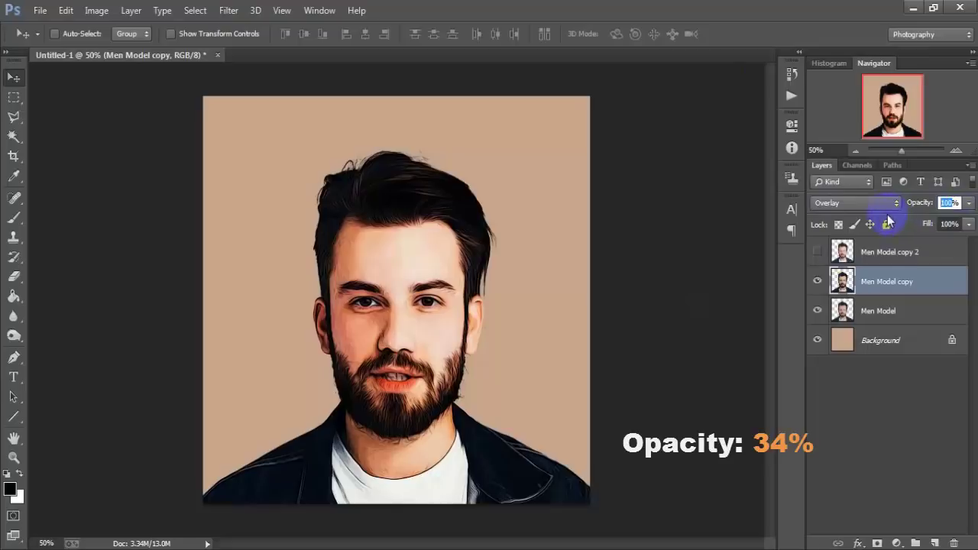
{"action": "type", "text": "34"}
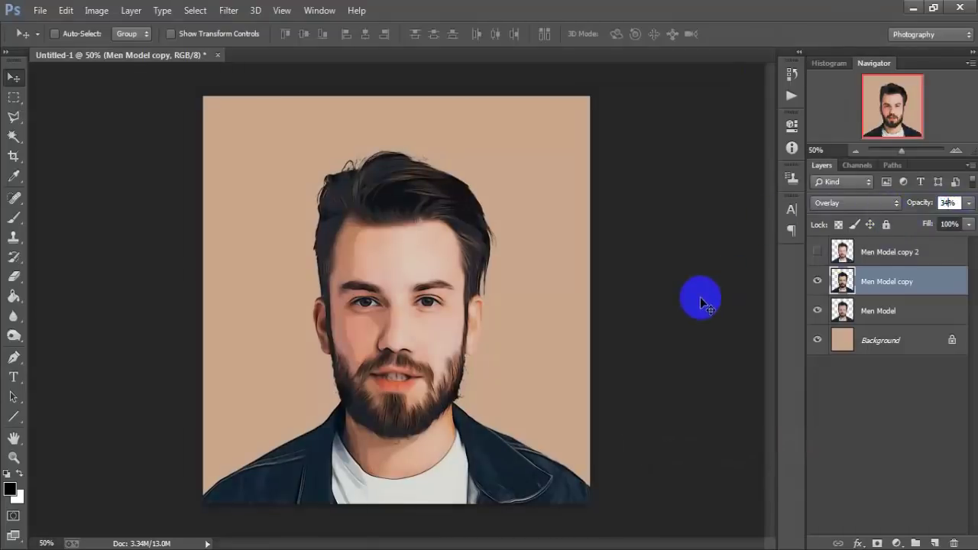
{"action": "left_click", "coordinate": [817, 281]}
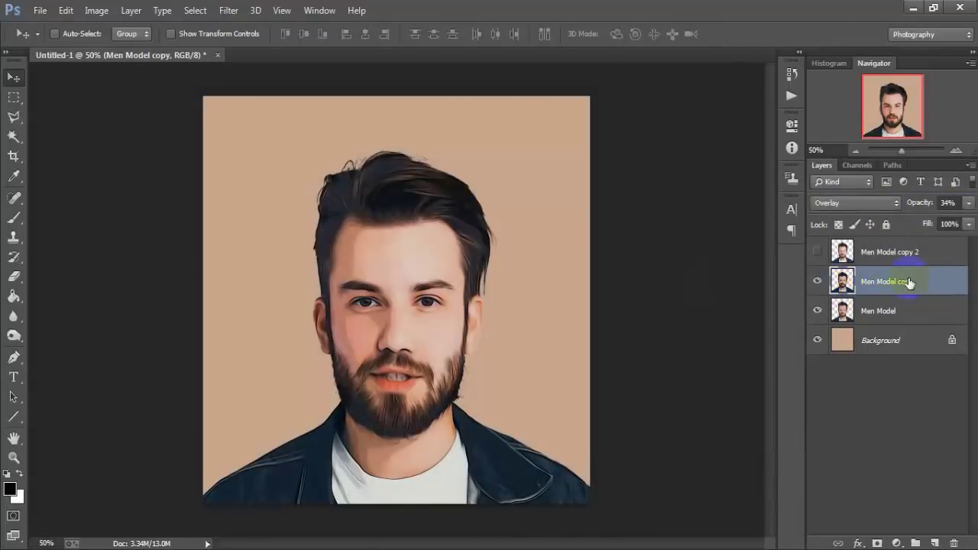
- Make Men Model copy 2 visible, apply High Pass Radius 2, and blend it in Overlay
{"action": "left_click", "coordinate": [939, 253]}
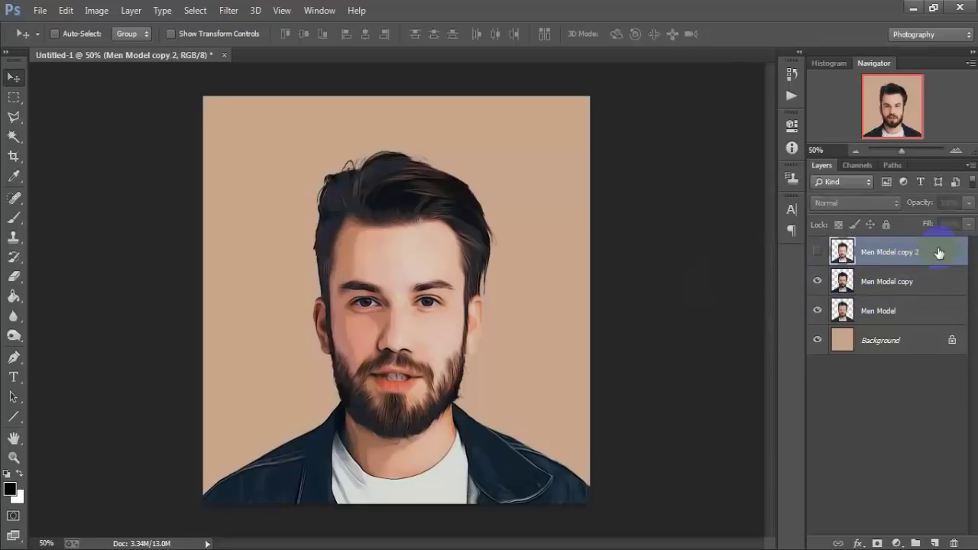
{"action": "left_click", "coordinate": [817, 251]}
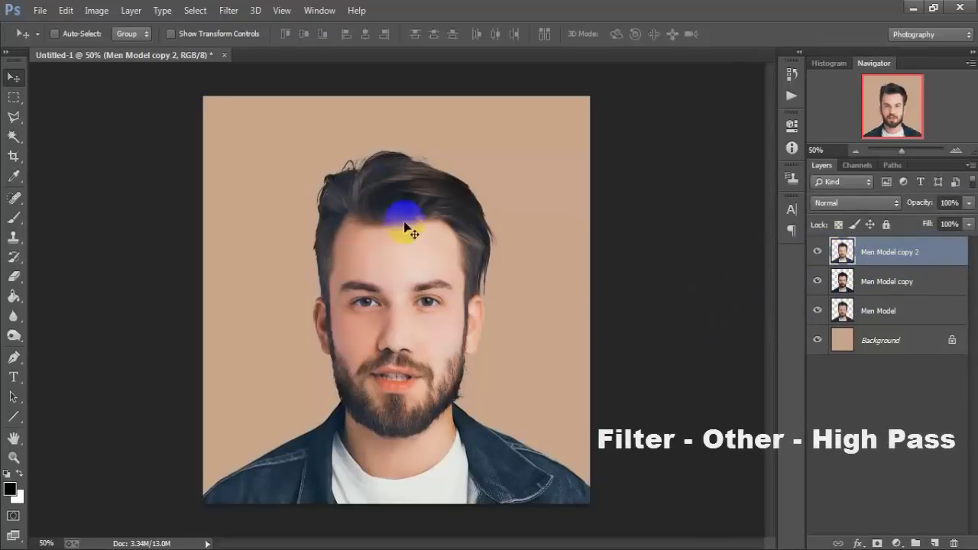
{"action": "left_click", "coordinate": [229, 10]}
{"action": "mouse_move", "coordinate": [316, 349]}
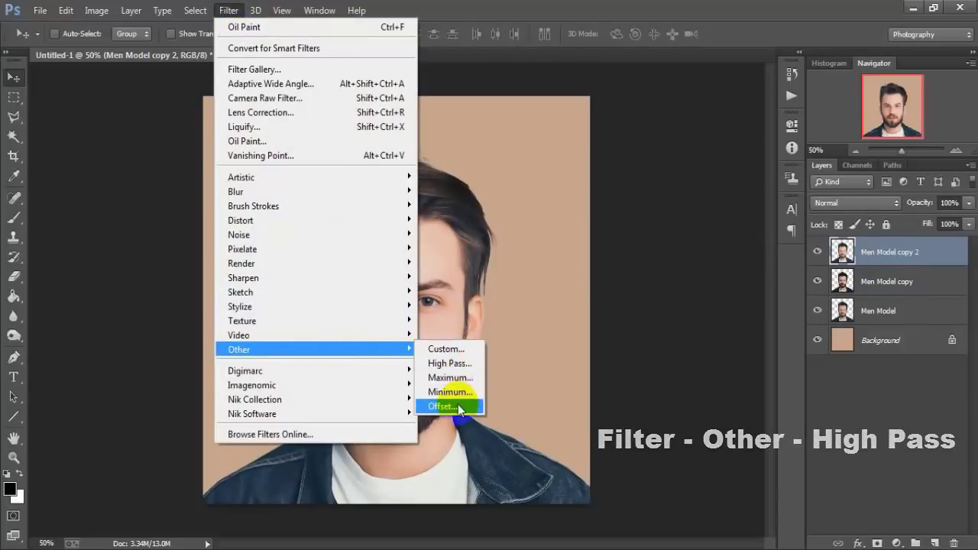
{"action": "left_click", "coordinate": [464, 364]}
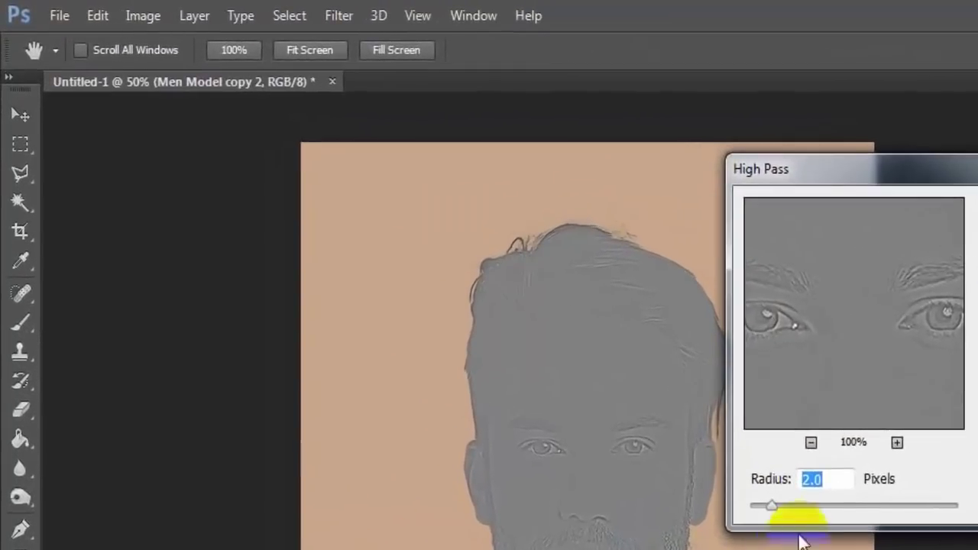
{"action": "left_click", "coordinate": [830, 479]}
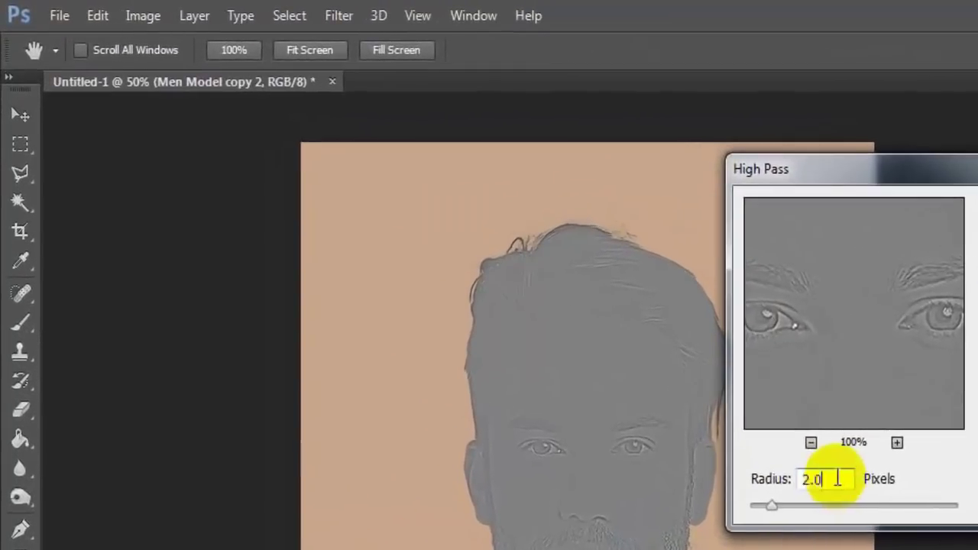
{"action": "double_click", "coordinate": [812, 479]}
{"action": "type", "text": "2"}
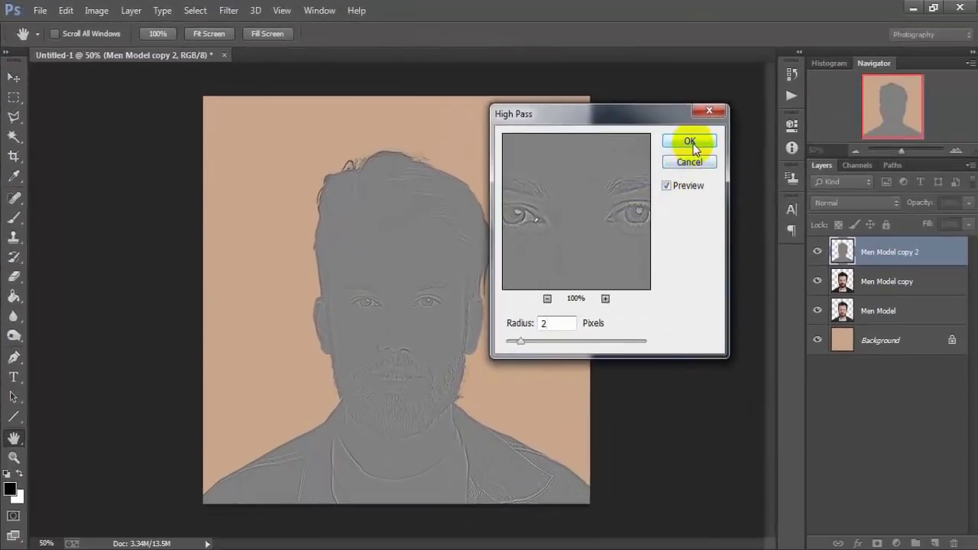
{"action": "left_click", "coordinate": [691, 142]}
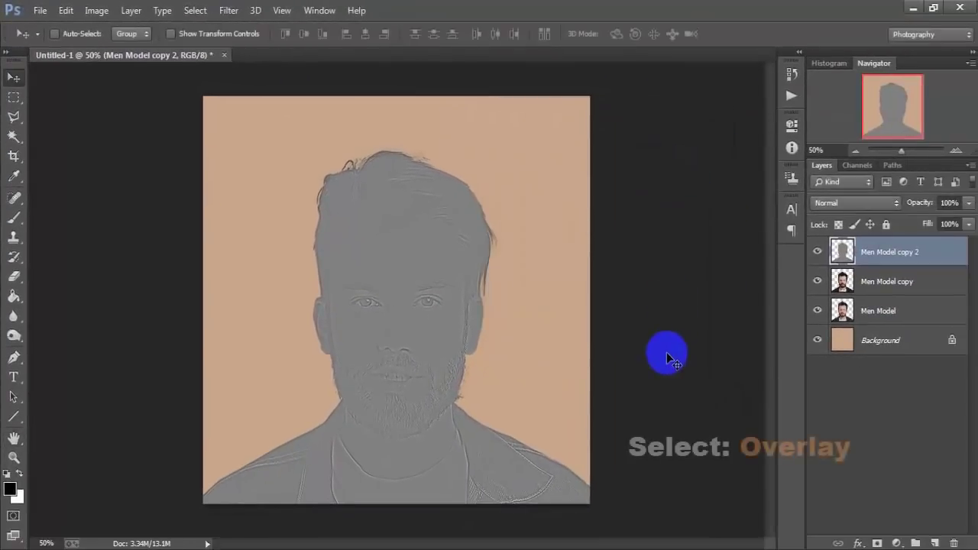
{"action": "left_click", "coordinate": [833, 203]}
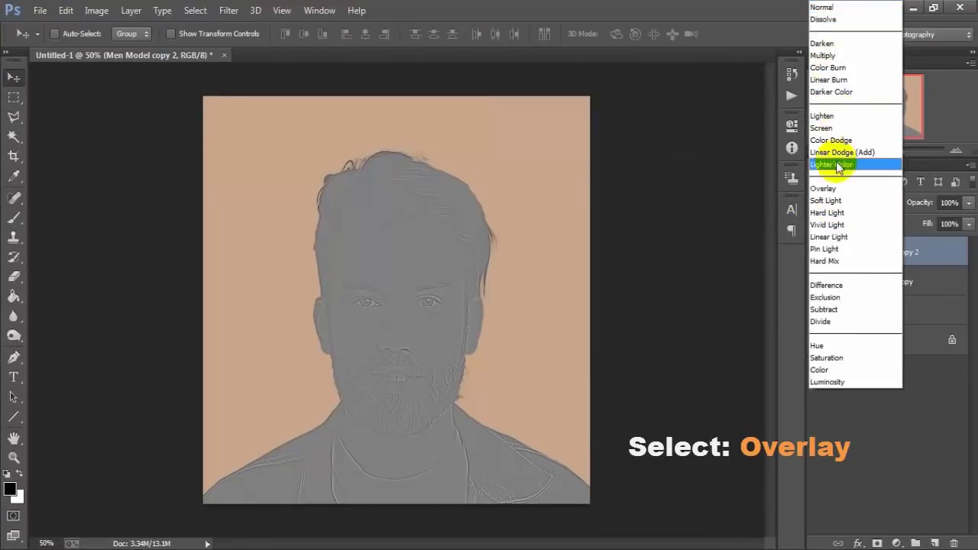
{"action": "left_click", "coordinate": [857, 188]}
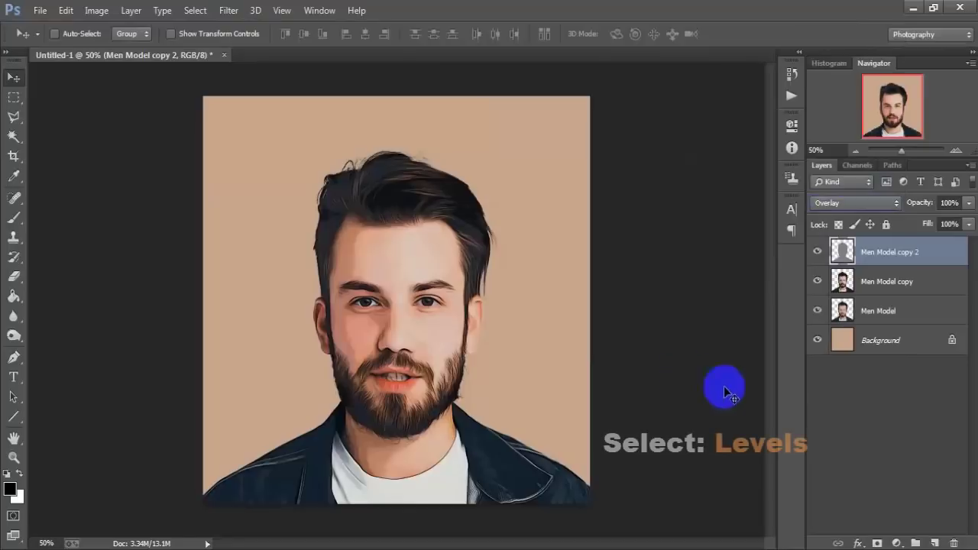
- Add a Levels adjustment layer and set its black input level to 14
{"action": "left_click", "coordinate": [896, 543]}
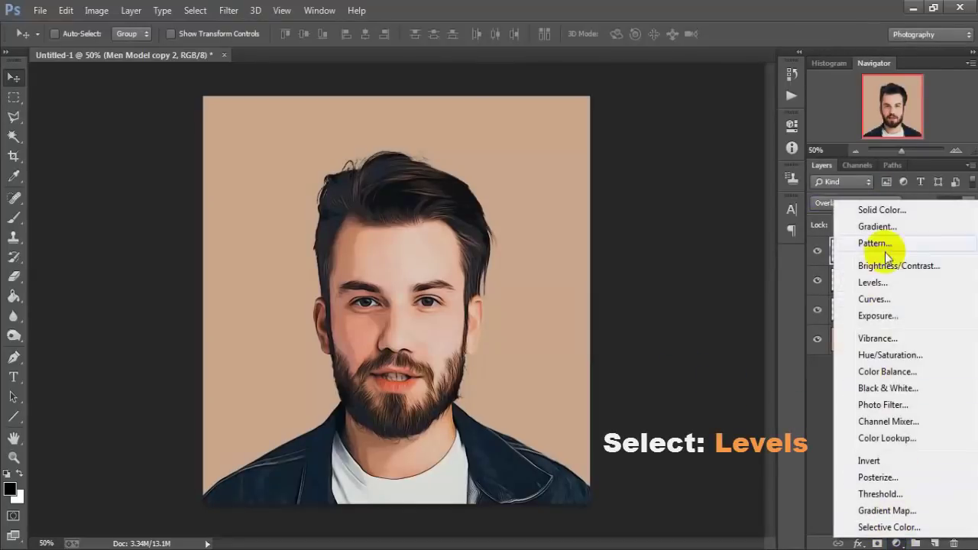
{"action": "left_click", "coordinate": [925, 285]}
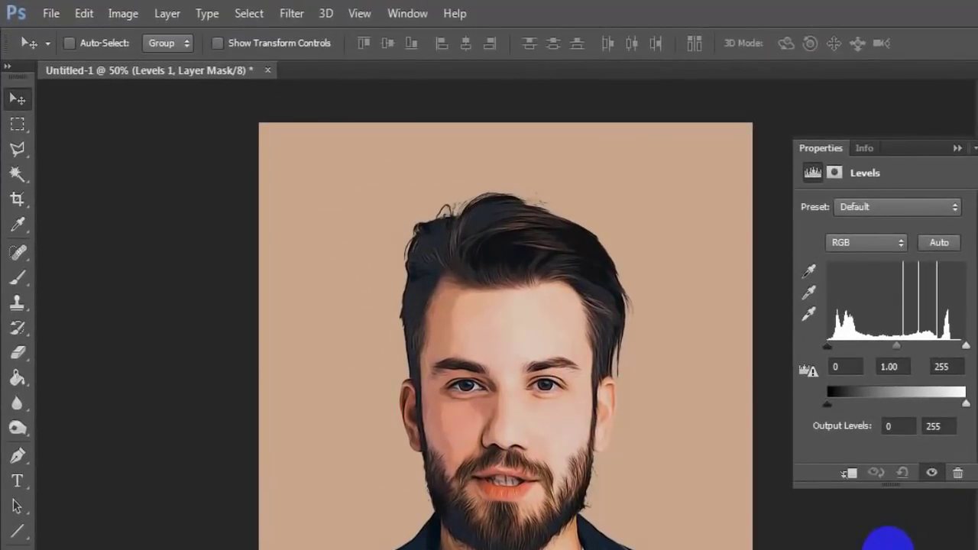
{"action": "left_click_drag", "start_coordinate": [827, 344], "coordinate": [838, 351]}
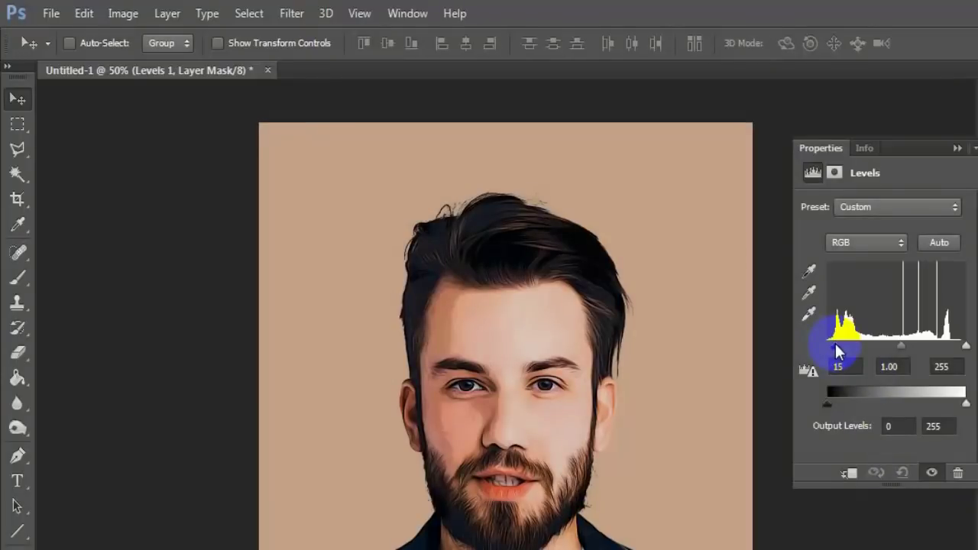
{"action": "left_click", "coordinate": [839, 366]}
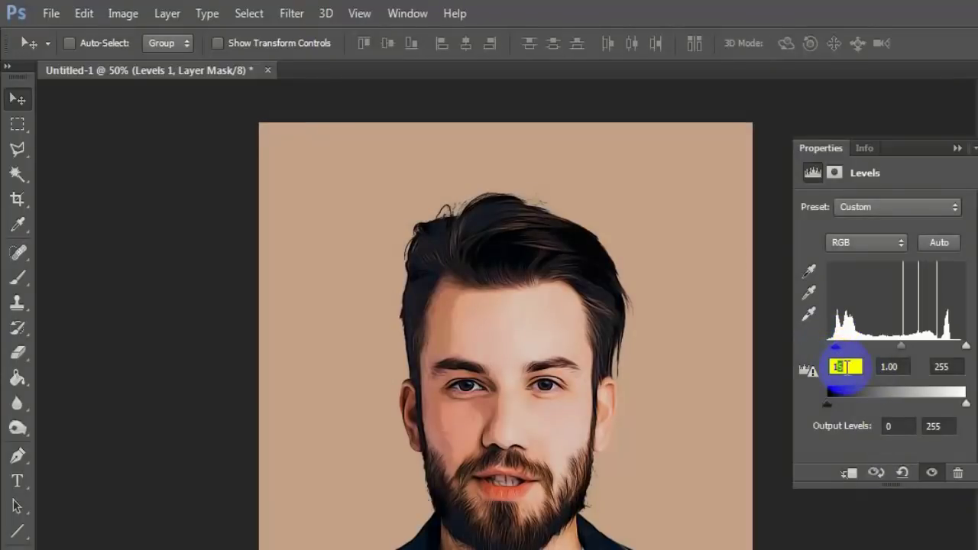
{"action": "key", "text": "Down"}
- Set the Levels midtone to 1.23 and the white input to 234
{"action": "left_click", "coordinate": [913, 341]}
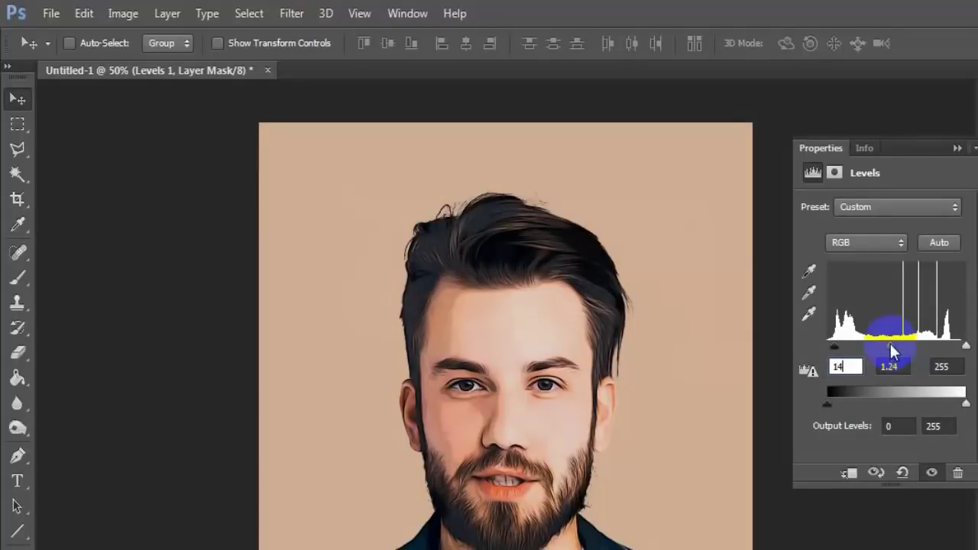
{"action": "left_click", "coordinate": [891, 366]}
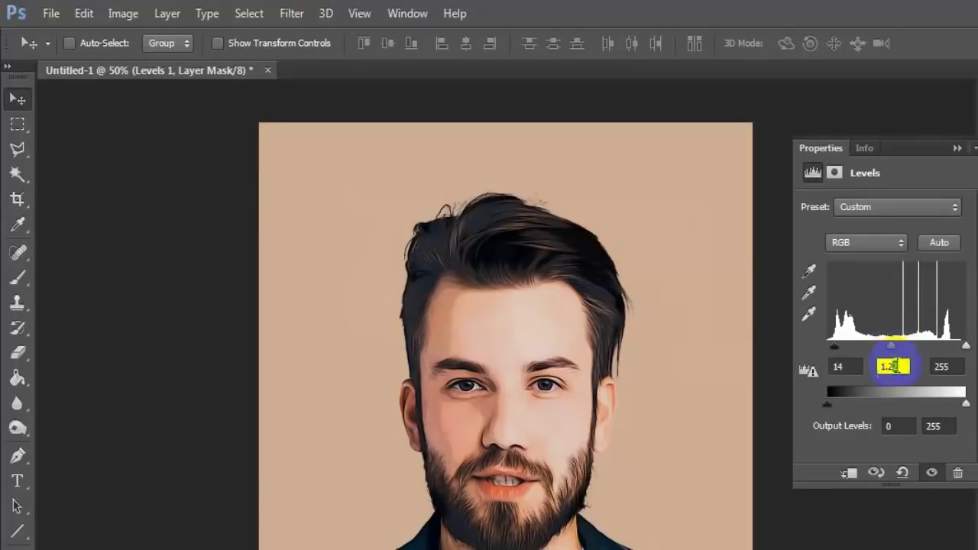
{"action": "left_click", "coordinate": [966, 347]}
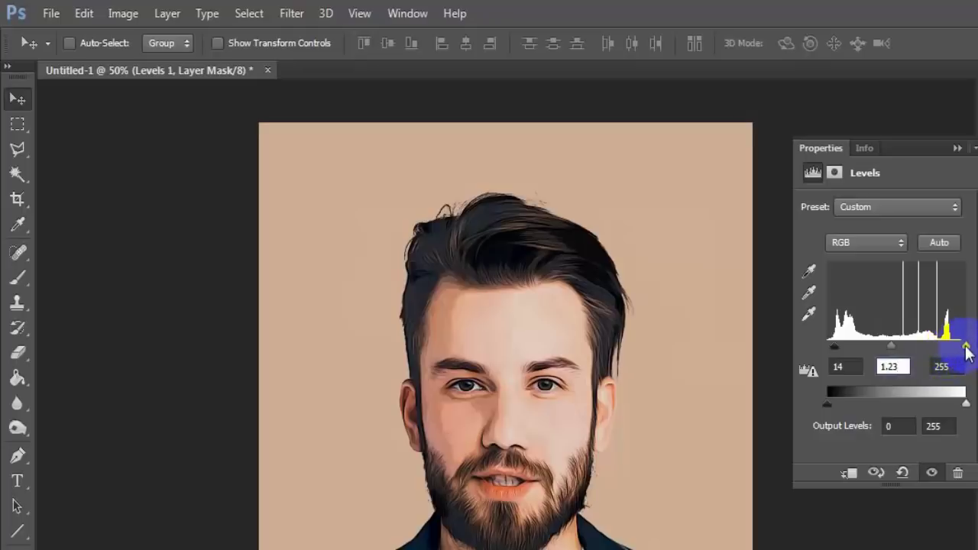
{"action": "left_click_drag", "start_coordinate": [961, 345], "coordinate": [956, 347]}
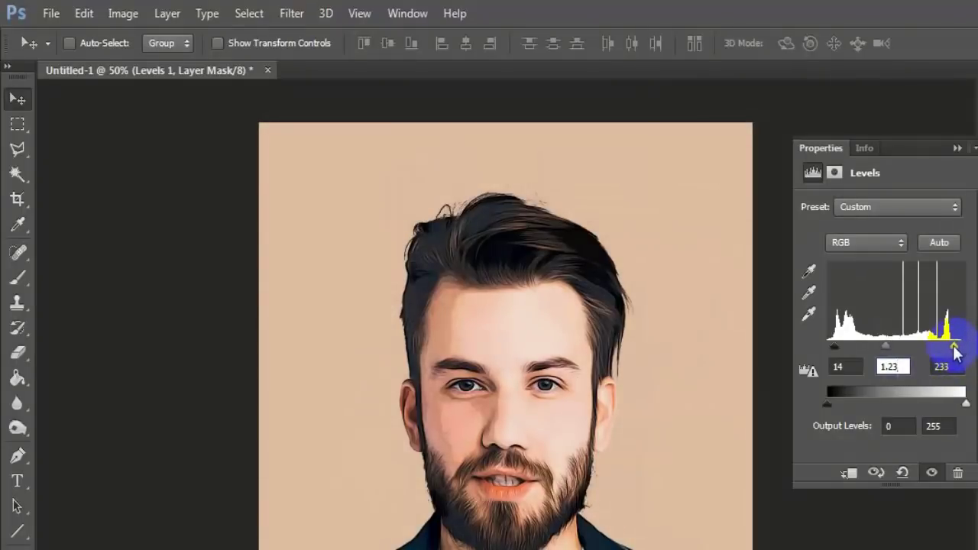
{"action": "left_click", "coordinate": [947, 366]}
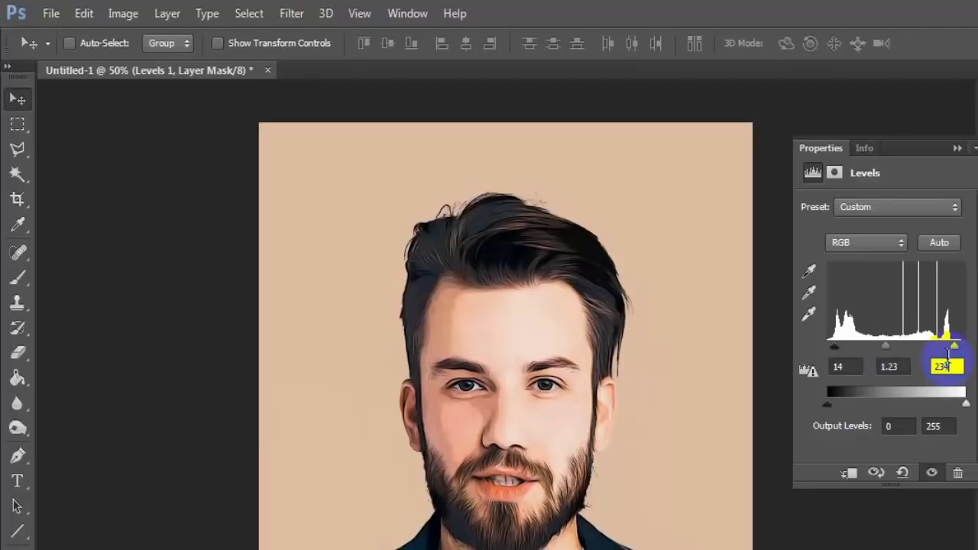
{"action": "left_click", "coordinate": [891, 366]}
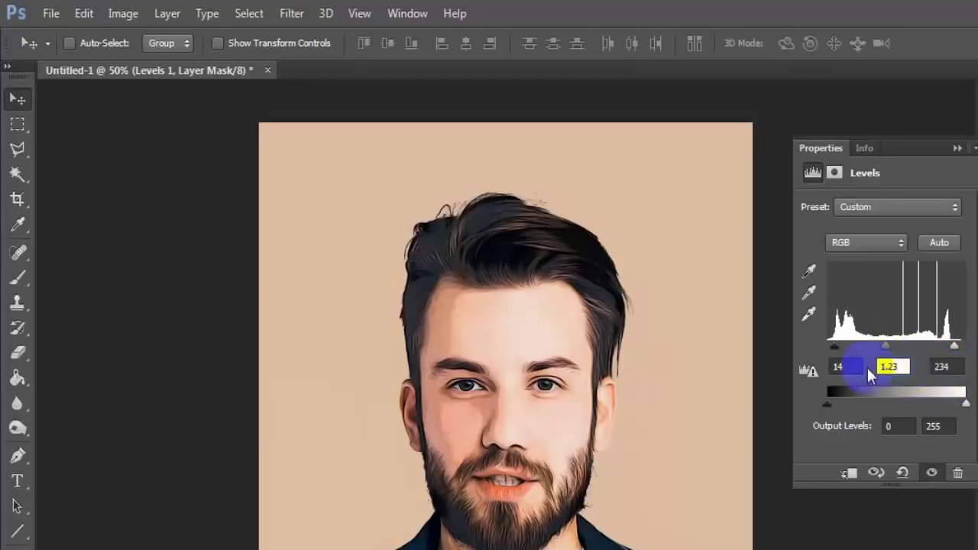
{"action": "left_click", "coordinate": [850, 368]}
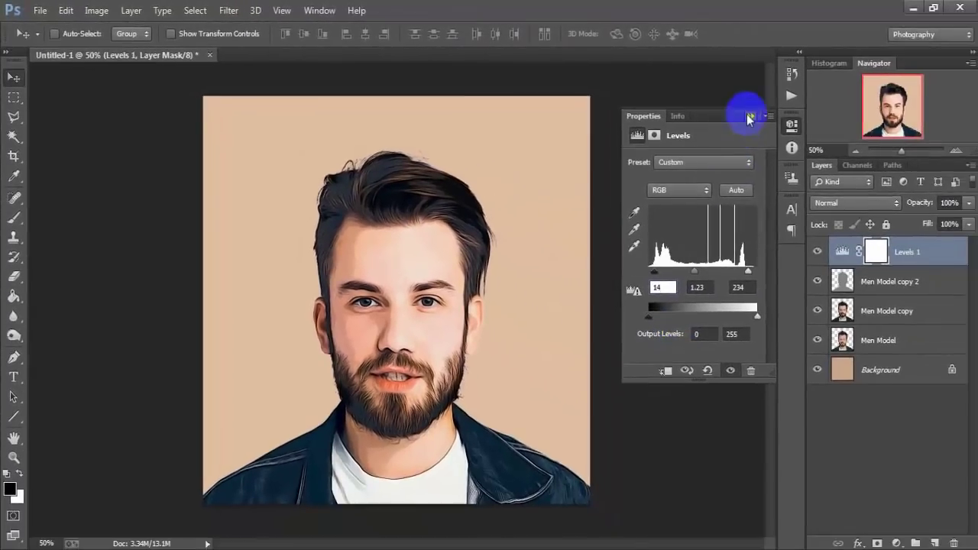
{"action": "left_click", "coordinate": [750, 117]}
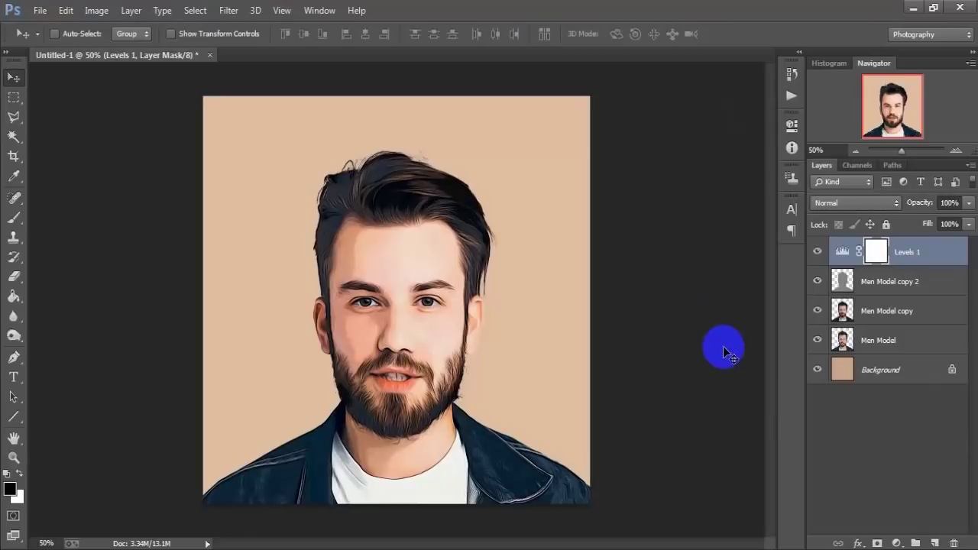
- Add a Brightness/Contrast layer at Brightness -9 and Contrast 11, toggling its visibility to compare
{"action": "left_click", "coordinate": [899, 543]}
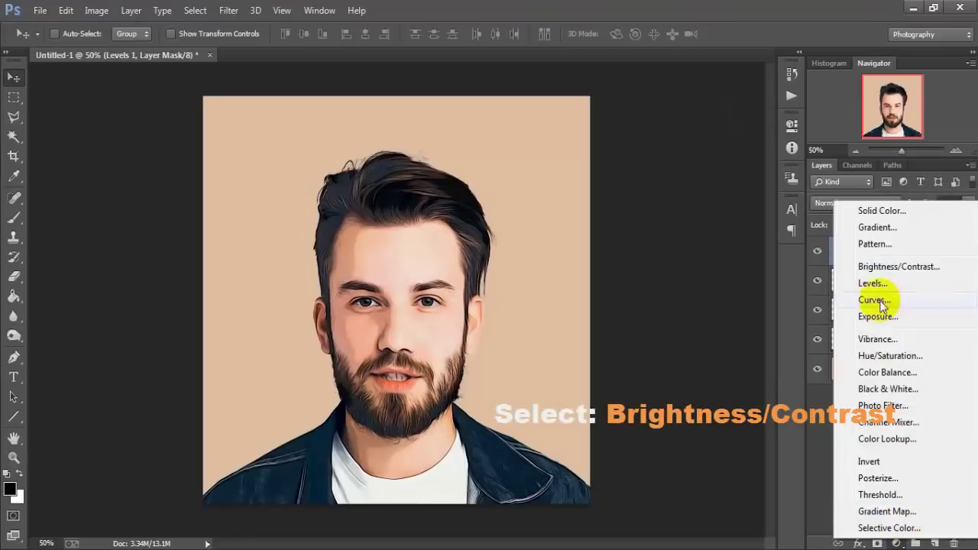
{"action": "left_click", "coordinate": [941, 274]}
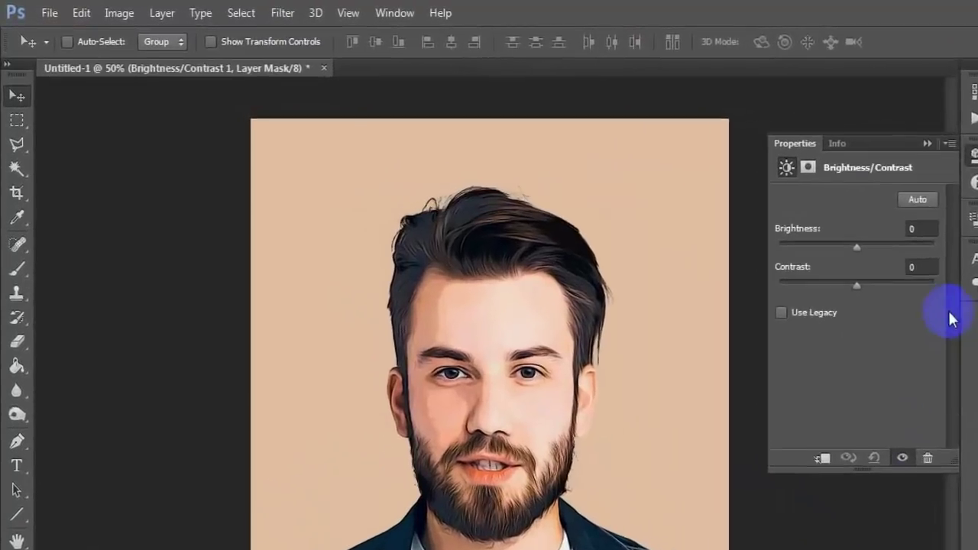
{"action": "left_click", "coordinate": [921, 229]}
{"action": "type", "text": "-"}
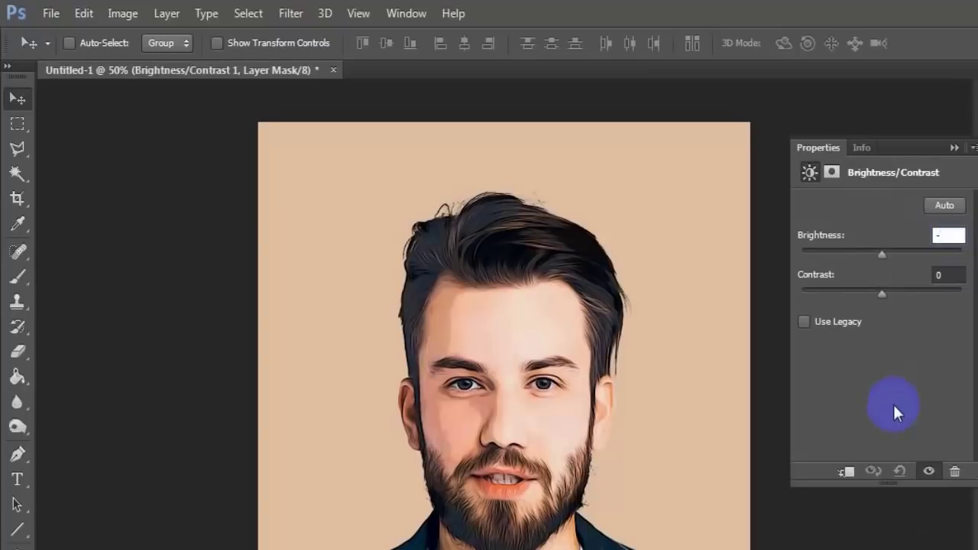
{"action": "type", "text": "9"}
{"action": "left_click", "coordinate": [948, 275]}
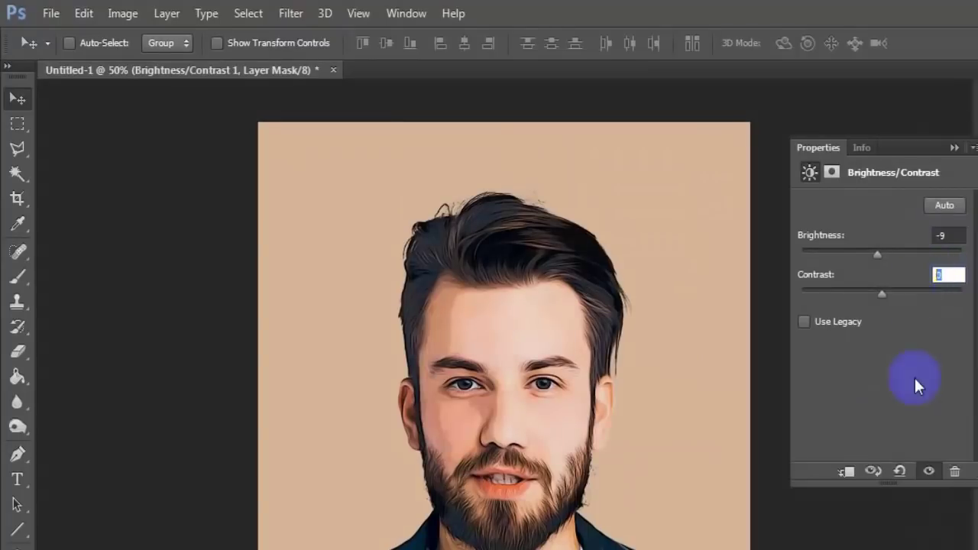
{"action": "type", "text": "11"}
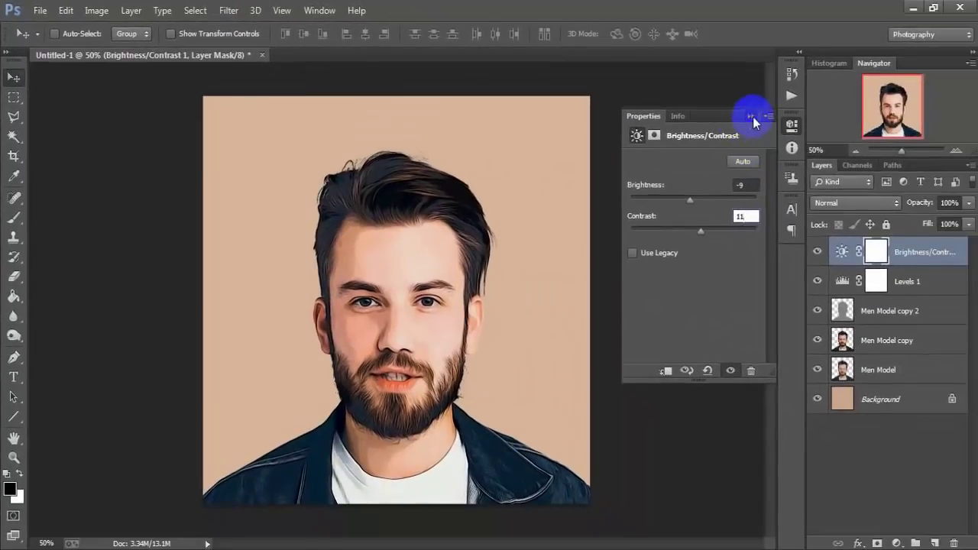
{"action": "left_click", "coordinate": [752, 116]}
{"action": "left_click", "coordinate": [818, 252]}
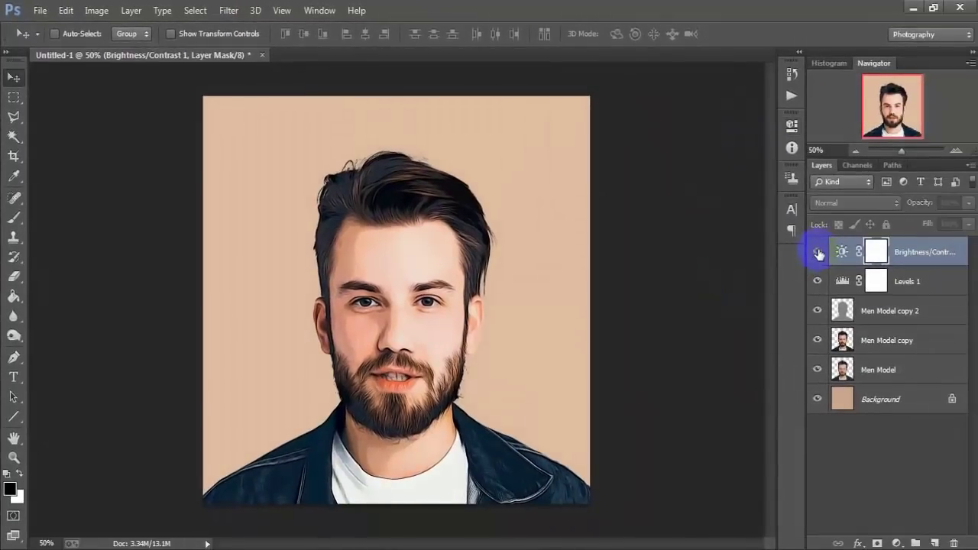
{"action": "left_click", "coordinate": [818, 252]}
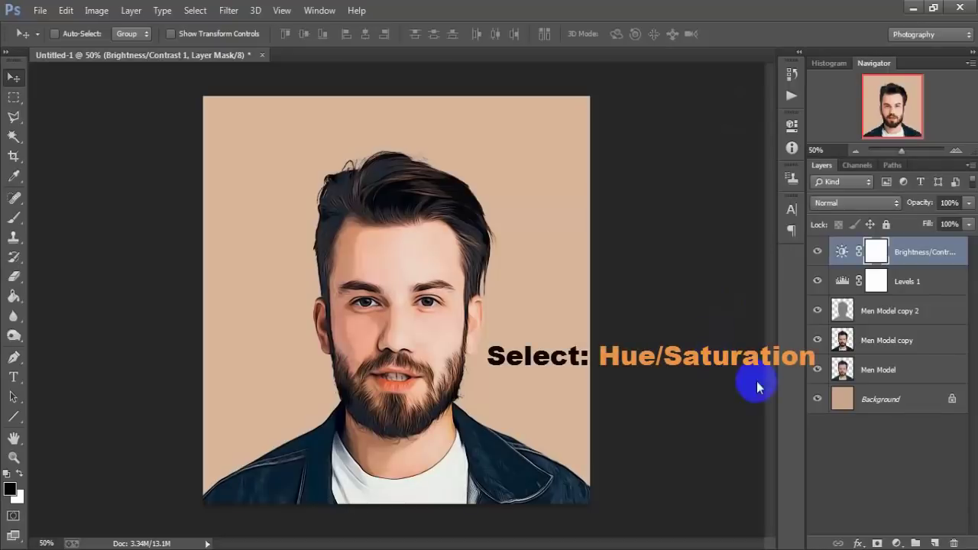
- Add a Hue/Saturation layer set to Hue -2, Saturation +15 and Lightness +1
{"action": "left_click", "coordinate": [897, 543]}
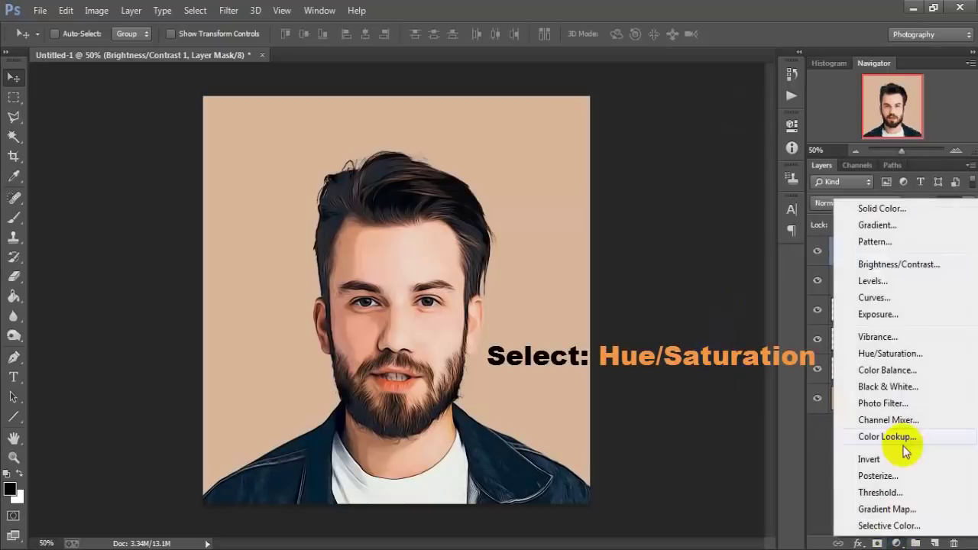
{"action": "left_click", "coordinate": [932, 353]}
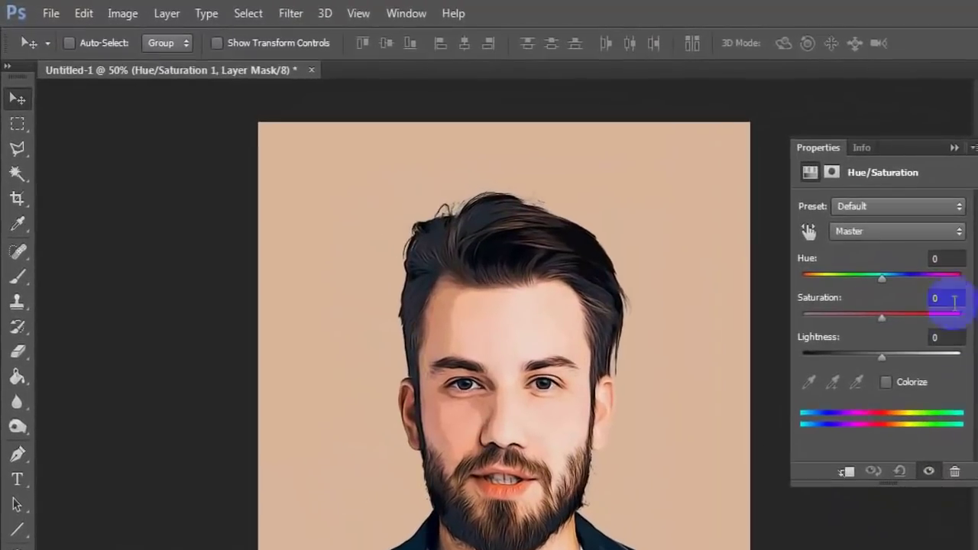
{"action": "left_click", "coordinate": [948, 258]}
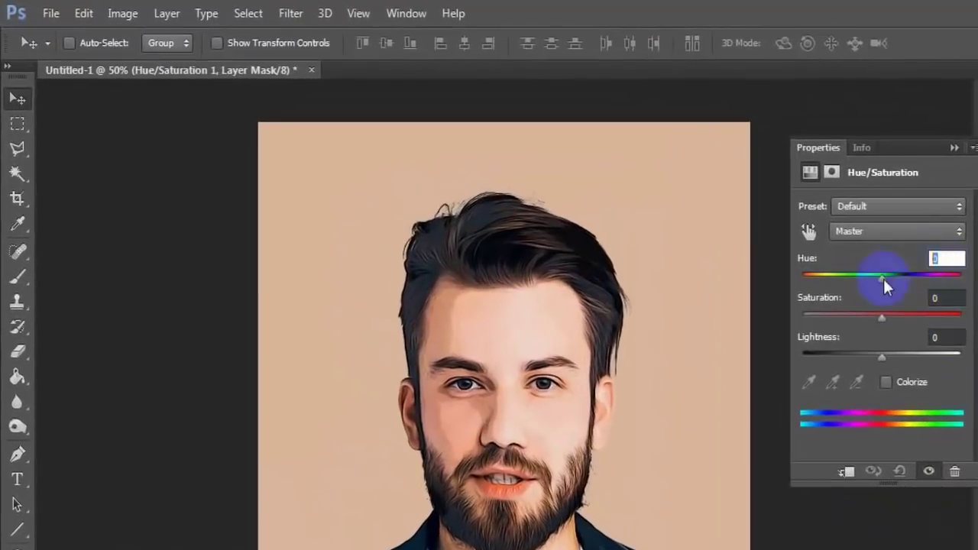
{"action": "type", "text": "-2"}
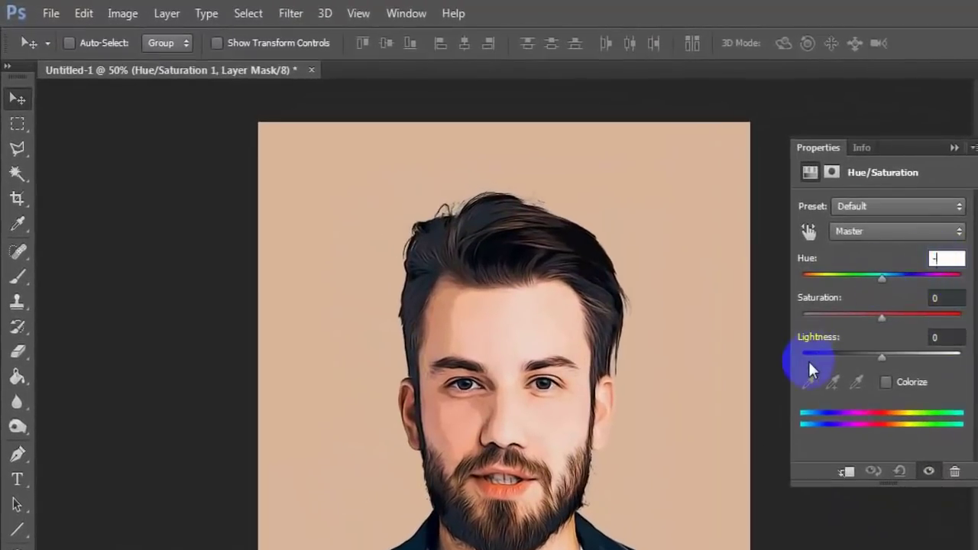
{"action": "left_click", "coordinate": [952, 300]}
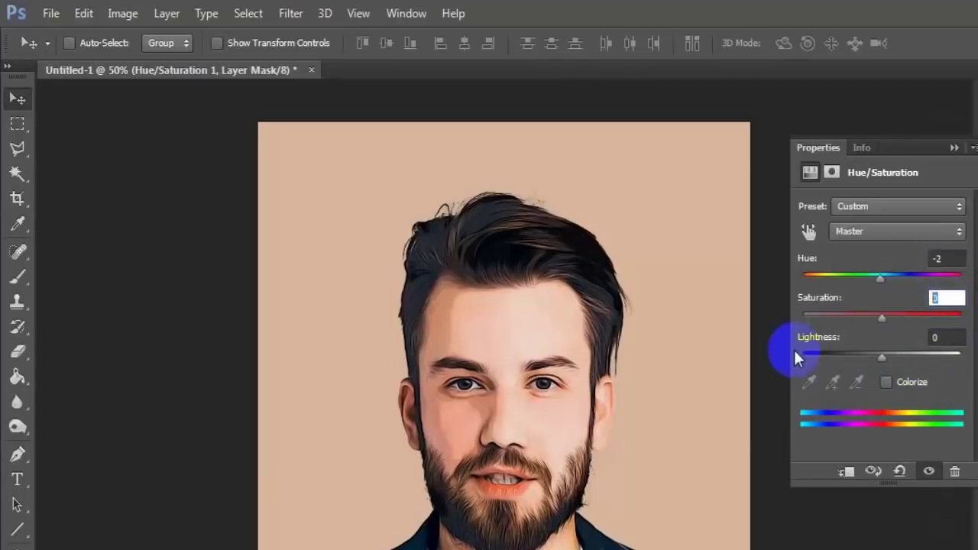
{"action": "type", "text": "+1"}
{"action": "type", "text": "5"}
{"action": "left_click", "coordinate": [945, 338]}
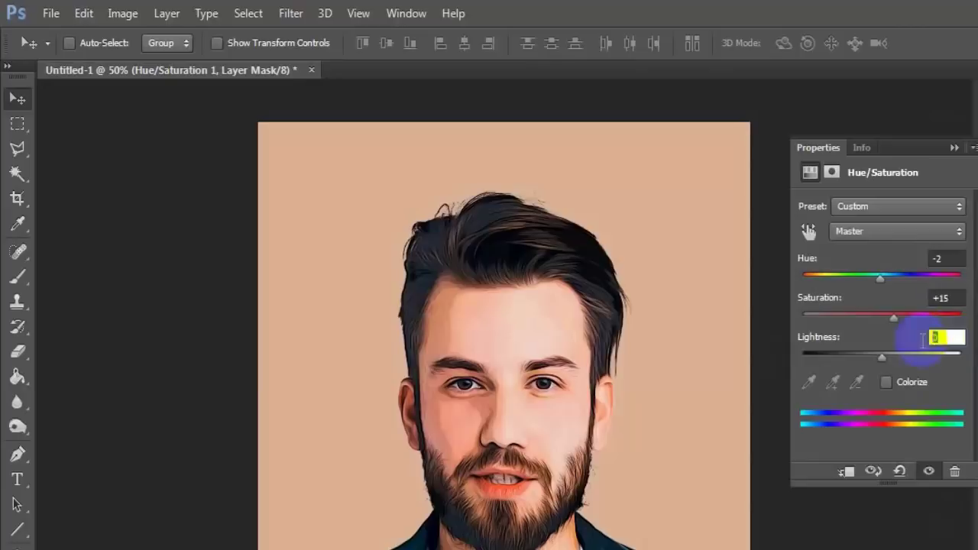
{"action": "type", "text": "+"}
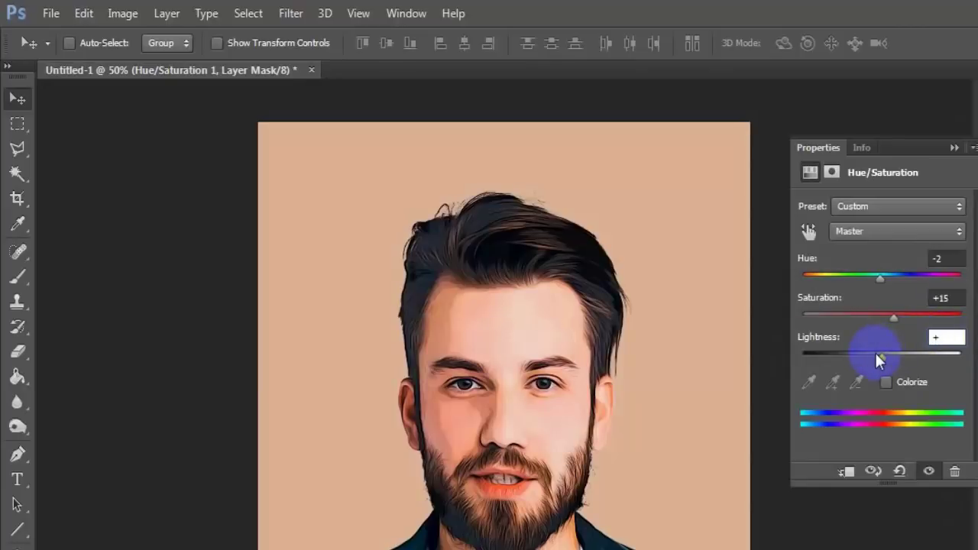
{"action": "type", "text": "1"}
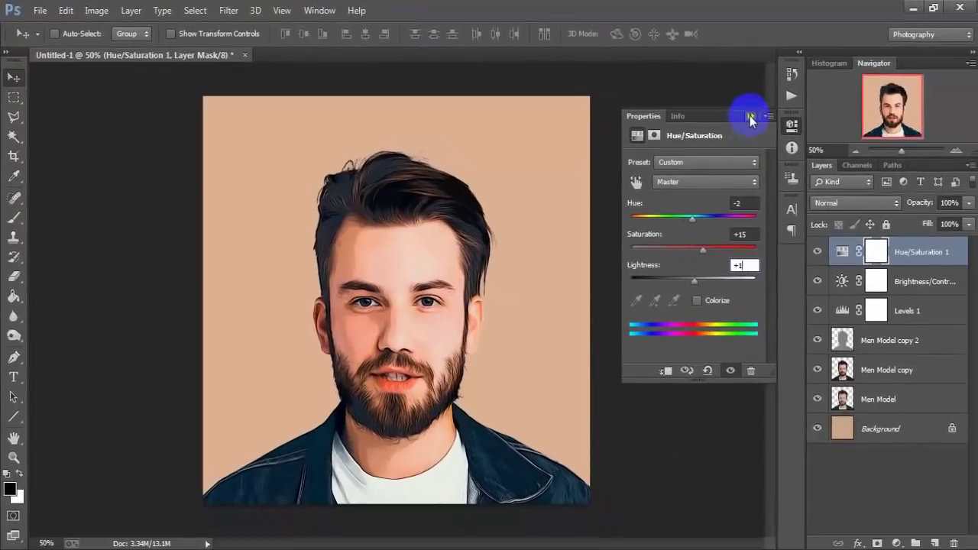
{"action": "left_click", "coordinate": [750, 115]}
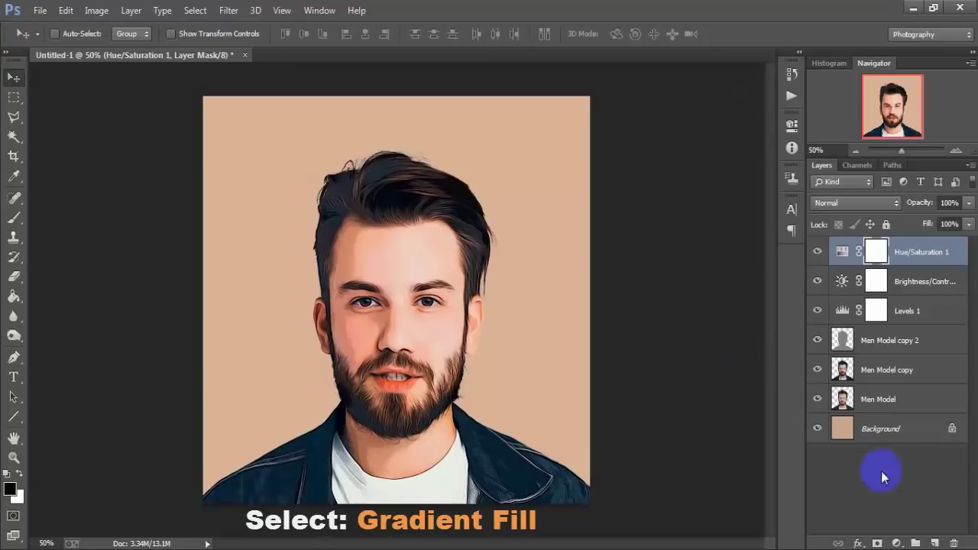
{"action": "left_click", "coordinate": [897, 542]}
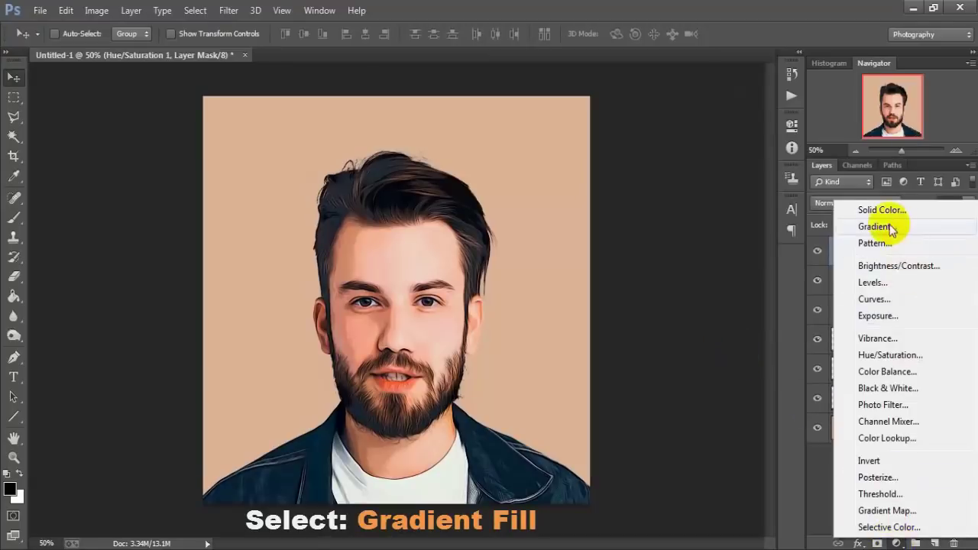
- Add a Gradient Fill layer using the Neutral Density gradient preset
{"action": "left_click", "coordinate": [945, 229]}
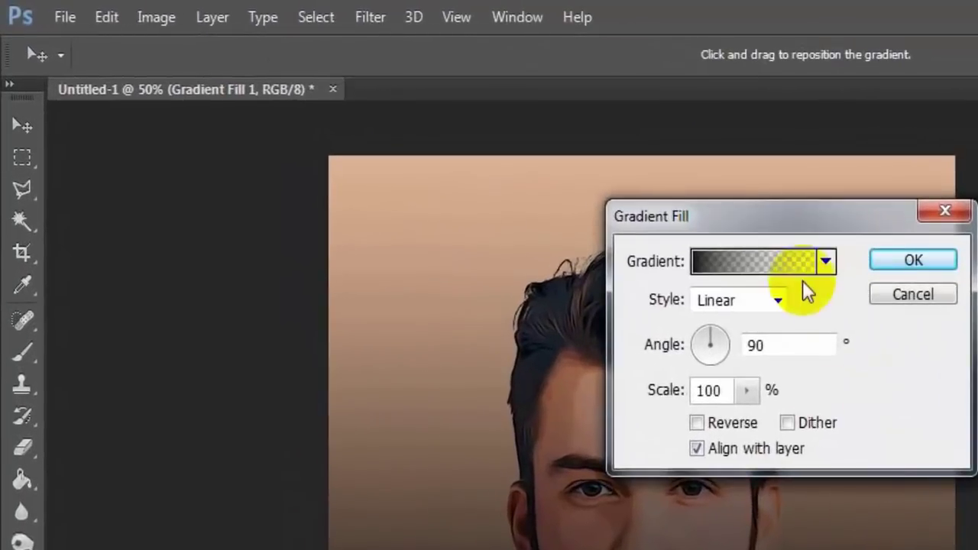
{"action": "left_click", "coordinate": [787, 256]}
{"action": "left_click", "coordinate": [858, 232]}
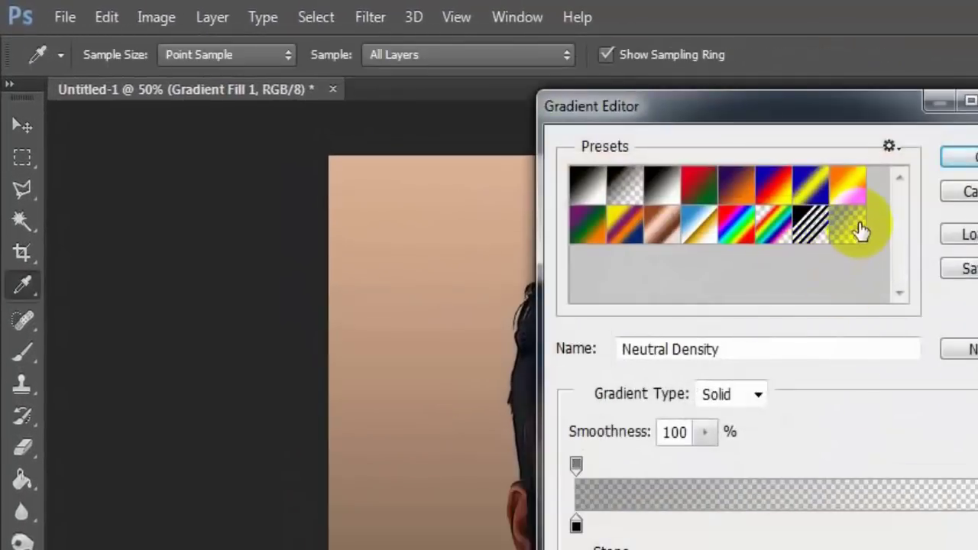
{"action": "left_click", "coordinate": [960, 162]}
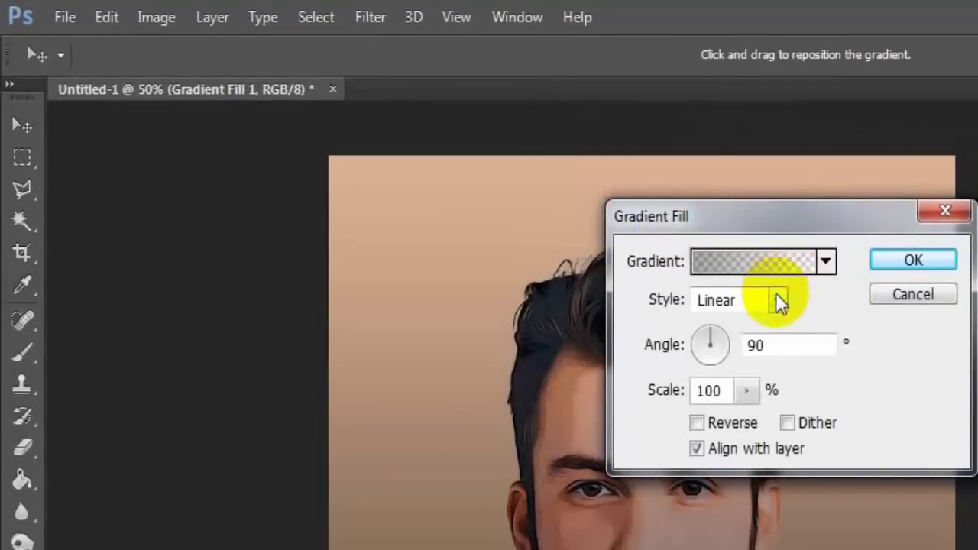
- Make the gradient fill Radial and Reversed at 300% scale, and apply it
{"action": "left_click", "coordinate": [778, 298]}
{"action": "left_click", "coordinate": [757, 345]}
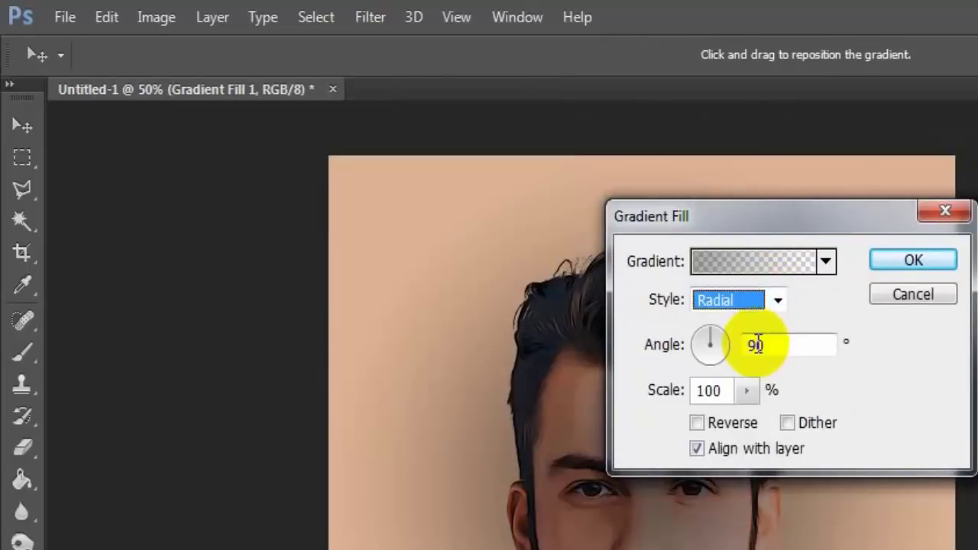
{"action": "left_click", "coordinate": [697, 422]}
{"action": "left_click", "coordinate": [751, 390]}
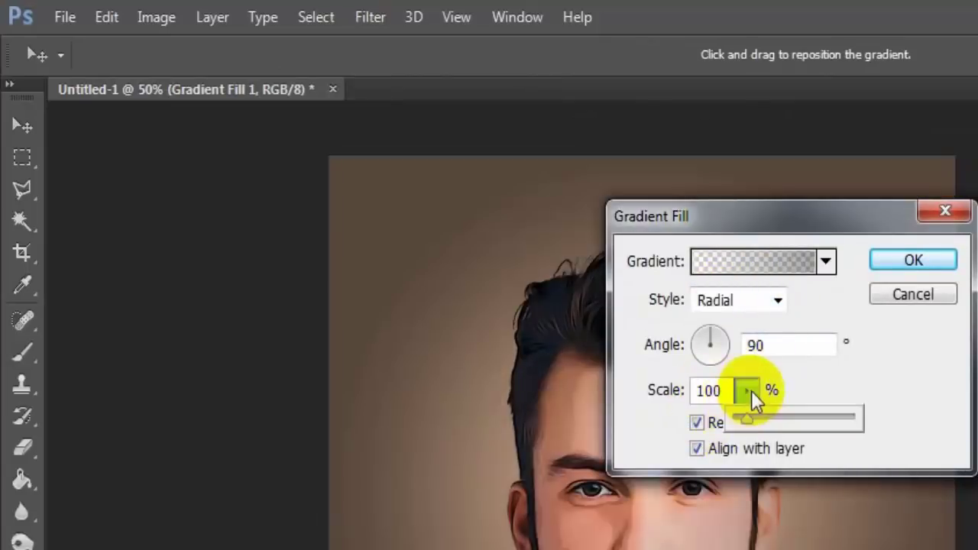
{"action": "left_click_drag", "start_coordinate": [749, 419], "coordinate": [772, 421]}
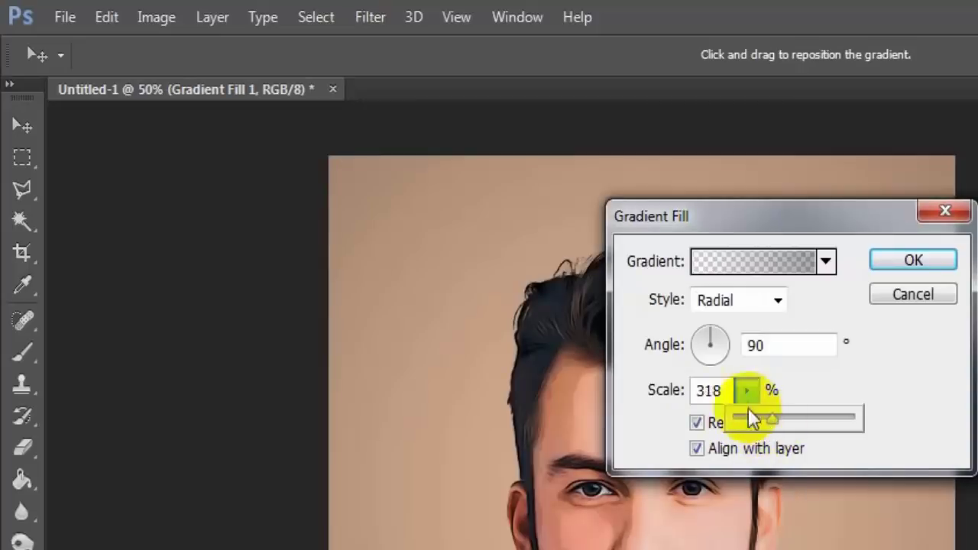
{"action": "double_click", "coordinate": [709, 390]}
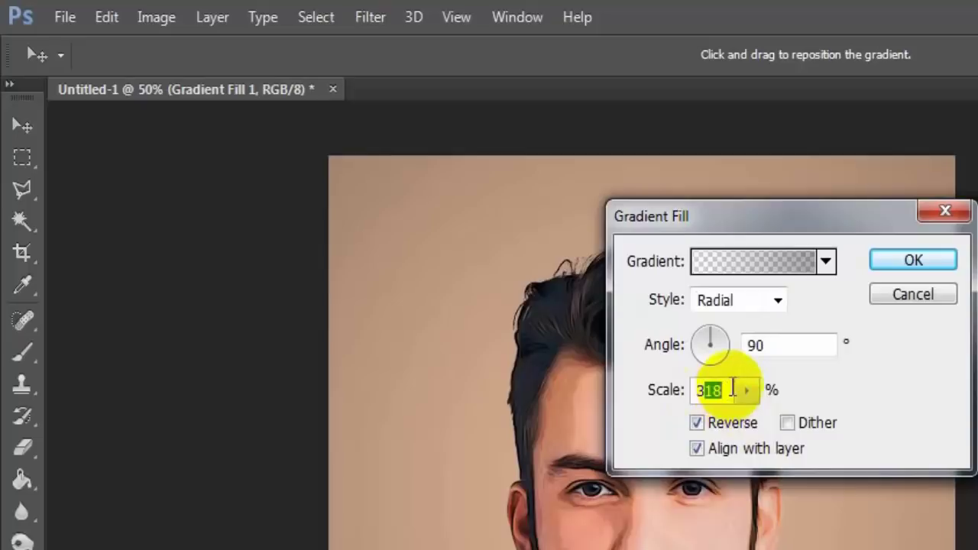
{"action": "type", "text": "300"}
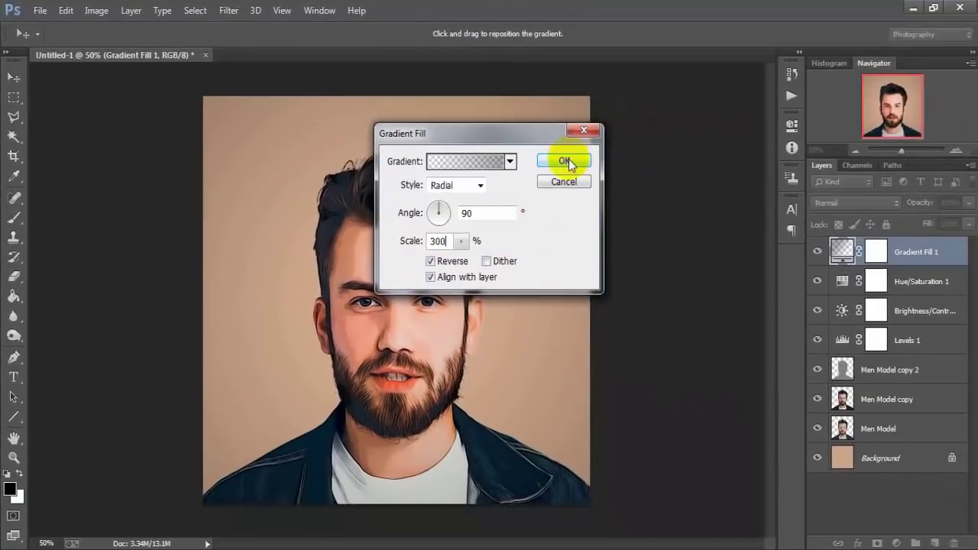
{"action": "left_click", "coordinate": [565, 161]}
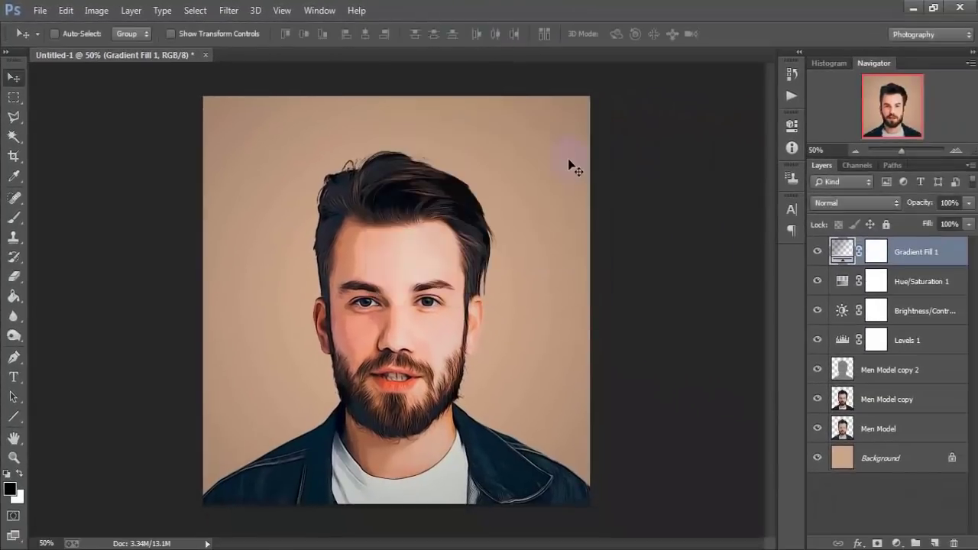
- Group Gradient Fill 1 through Men Model into Group 1, then stamp all visible layers into Layer 1
{"action": "left_click", "coordinate": [817, 251]}
{"action": "left_click", "coordinate": [817, 252]}
{"action": "left_click", "coordinate": [904, 430], "text": "shift"}
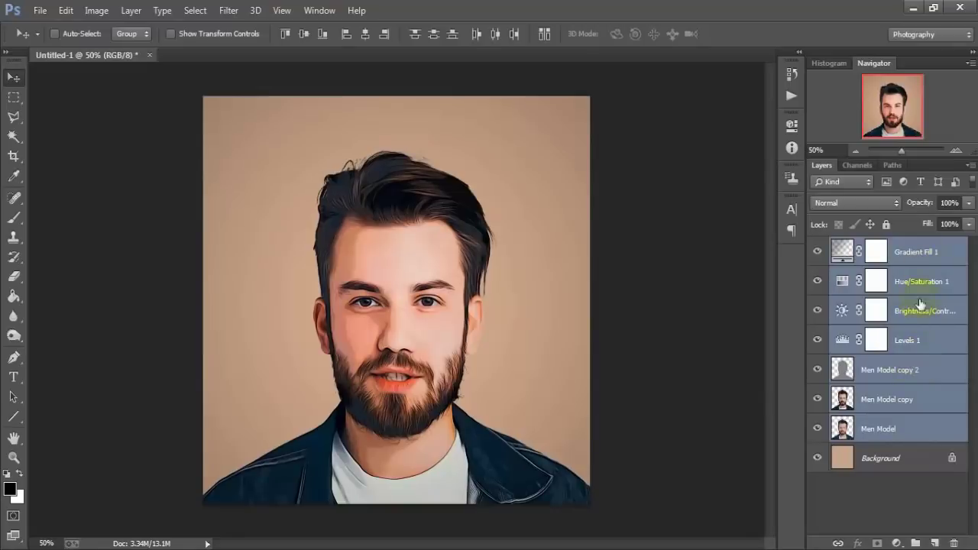
{"action": "key", "text": "ctrl+g"}
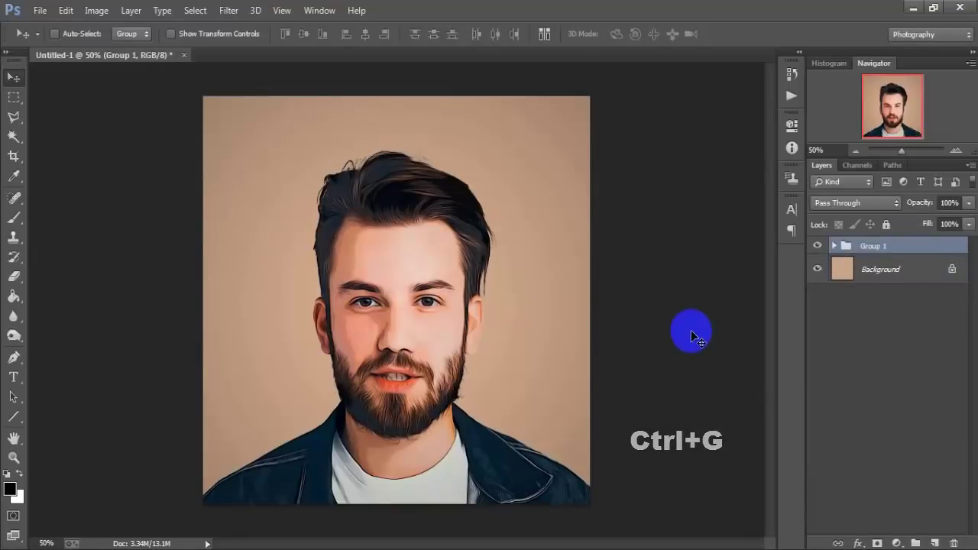
{"action": "left_click", "coordinate": [818, 246]}
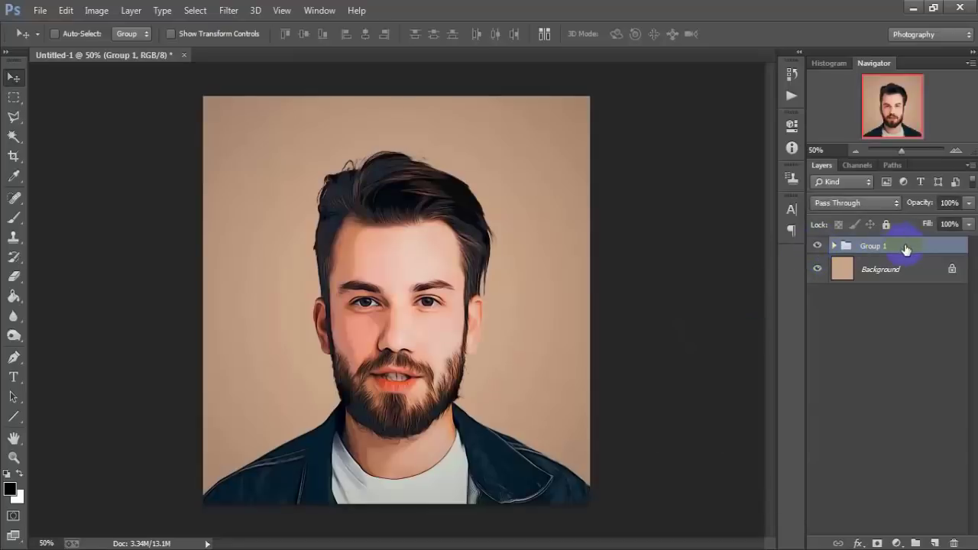
{"action": "key", "text": "ctrl+shift+alt+e"}
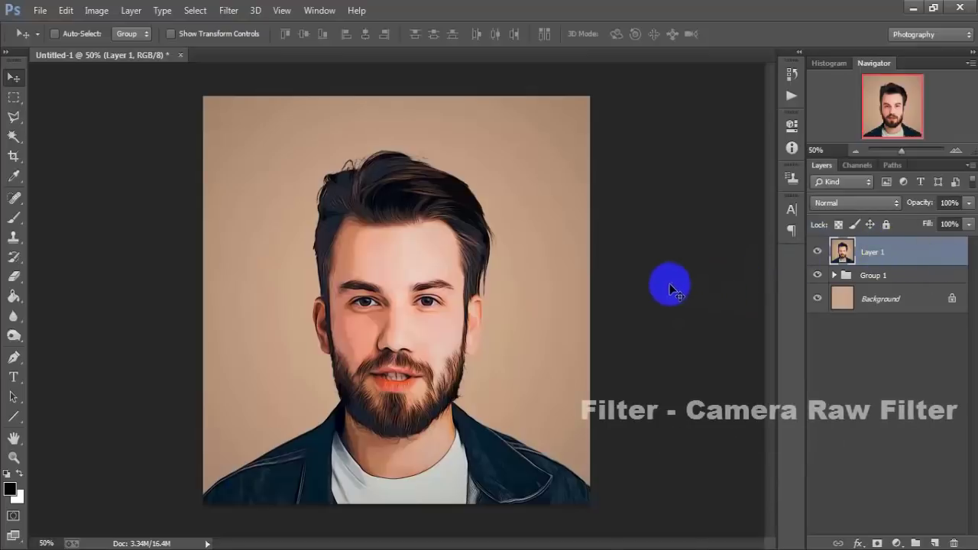
- Open the Camera Raw Filter on Layer 1 and set Temperature +1, Highlights -38, Shadows +70
{"action": "left_click", "coordinate": [228, 11]}
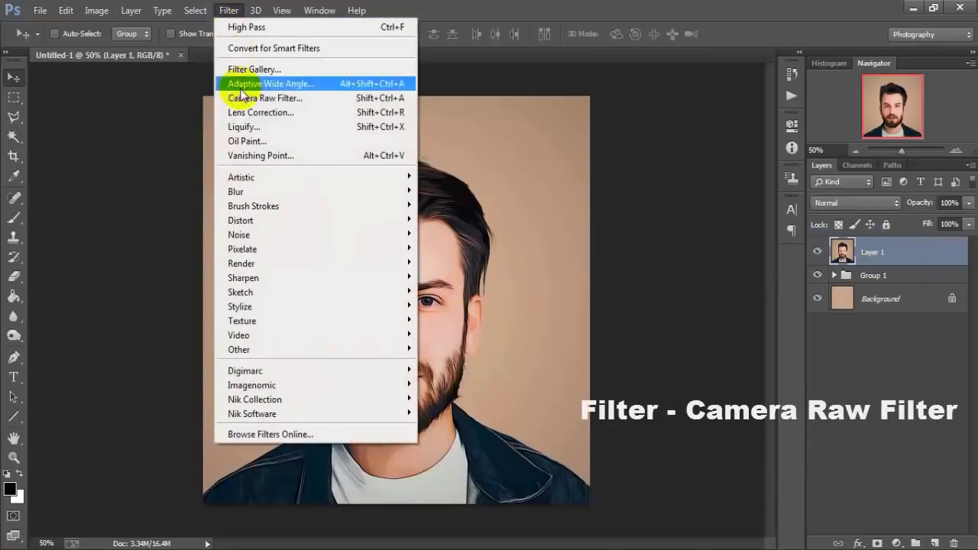
{"action": "left_click", "coordinate": [336, 99]}
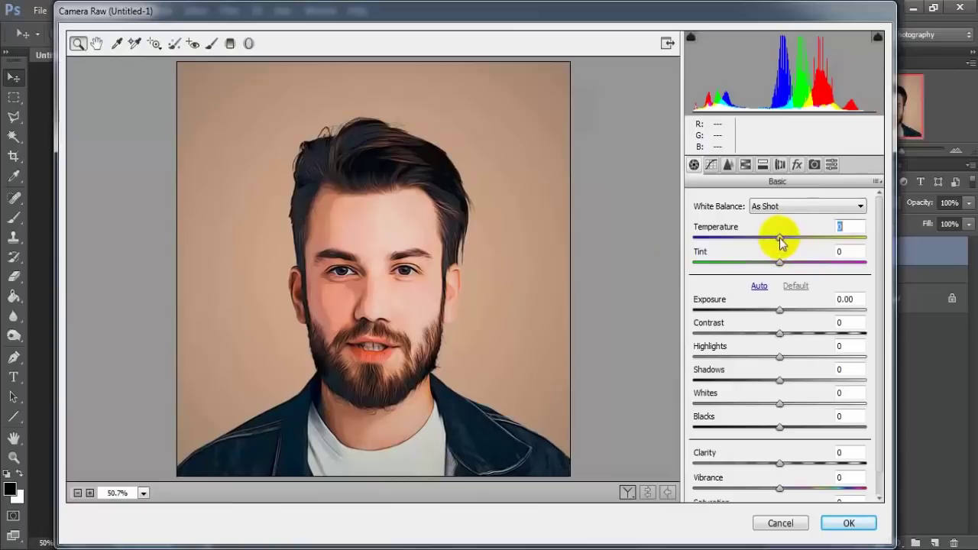
{"action": "key", "text": "Up"}
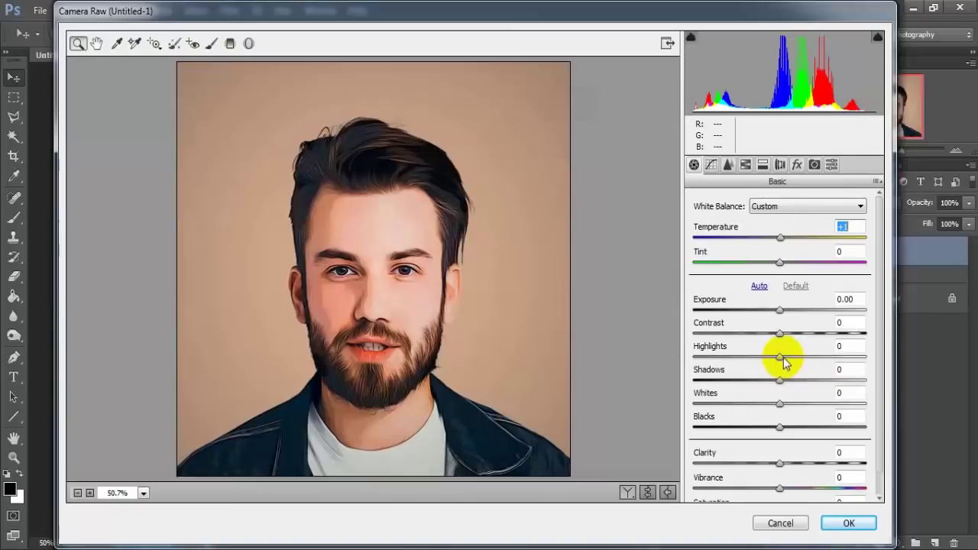
{"action": "left_click_drag", "start_coordinate": [781, 357], "coordinate": [753, 357]}
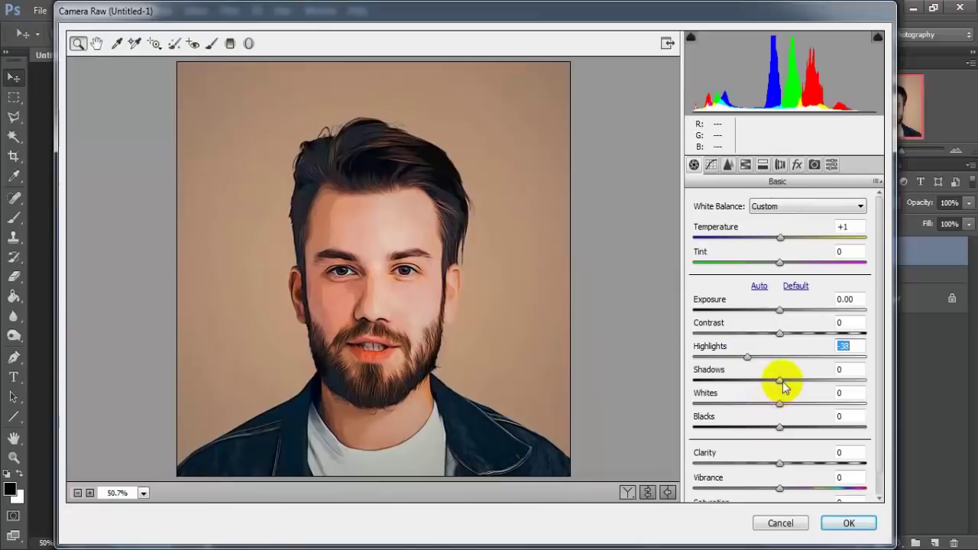
{"action": "left_click_drag", "start_coordinate": [781, 381], "coordinate": [841, 381]}
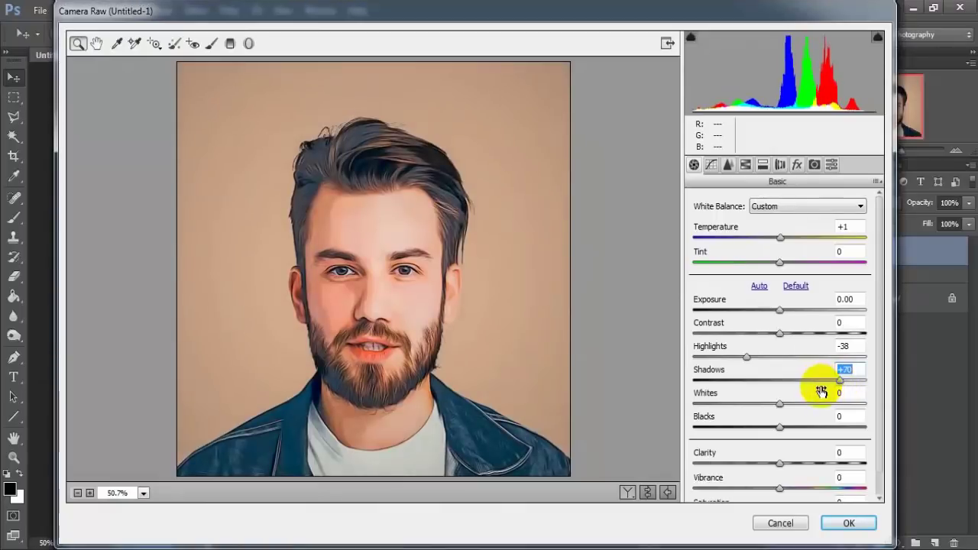
- Set Camera Raw Sharpening Amount to 52 and Luminance noise reduction to about 49, then apply
{"action": "left_click", "coordinate": [729, 165]}
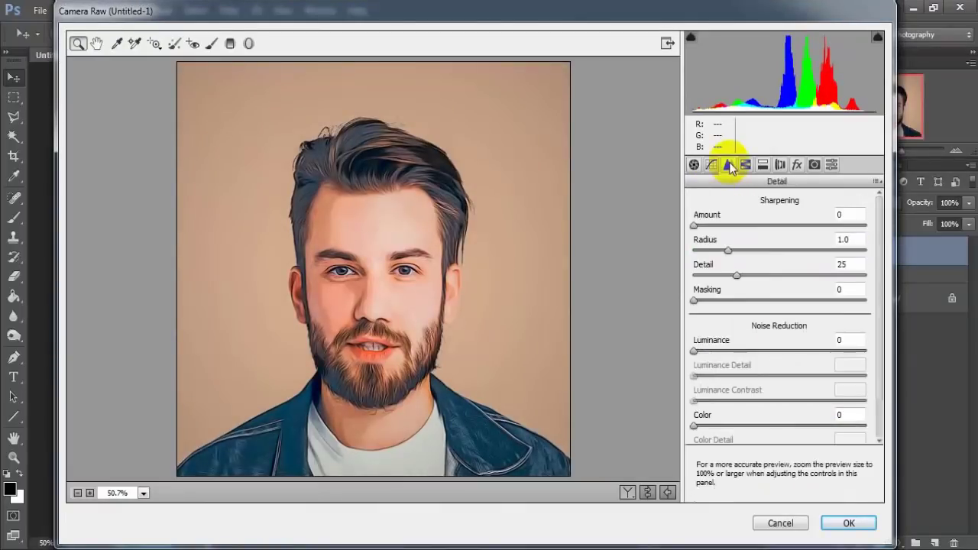
{"action": "left_click_drag", "start_coordinate": [694, 227], "coordinate": [758, 237]}
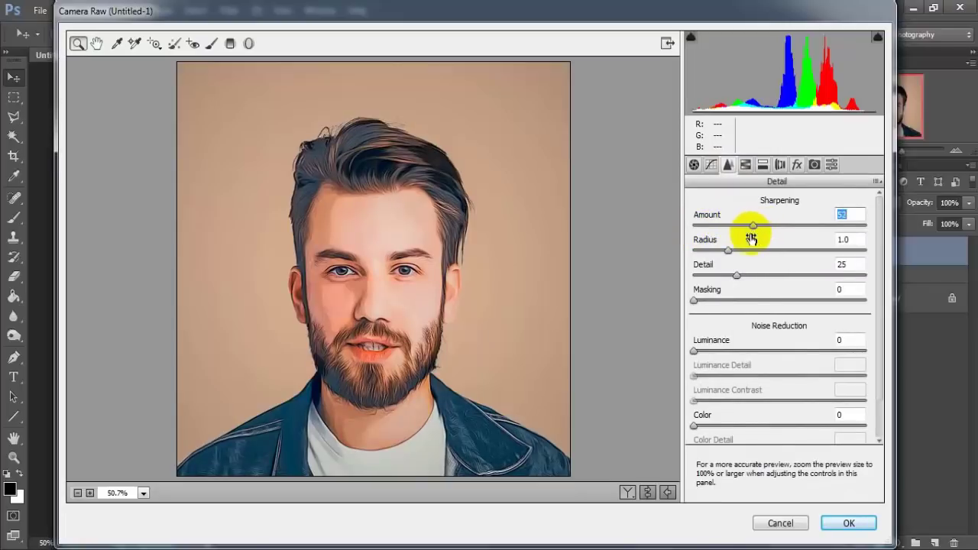
{"action": "left_click_drag", "start_coordinate": [696, 354], "coordinate": [748, 356]}
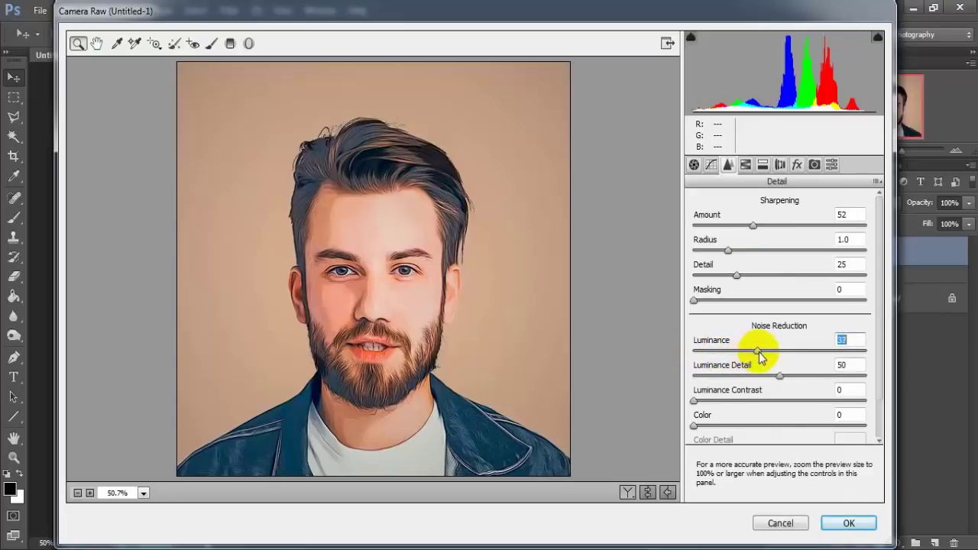
{"action": "left_click_drag", "start_coordinate": [761, 356], "coordinate": [772, 358]}
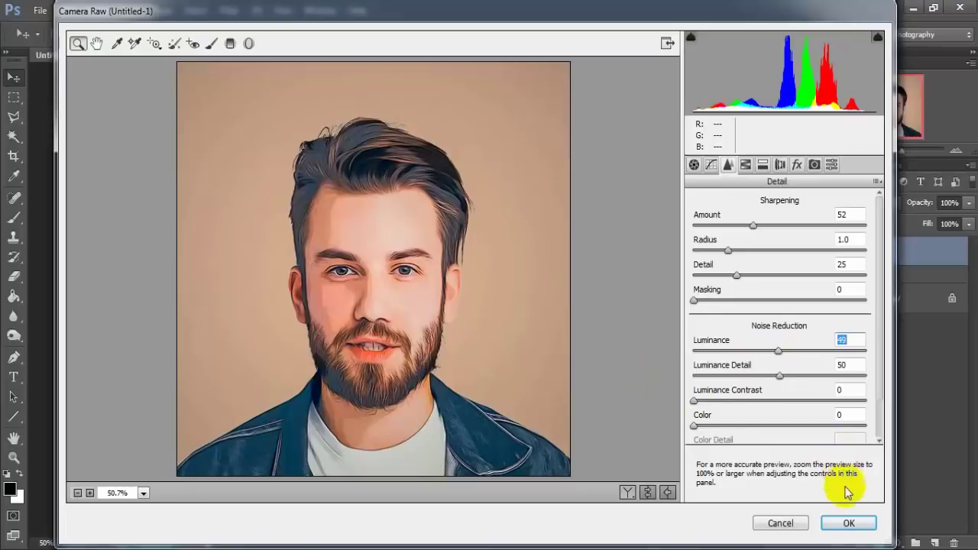
{"action": "left_click", "coordinate": [847, 523]}
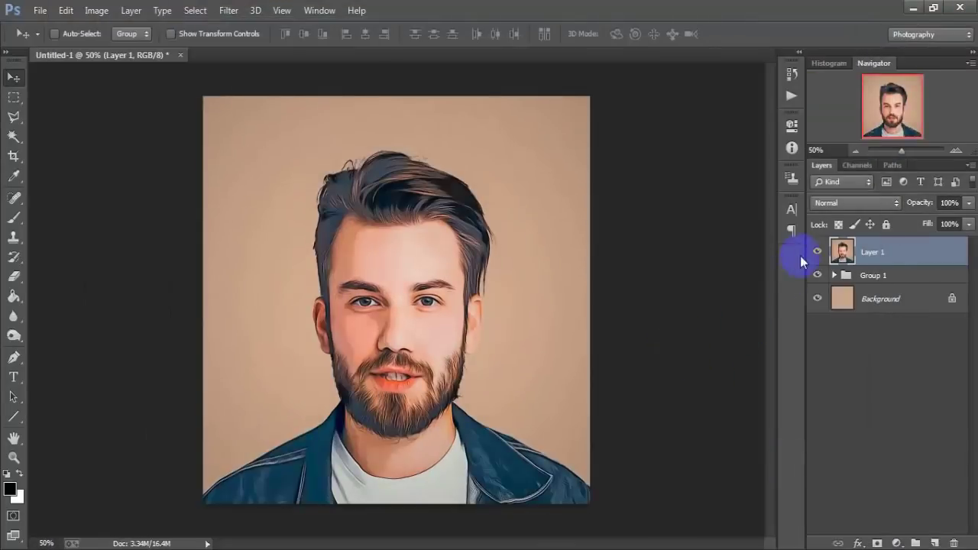
- Launch Color Efex Pro 4 from the Nik Collection and select the Cross Processing filter
{"action": "left_click", "coordinate": [817, 252]}
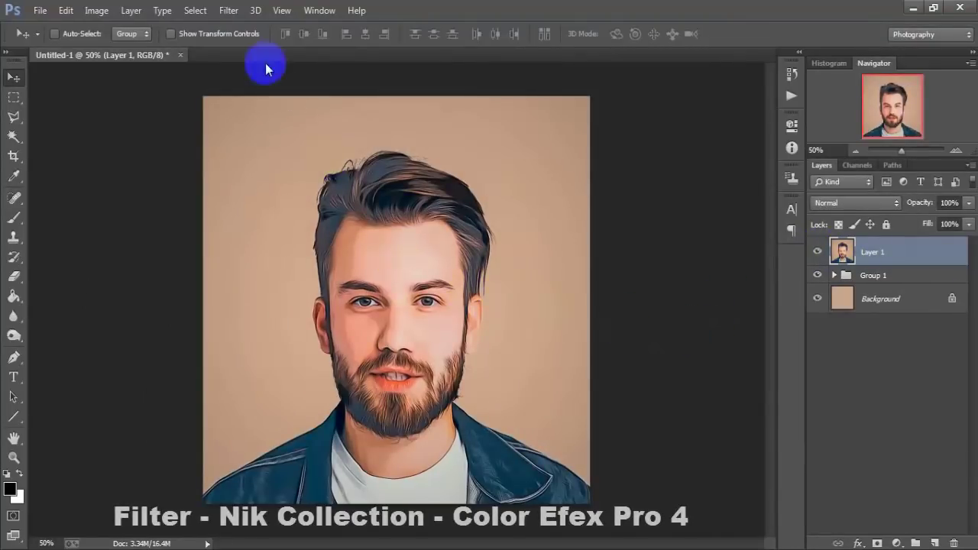
{"action": "left_click", "coordinate": [228, 10]}
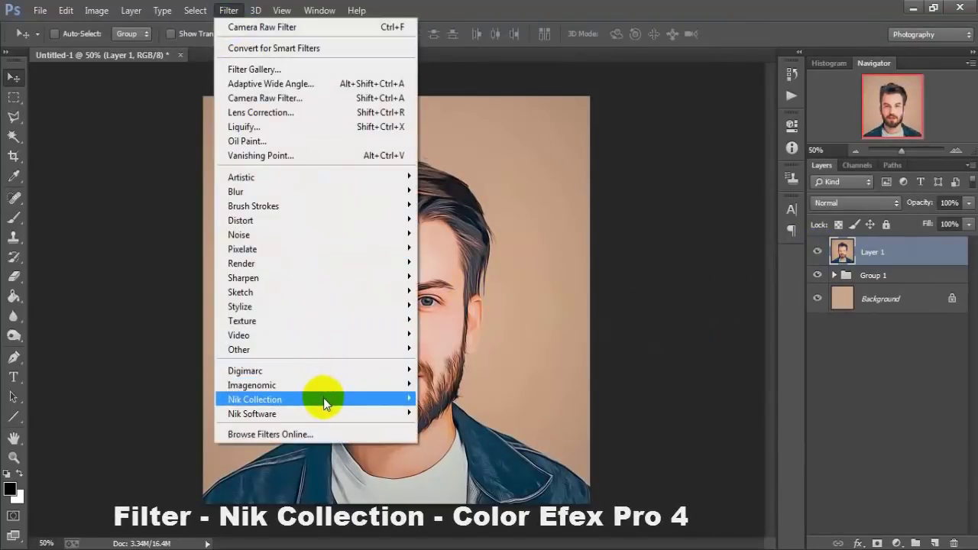
{"action": "mouse_move", "coordinate": [254, 399]}
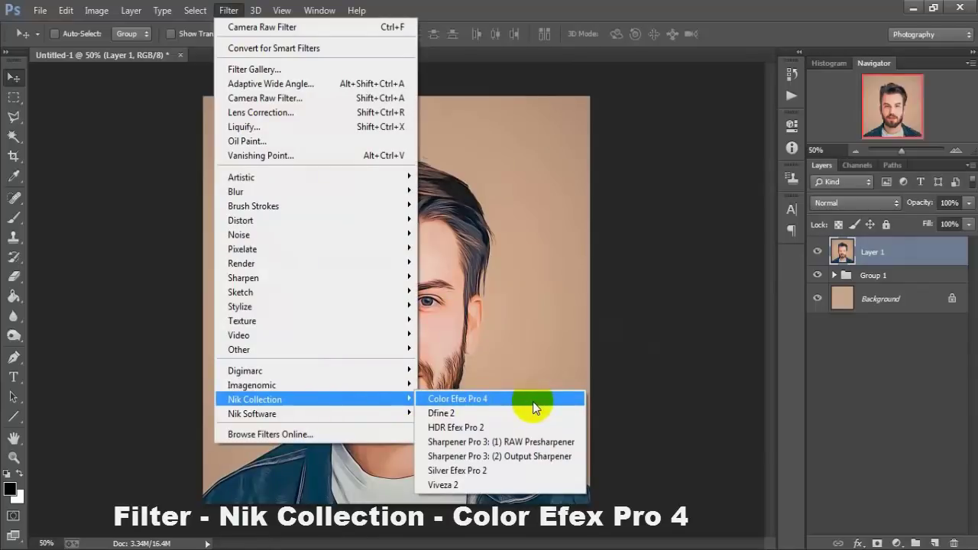
{"action": "left_click", "coordinate": [533, 403]}
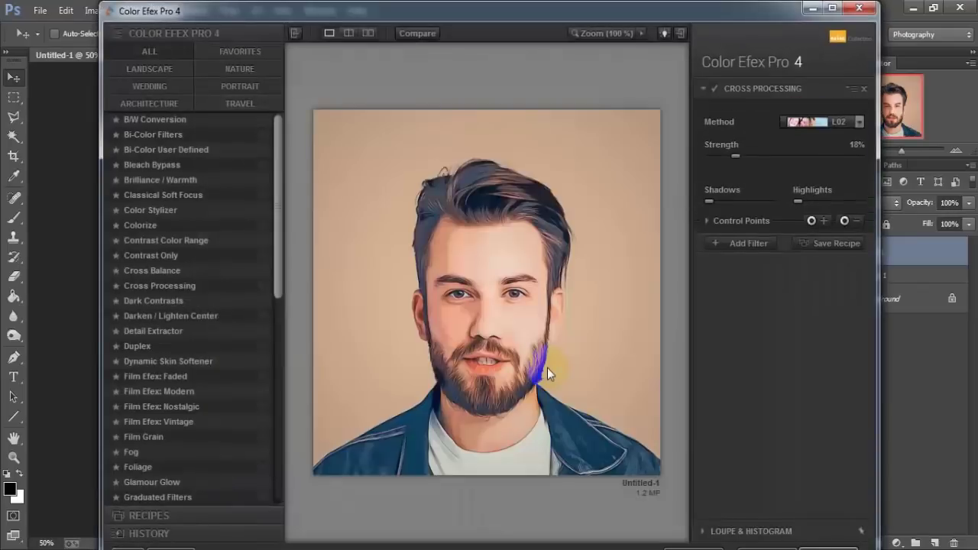
{"action": "left_click", "coordinate": [210, 286]}
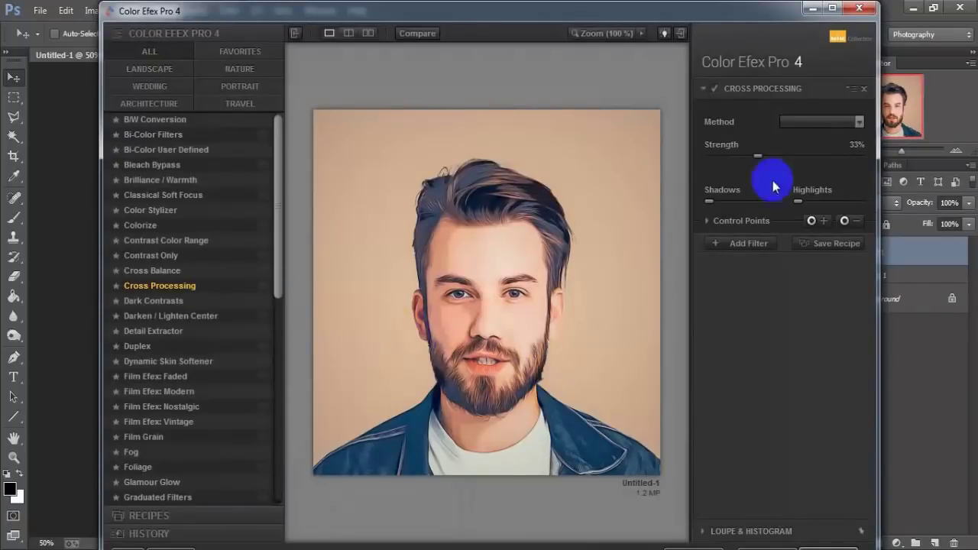
- Set Cross Processing to method L02 at 18% strength and apply it
{"action": "left_click", "coordinate": [859, 123]}
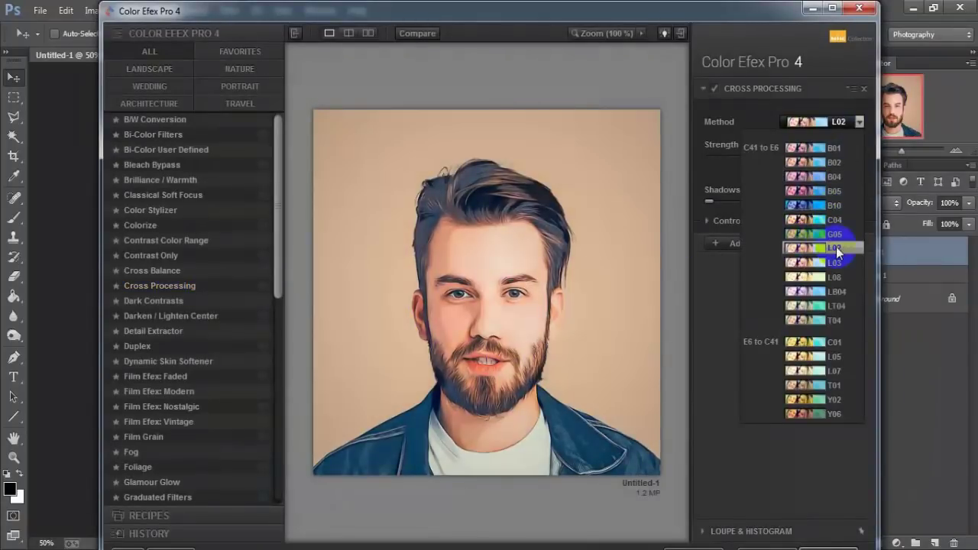
{"action": "left_click", "coordinate": [836, 247]}
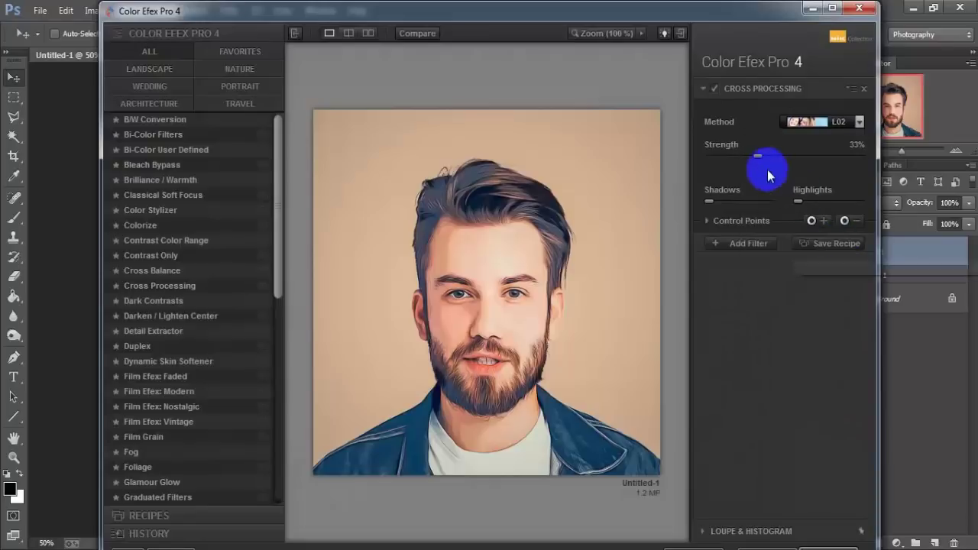
{"action": "left_click_drag", "start_coordinate": [757, 158], "coordinate": [738, 159]}
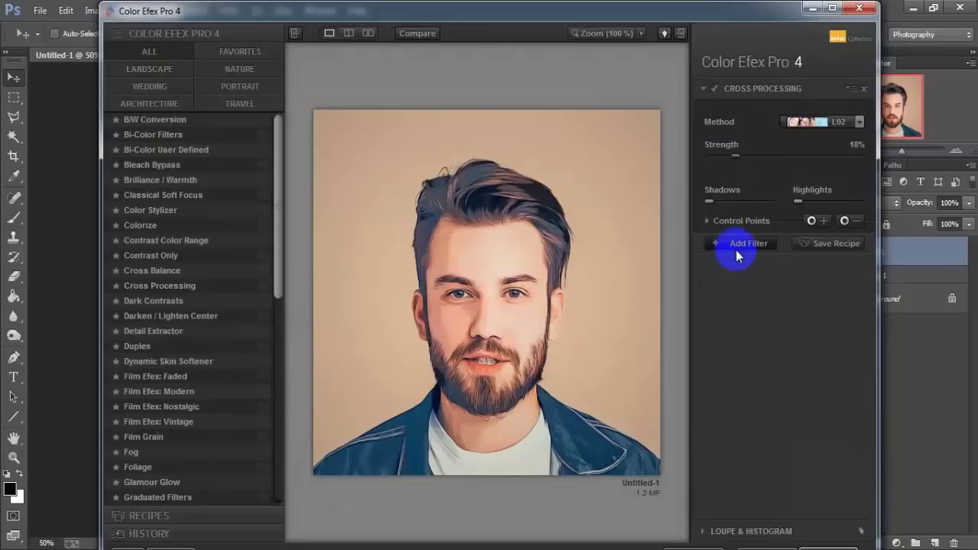
{"action": "left_click", "coordinate": [837, 547]}
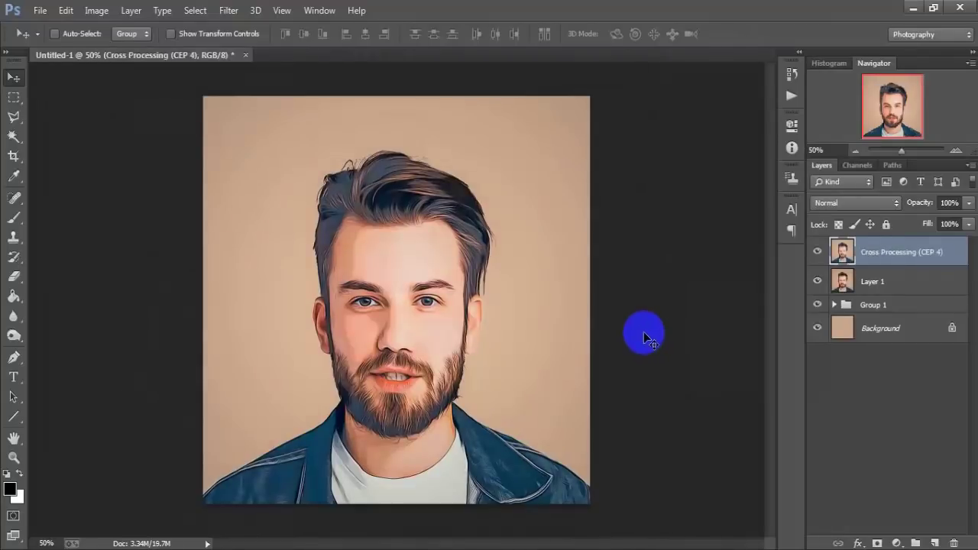
- Lower the Cross Processing (CEP 4) layer opacity to 78% and zoom in on the portrait
{"action": "left_click", "coordinate": [948, 202]}
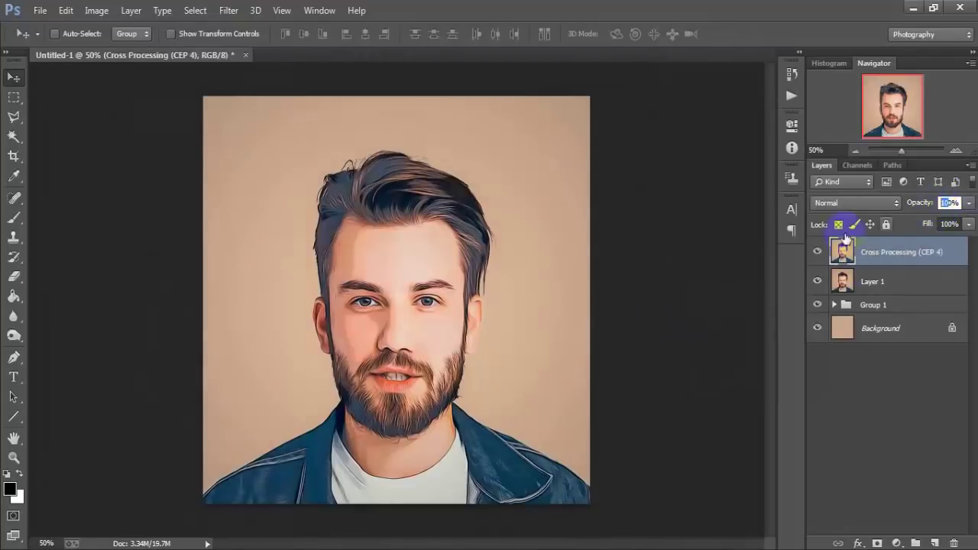
{"action": "type", "text": "80"}
{"action": "key", "text": "ctrl+plus"}
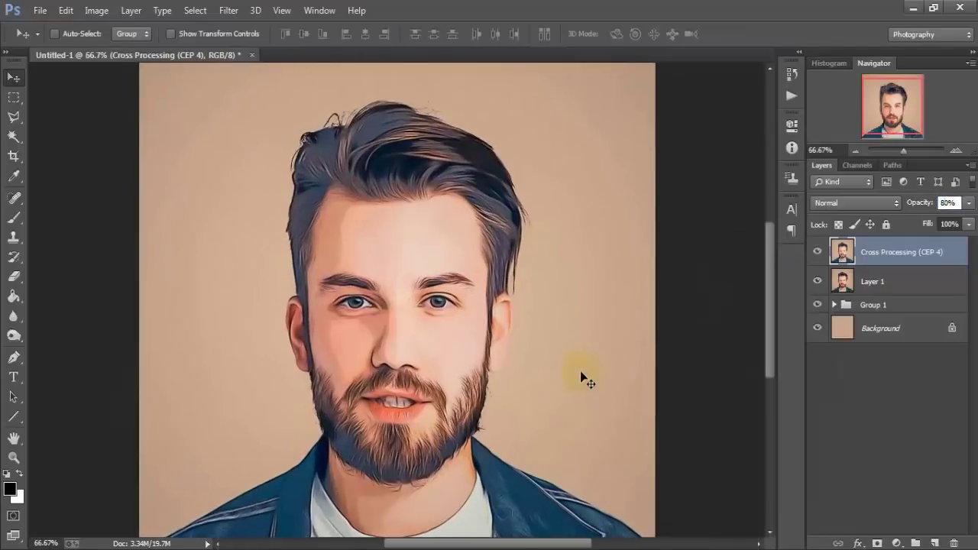
{"action": "key", "text": "ctrl+plus"}
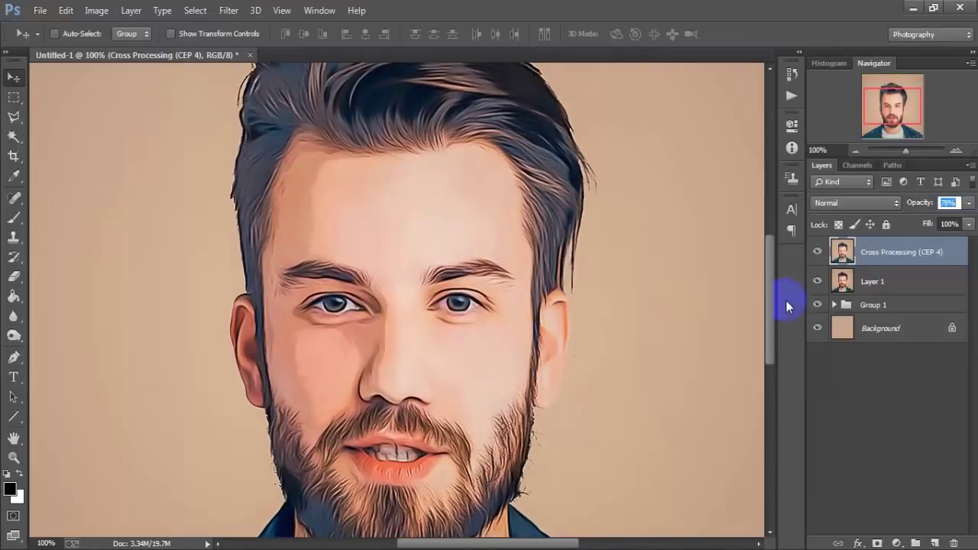
{"action": "left_click_drag", "start_coordinate": [770, 299], "coordinate": [771, 317]}
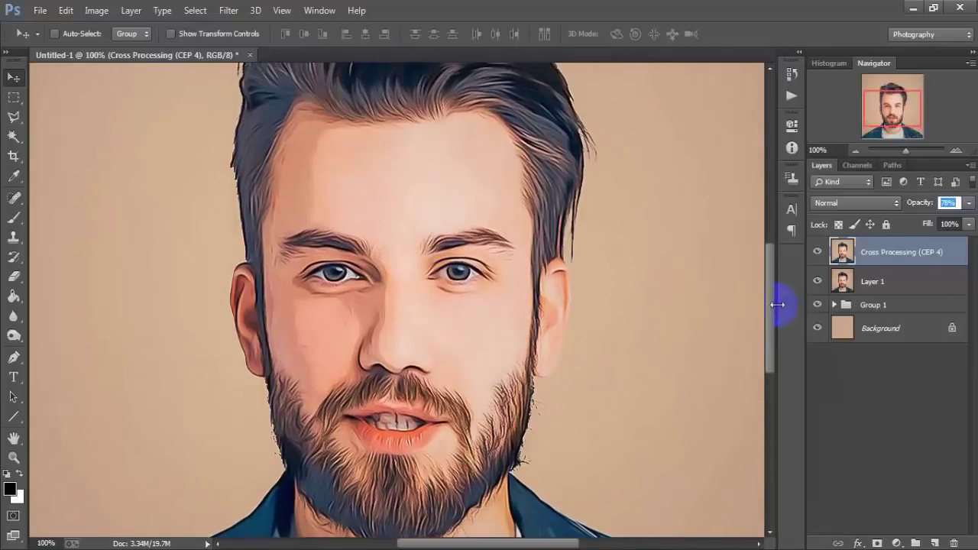
- Toggle Cross Processing, Layer 1 and Group 1 visibility to compare the looks
{"action": "left_click", "coordinate": [818, 252]}
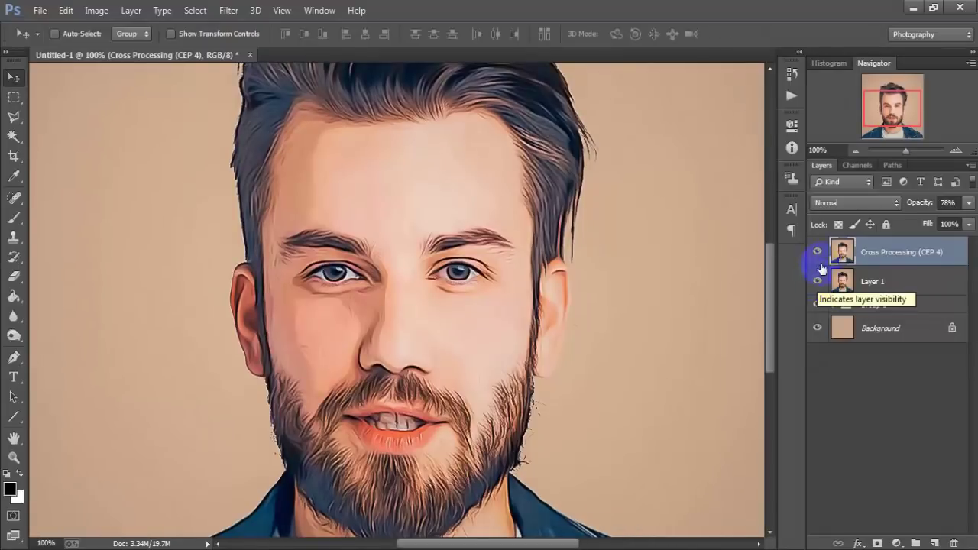
{"action": "left_click", "coordinate": [819, 253]}
{"action": "left_click", "coordinate": [818, 281]}
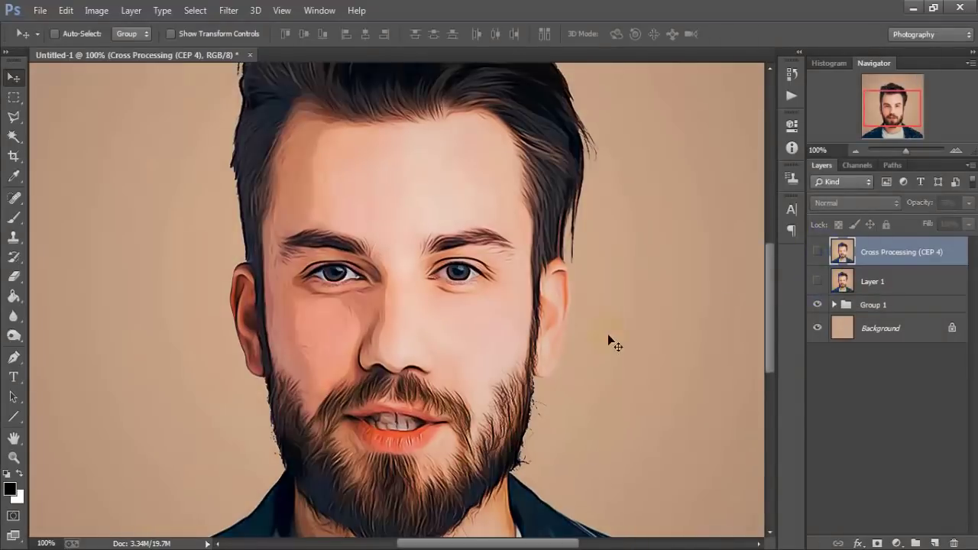
{"action": "left_click", "coordinate": [817, 305]}
{"action": "left_click", "coordinate": [817, 281]}
{"action": "left_click", "coordinate": [820, 253]}
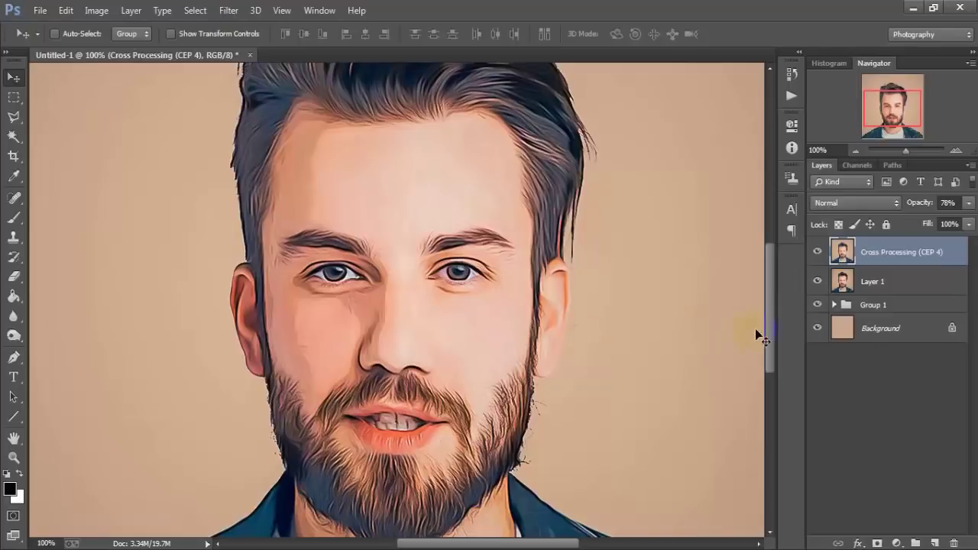
{"action": "mouse_move", "coordinate": [770, 320]}
{"action": "left_mouse_down"}
{"action": "mouse_move", "coordinate": [775, 346]}
{"action": "mouse_move", "coordinate": [778, 329]}
{"action": "left_mouse_up"}
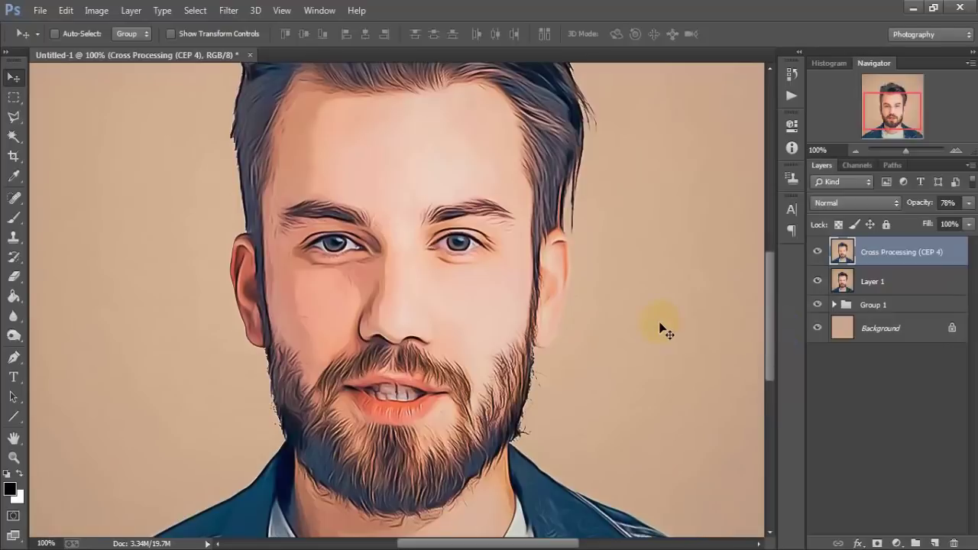
{"action": "key", "text": "ctrl+minus"}
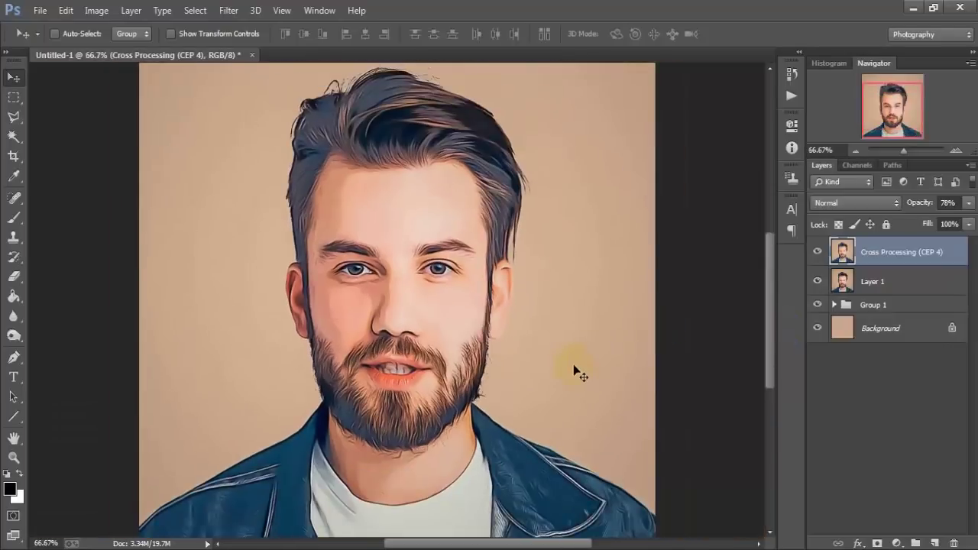